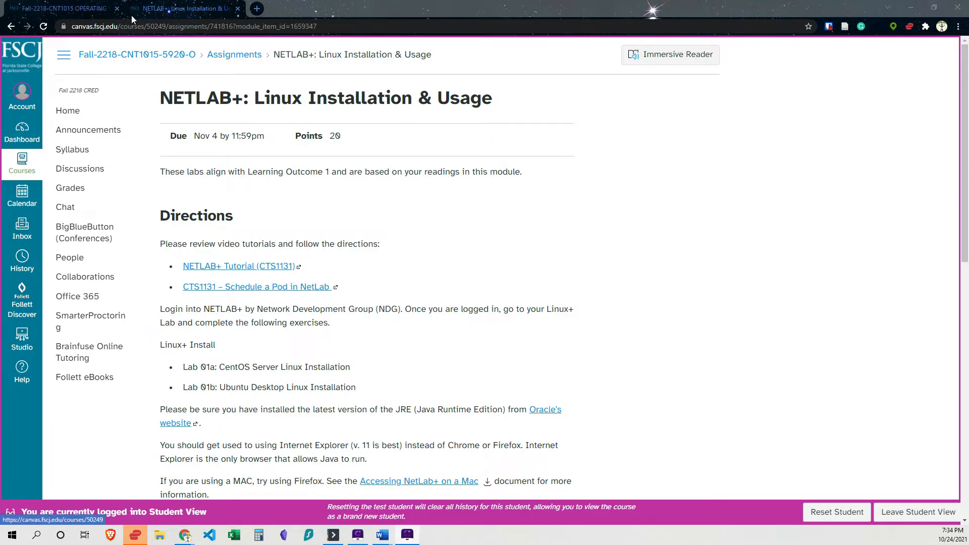
Go to the course's Home page from the assignment.
{"action": "left_click", "coordinate": [171, 8]}
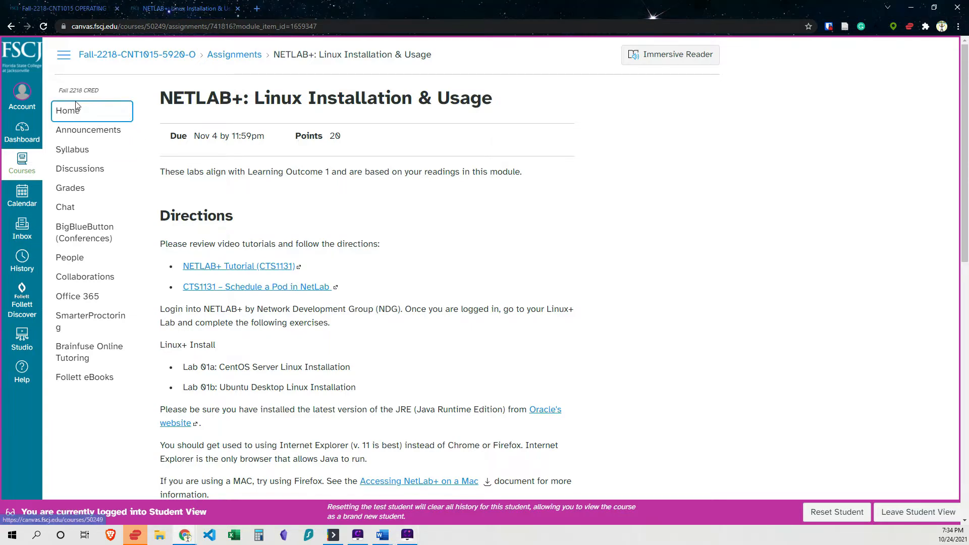
{"action": "left_click", "coordinate": [78, 114]}
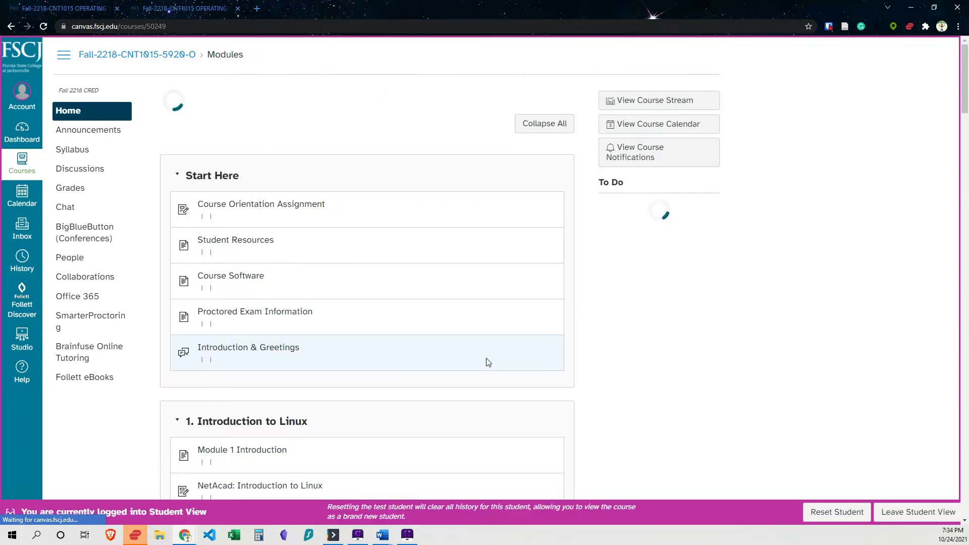
Open the NETLAB+: Linux Installation & Usage assignment in module 2 and read its directions.
{"action": "scroll", "coordinate": [488, 363], "scroll_direction": "down", "scroll_amount": 4}
{"action": "scroll", "coordinate": [487, 362], "scroll_direction": "down", "scroll_amount": 3}
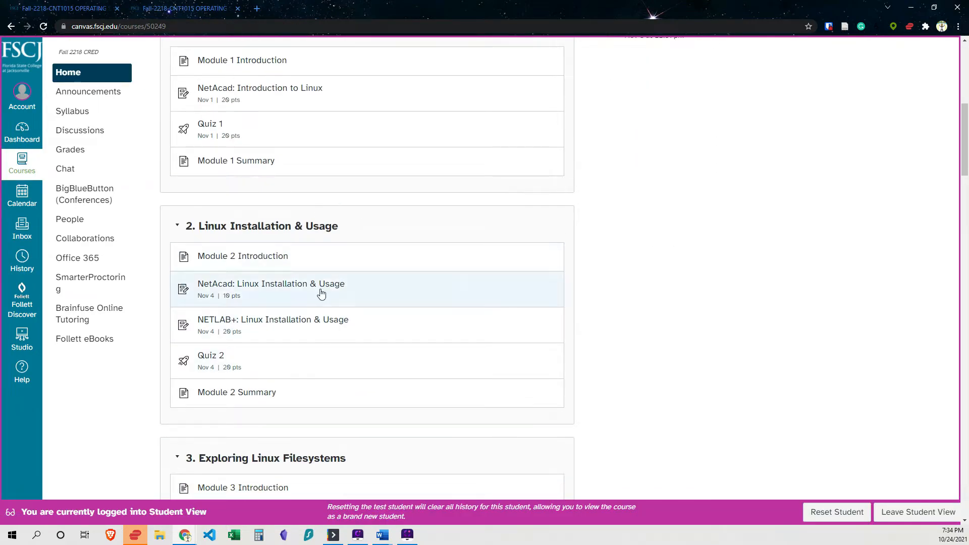
{"action": "left_click", "coordinate": [289, 324]}
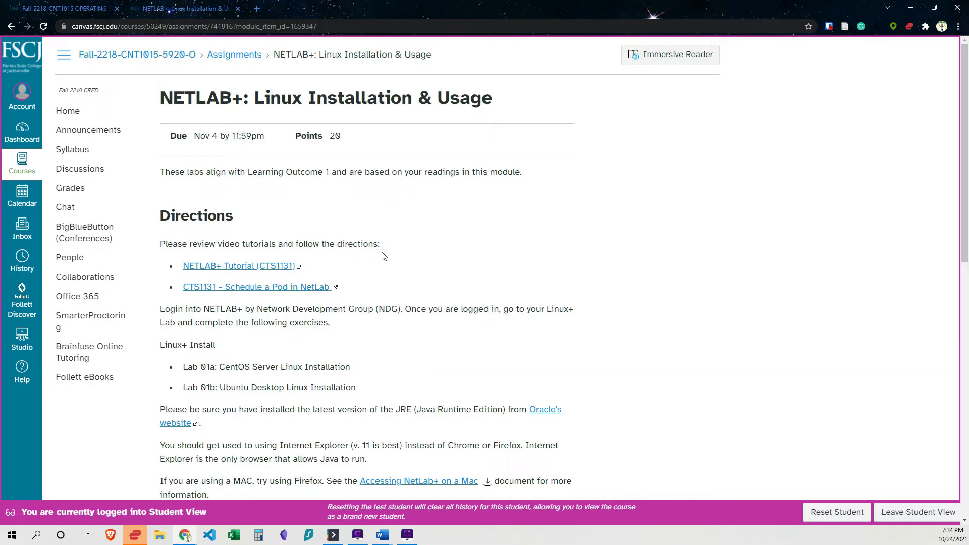
{"action": "scroll", "coordinate": [388, 329], "scroll_direction": "down", "scroll_amount": 1}
{"action": "scroll", "coordinate": [387, 329], "scroll_direction": "down", "scroll_amount": 1}
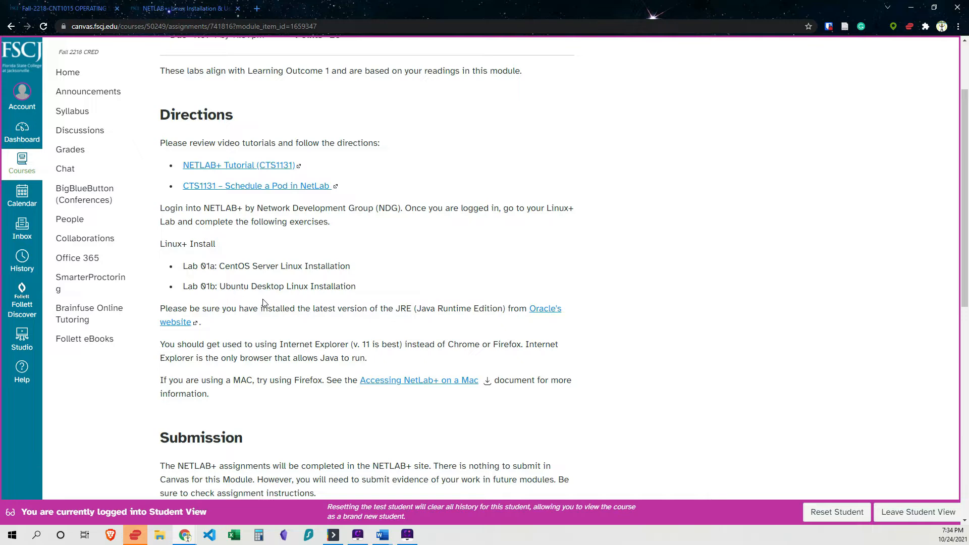
{"action": "scroll", "coordinate": [257, 303], "scroll_direction": "up", "scroll_amount": 1}
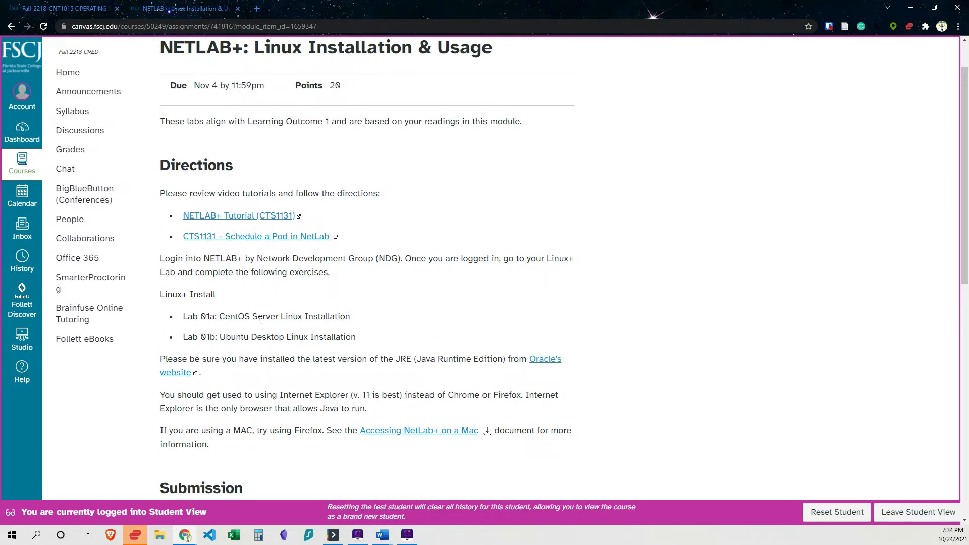
Open the course Home in a new tab and go to its Course Software page.
{"action": "right_click", "coordinate": [83, 75]}
{"action": "left_click", "coordinate": [123, 85]}
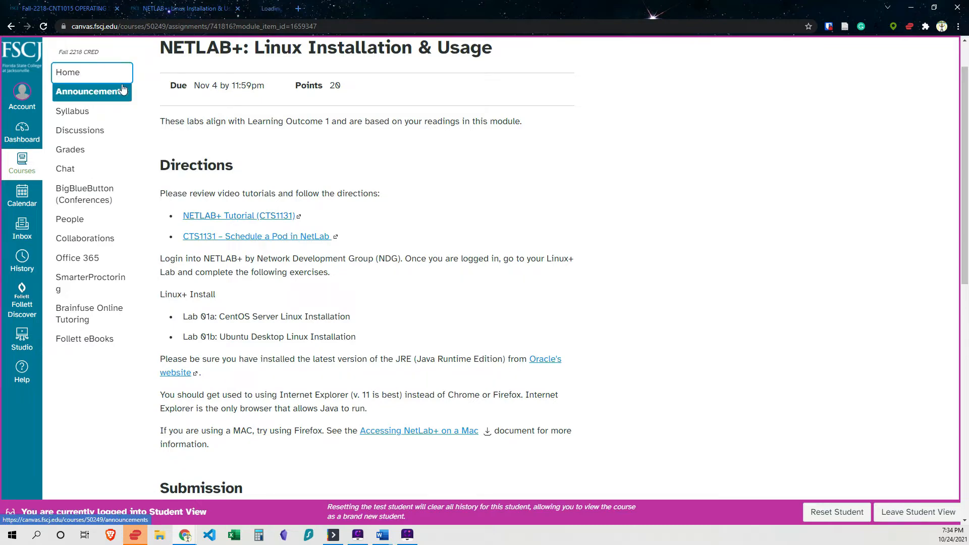
{"action": "left_click", "coordinate": [298, 9]}
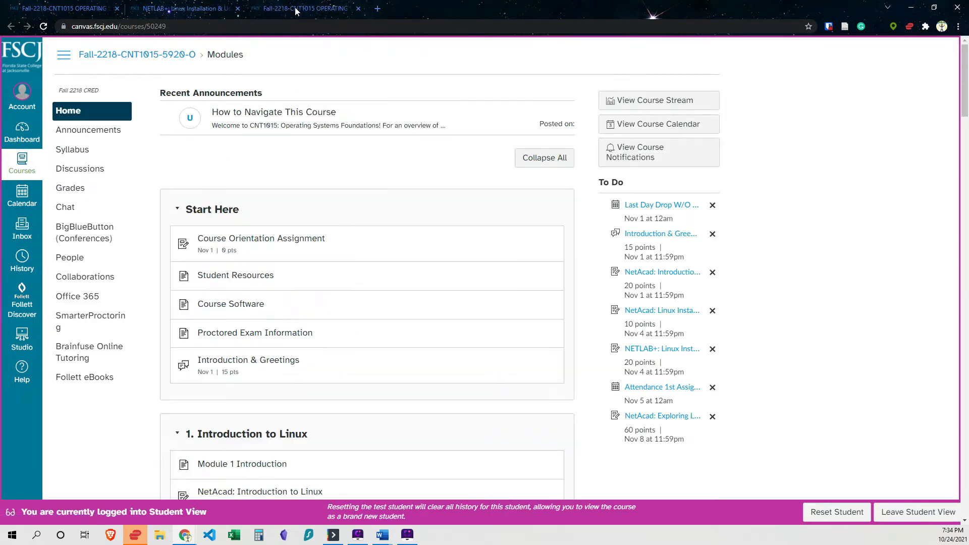
{"action": "scroll", "coordinate": [305, 210], "scroll_direction": "down", "scroll_amount": 2}
{"action": "scroll", "coordinate": [263, 207], "scroll_direction": "up", "scroll_amount": 1}
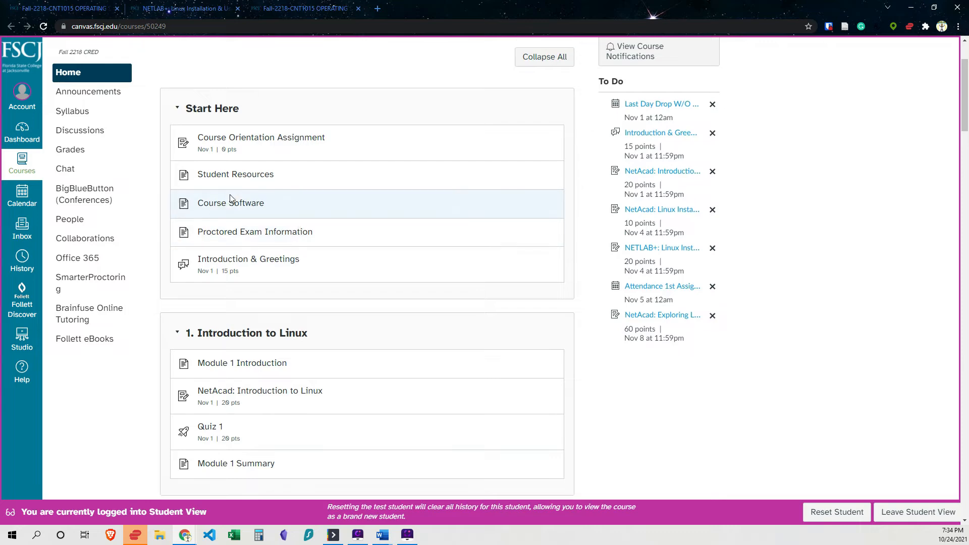
{"action": "left_click", "coordinate": [230, 206]}
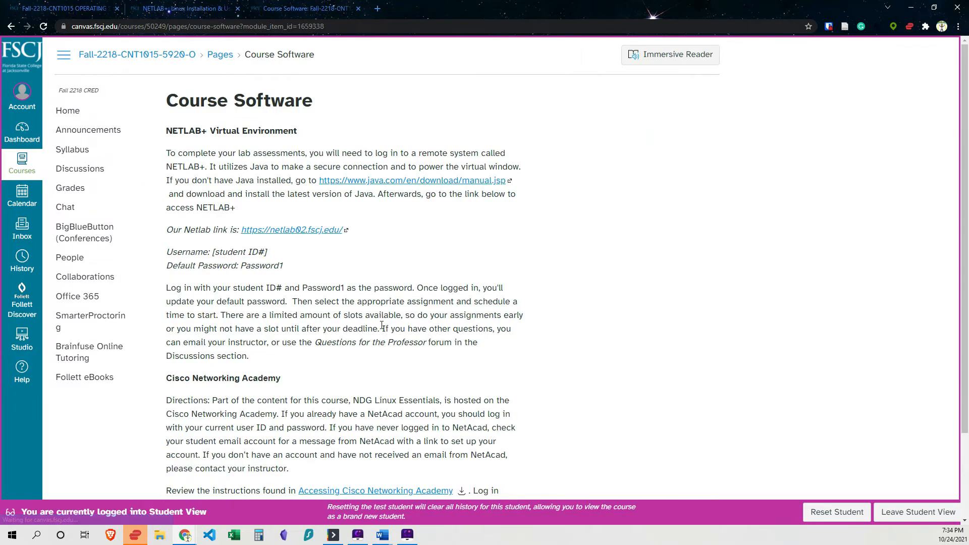
{"action": "right_click", "coordinate": [285, 235]}
{"action": "left_click", "coordinate": [309, 240]}
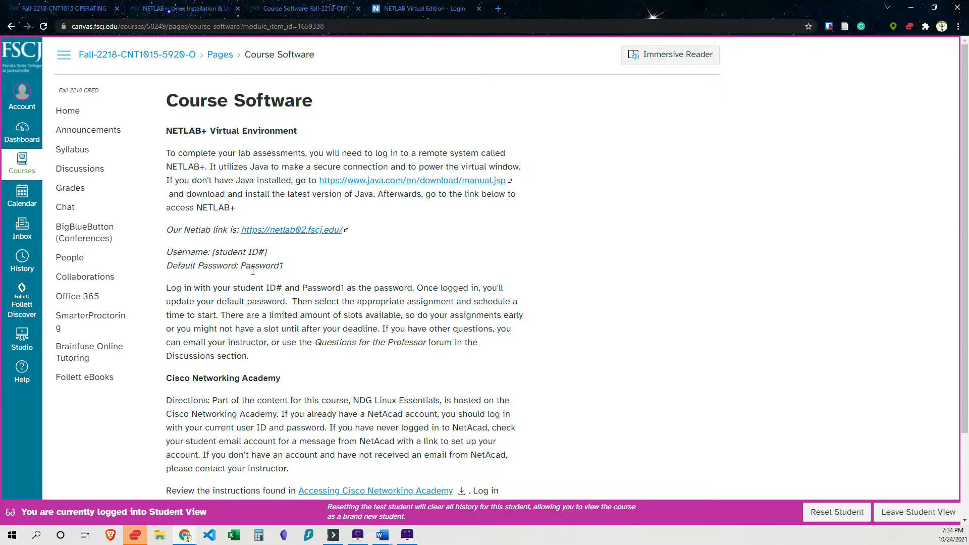
{"action": "left_click", "coordinate": [423, 8]}
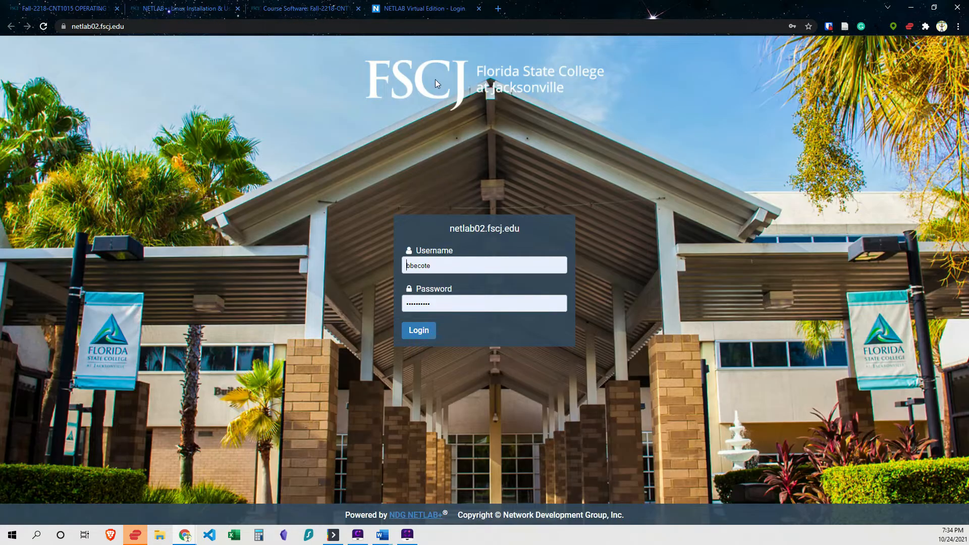
Log in to NETLAB+ with the test account's username and password.
{"action": "left_click_drag", "start_coordinate": [433, 266], "coordinate": [380, 263]}
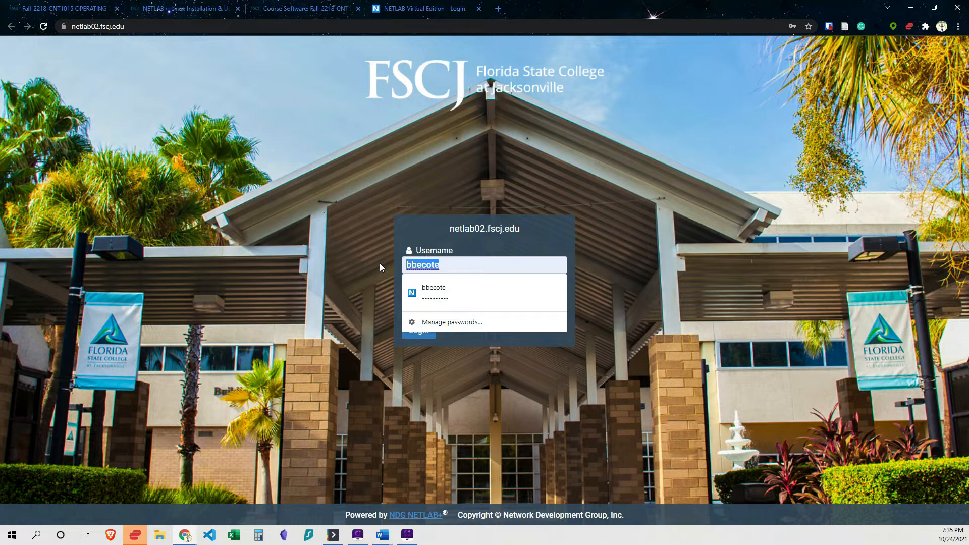
{"action": "type", "text": "bbec"}
{"action": "key", "text": "BackSpace"}
{"action": "key", "text": "BackSpace"}
{"action": "key", "text": "BackSpace"}
{"action": "key", "text": "BackSpace"}
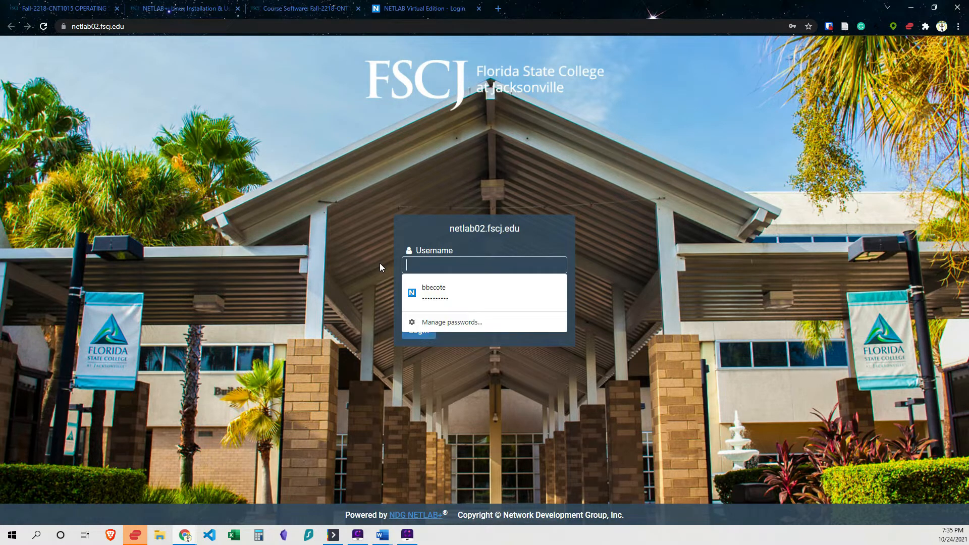
{"action": "type", "text": "Test"}
{"action": "key", "text": "Tab"}
{"action": "type", "text": "test"}
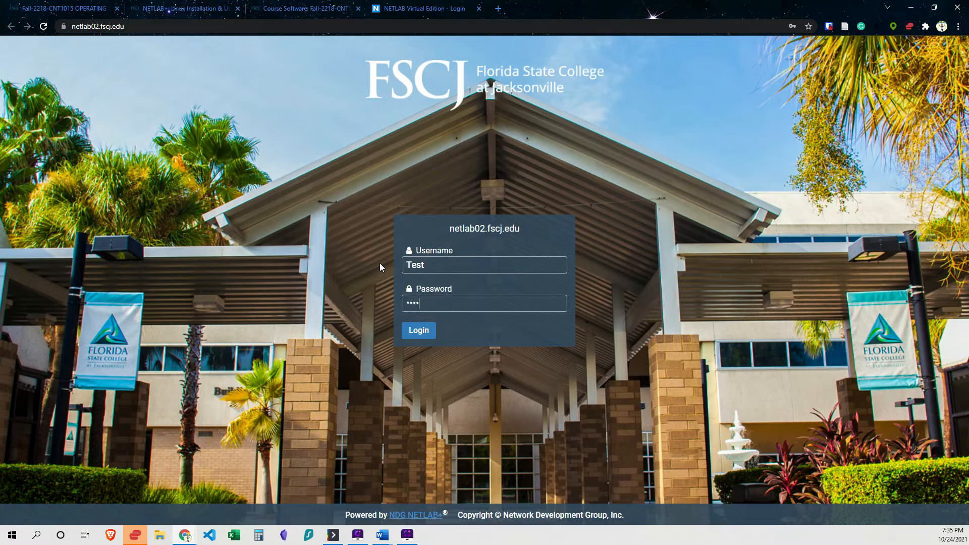
{"action": "type", "text": "12345"}
{"action": "key", "text": "Return"}
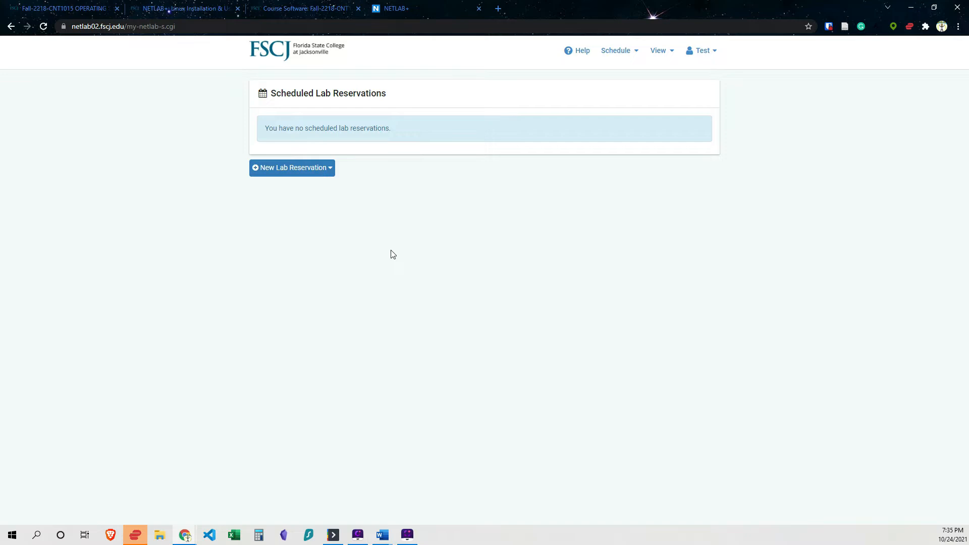
Start a new lab reservation.
{"action": "left_click", "coordinate": [326, 169]}
{"action": "left_click", "coordinate": [312, 189]}
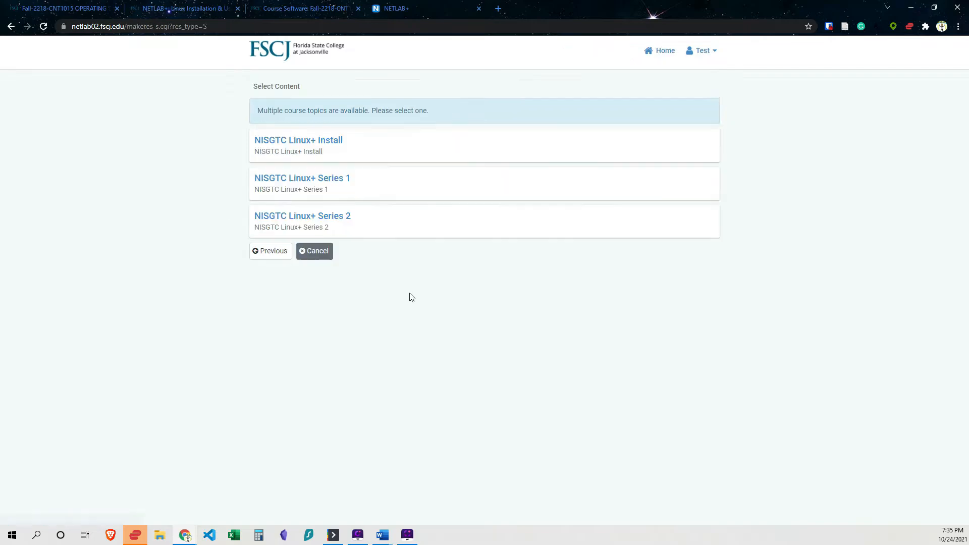
Review the required labs in the assignment tab and return to the NETLAB+ tab.
{"action": "left_click", "coordinate": [288, 8]}
{"action": "left_click", "coordinate": [208, 5]}
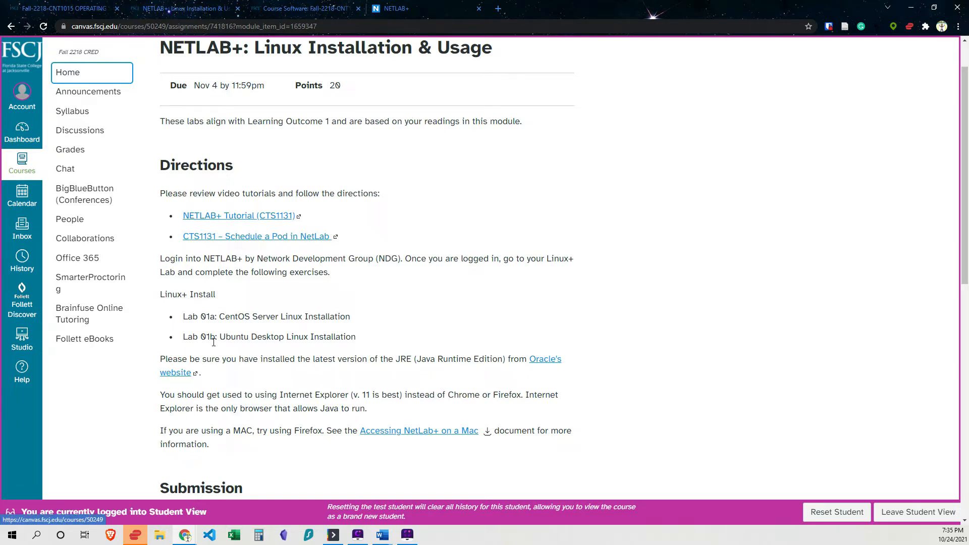
{"action": "left_click", "coordinate": [407, 9]}
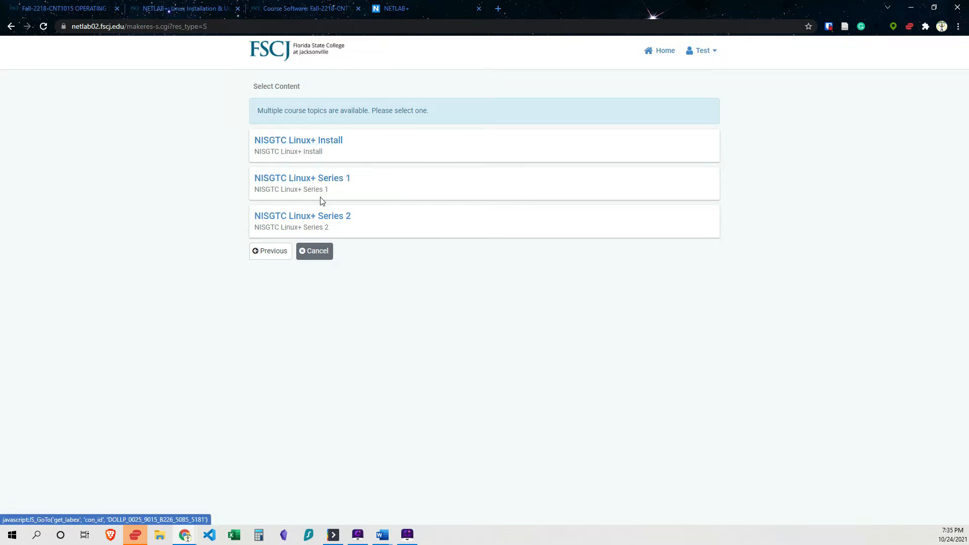
Choose NISGTC Linux+ Install content and schedule Lab 01a: CentOS Server Linux Installation.
{"action": "left_click", "coordinate": [318, 145]}
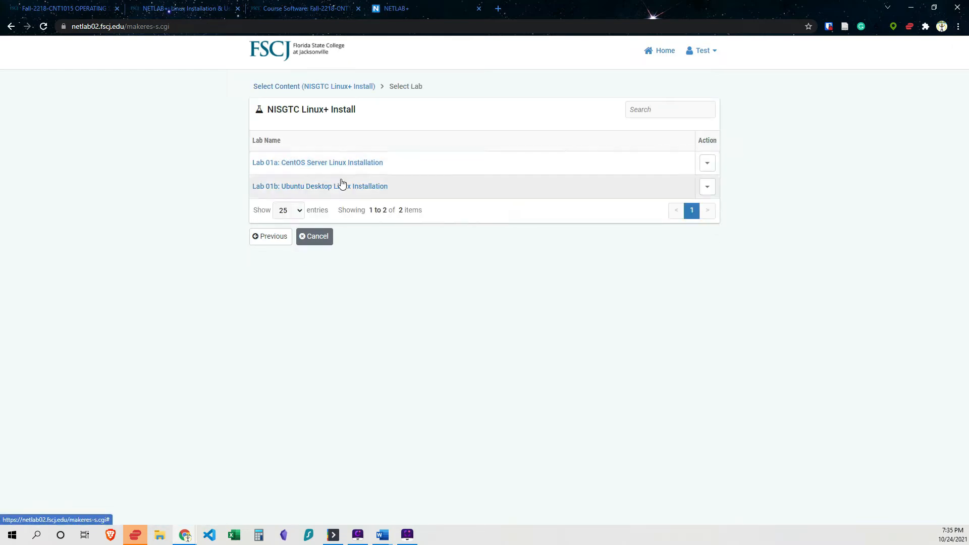
{"action": "left_click", "coordinate": [707, 165]}
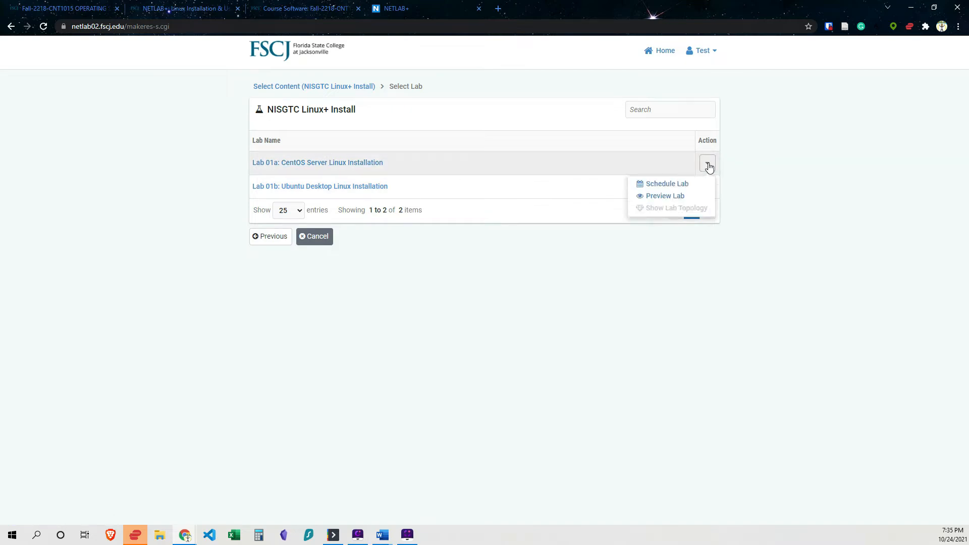
{"action": "left_click", "coordinate": [671, 185]}
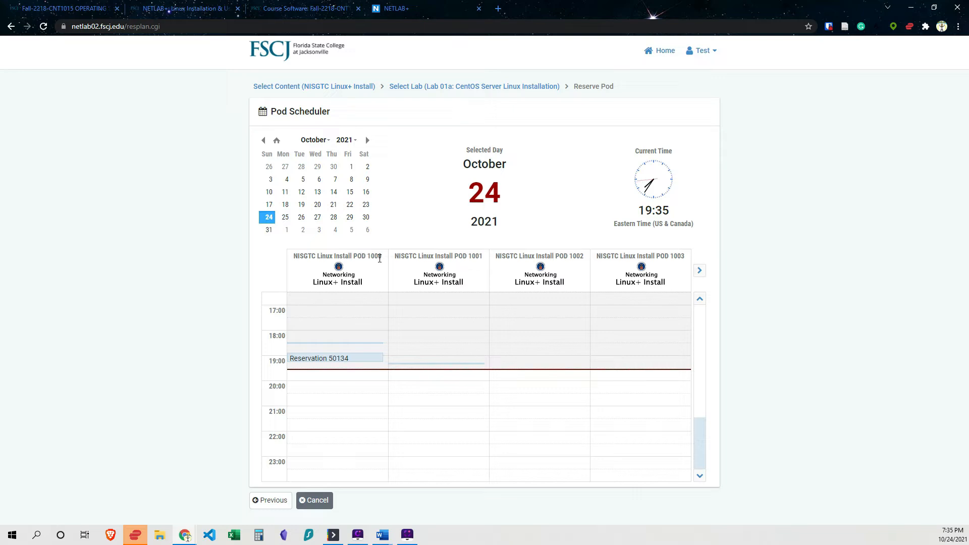
Browse the available pods in the pod scheduler.
{"action": "left_click", "coordinate": [699, 271]}
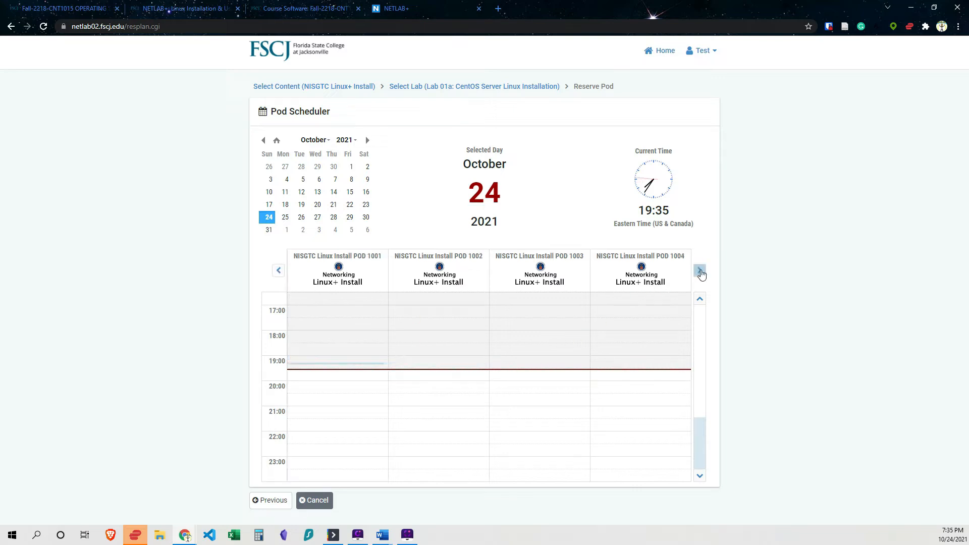
{"action": "left_click", "coordinate": [700, 271]}
{"action": "left_click", "coordinate": [700, 272]}
{"action": "left_click", "coordinate": [700, 271]}
{"action": "left_click", "coordinate": [699, 271]}
{"action": "left_click", "coordinate": [700, 271]}
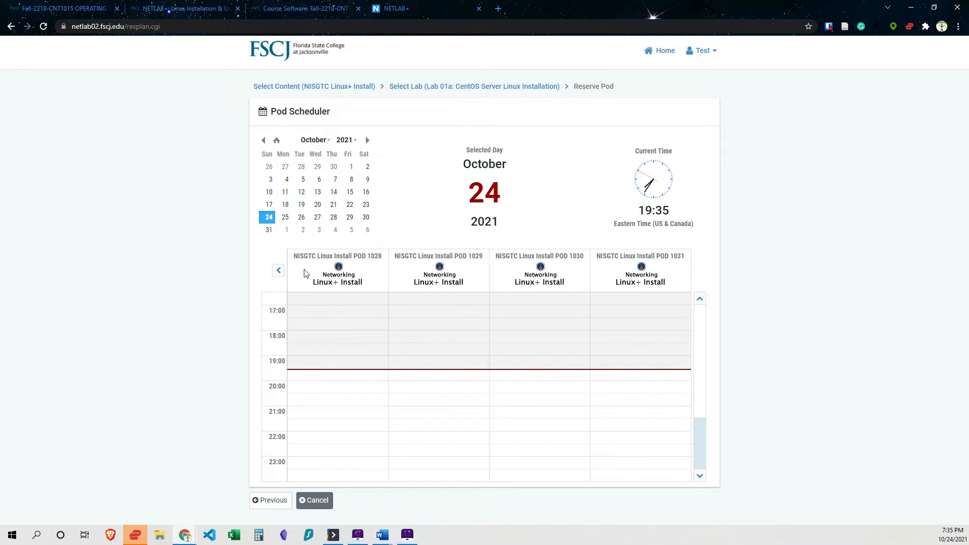
{"action": "left_click", "coordinate": [278, 271]}
{"action": "left_click", "coordinate": [277, 275]}
{"action": "left_click", "coordinate": [277, 276]}
{"action": "left_click", "coordinate": [277, 275]}
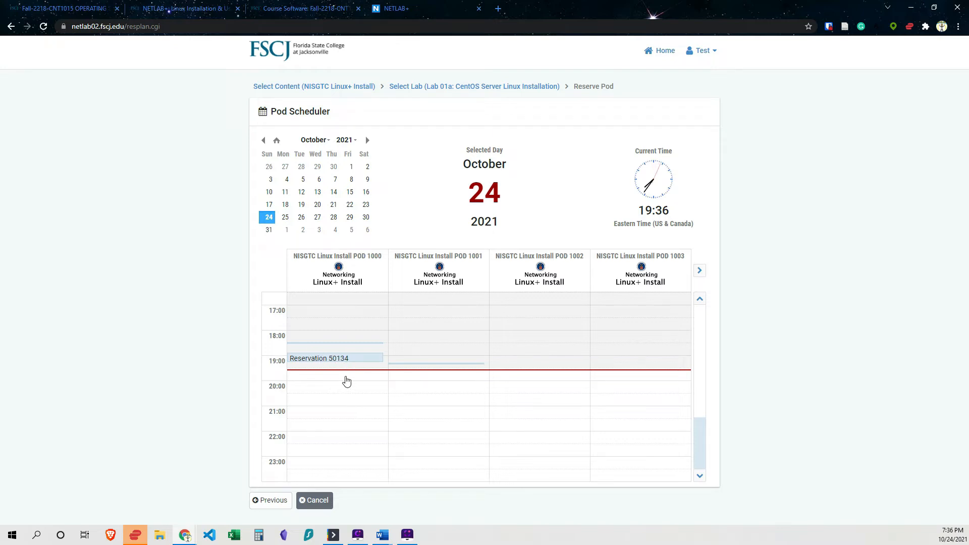
{"action": "left_click", "coordinate": [347, 381]}
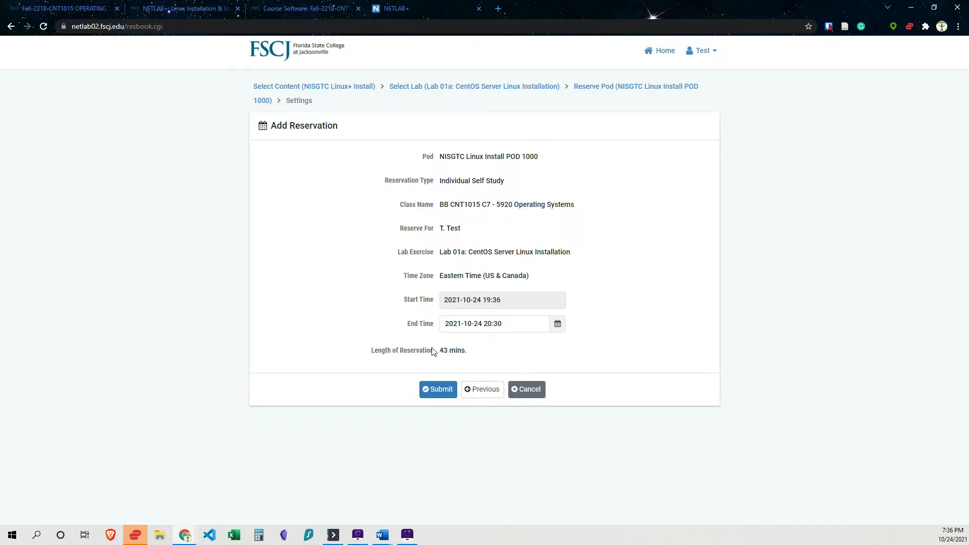
{"action": "left_click", "coordinate": [555, 326]}
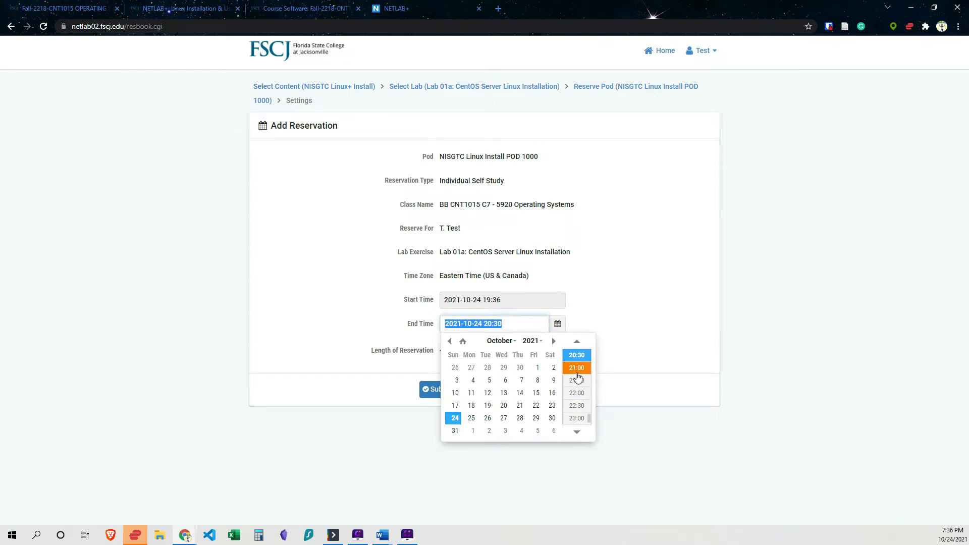
{"action": "left_click", "coordinate": [577, 368]}
{"action": "left_click", "coordinate": [556, 324]}
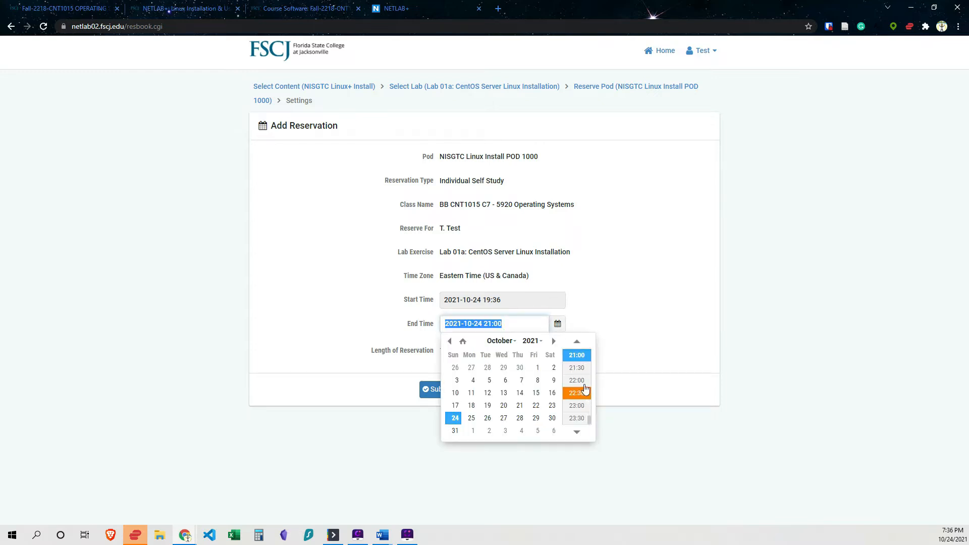
{"action": "scroll", "coordinate": [578, 355], "scroll_direction": "up", "scroll_amount": 1}
{"action": "left_click", "coordinate": [577, 356]}
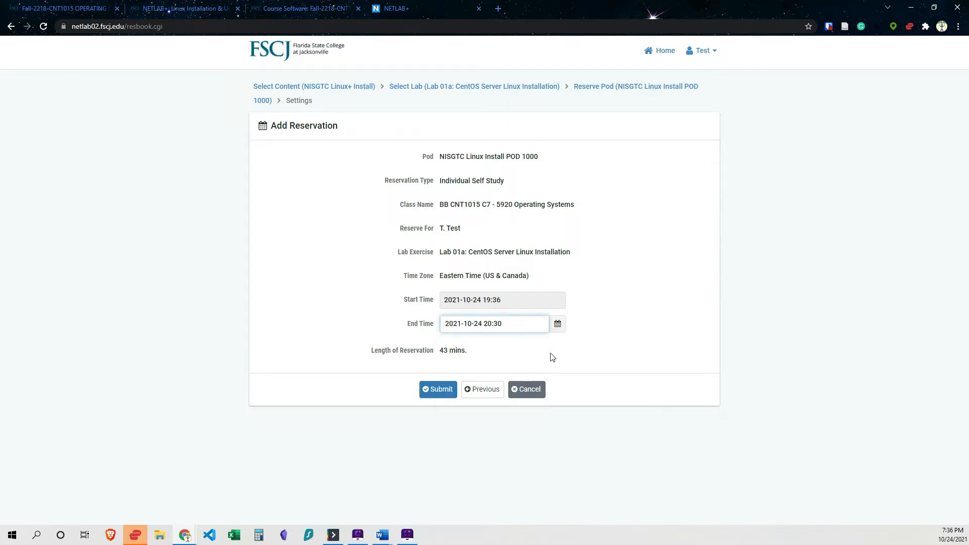
{"action": "left_click", "coordinate": [557, 330]}
{"action": "scroll", "coordinate": [575, 342], "scroll_direction": "up", "scroll_amount": 1}
{"action": "left_click", "coordinate": [576, 342]}
{"action": "left_click", "coordinate": [558, 326]}
{"action": "left_click", "coordinate": [580, 371]}
{"action": "left_click", "coordinate": [622, 354]}
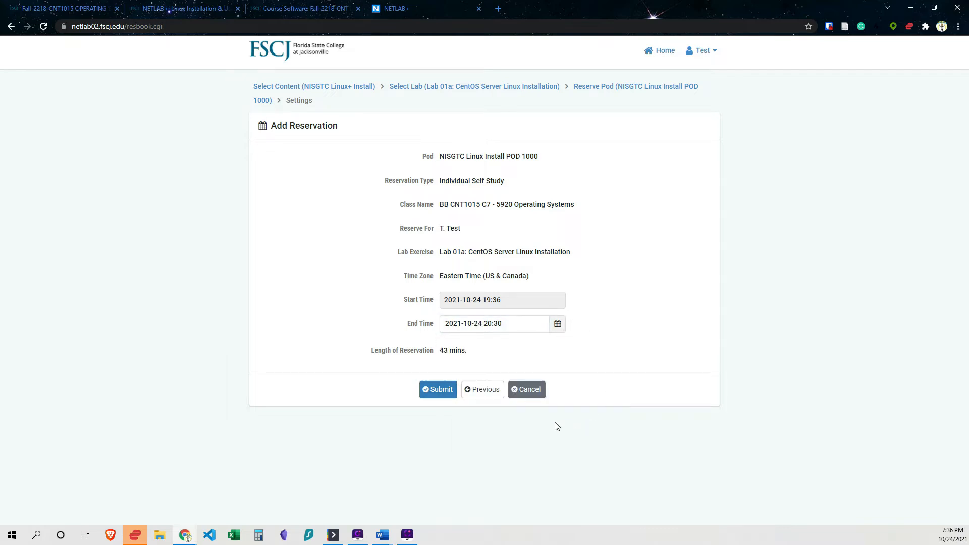
{"action": "left_click", "coordinate": [558, 326]}
{"action": "scroll", "coordinate": [580, 374], "scroll_direction": "up", "scroll_amount": 1}
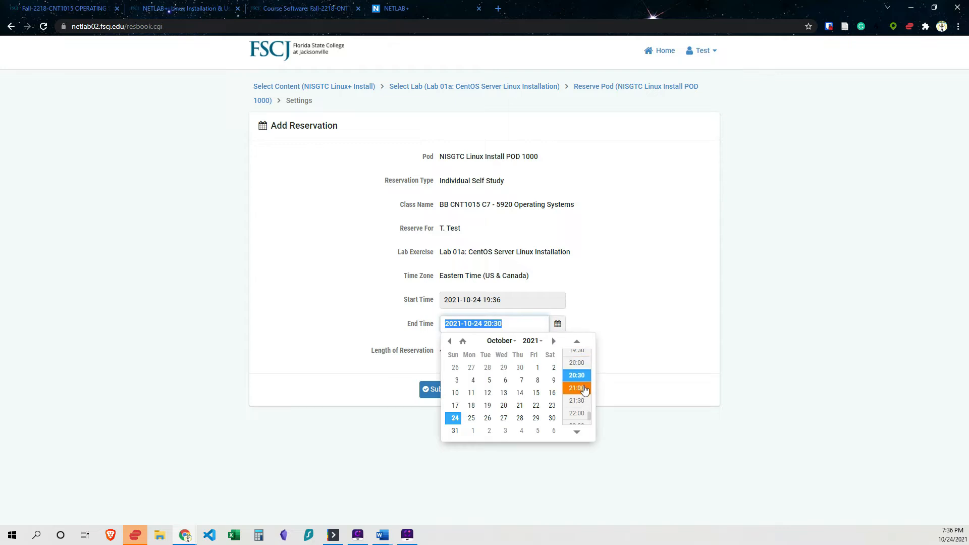
{"action": "left_click", "coordinate": [579, 363]}
{"action": "left_click_drag", "start_coordinate": [628, 361], "coordinate": [417, 334]}
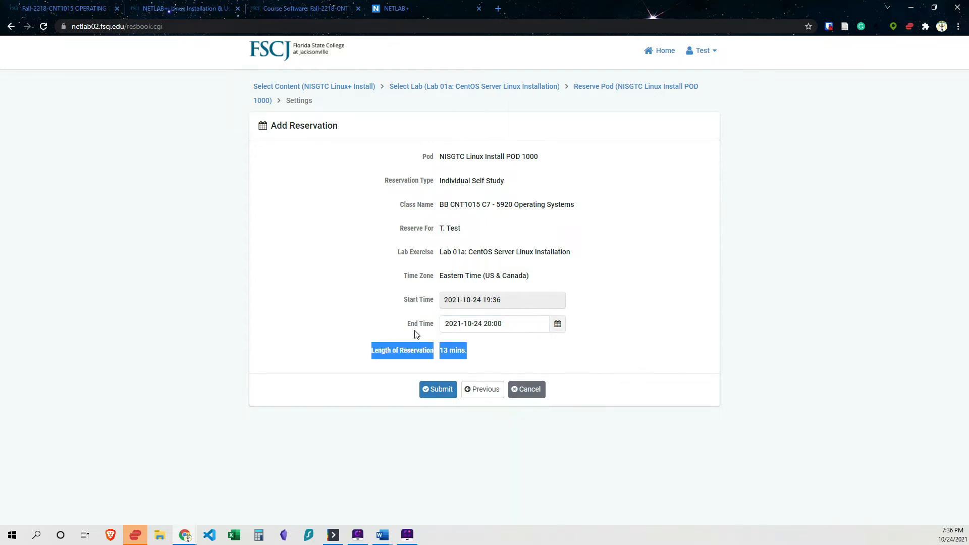
{"action": "left_click", "coordinate": [468, 351]}
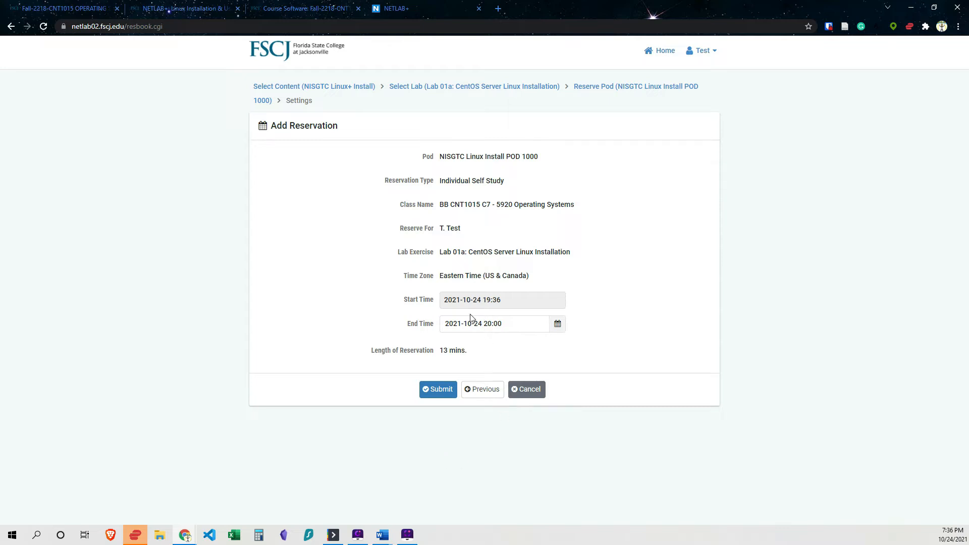
Submit the reservation and acknowledge the confirmation.
{"action": "left_click", "coordinate": [439, 391]}
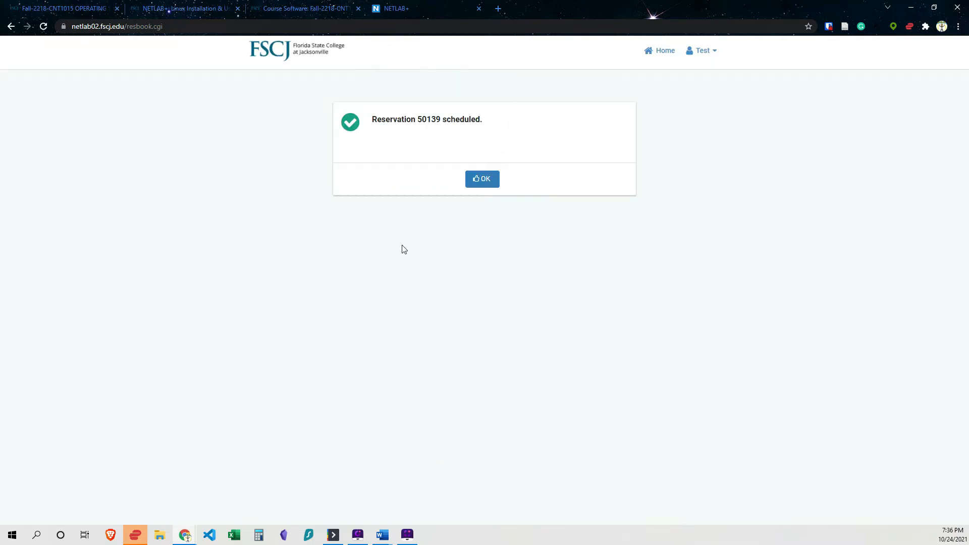
{"action": "left_click", "coordinate": [482, 179]}
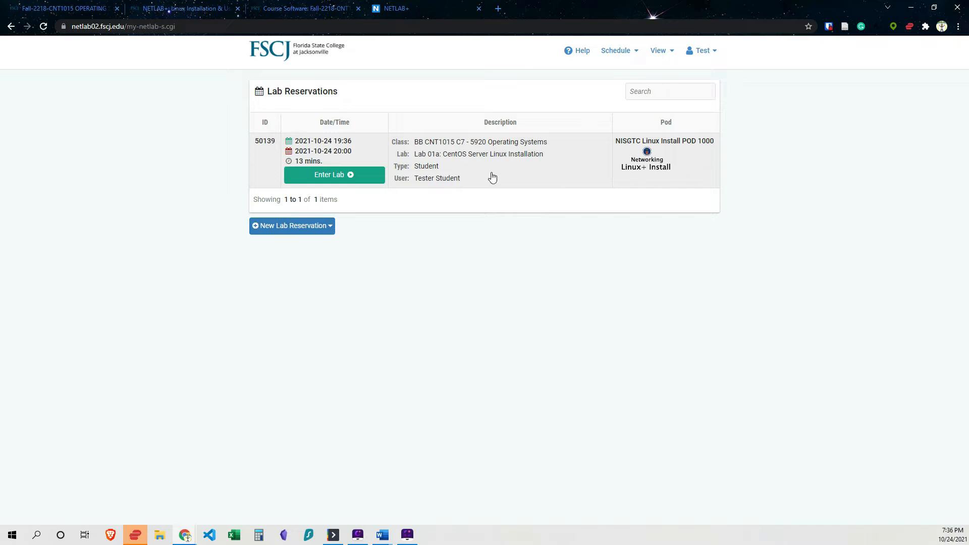
Enter the reserved lab and request more reservation time, dismissing the extension notice.
{"action": "left_click", "coordinate": [329, 177]}
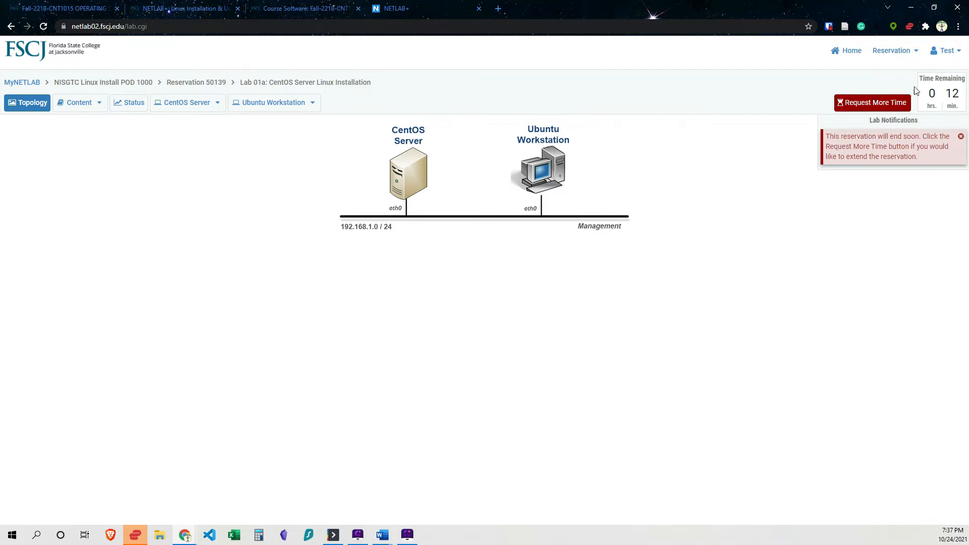
{"action": "left_click", "coordinate": [878, 104]}
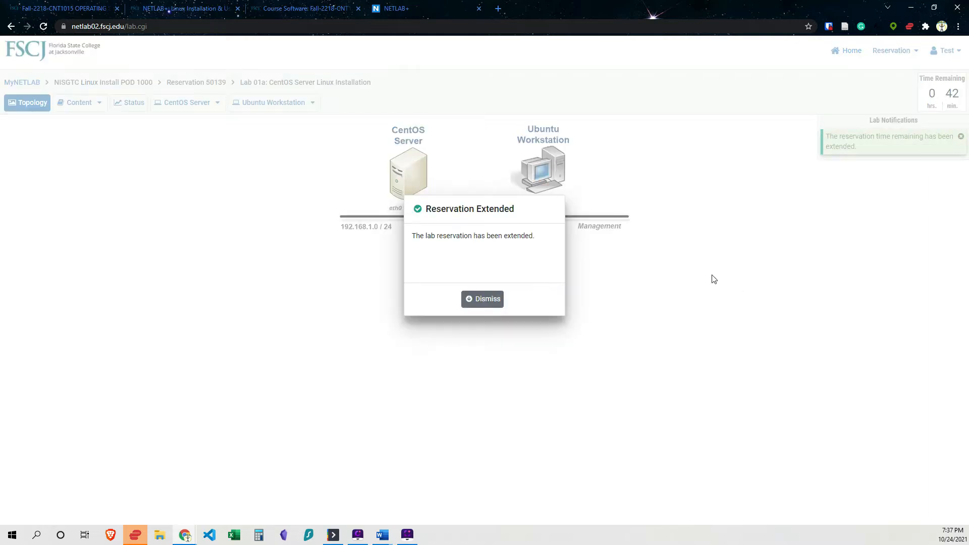
{"action": "left_click", "coordinate": [468, 300]}
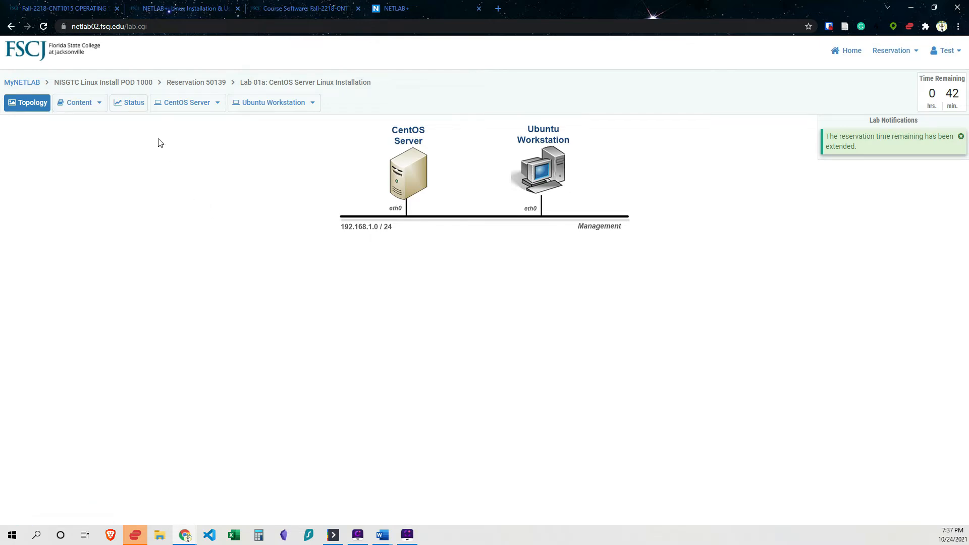
Open the lab manual content and read through its introduction, objectives, topology and lab settings.
{"action": "left_click", "coordinate": [90, 104]}
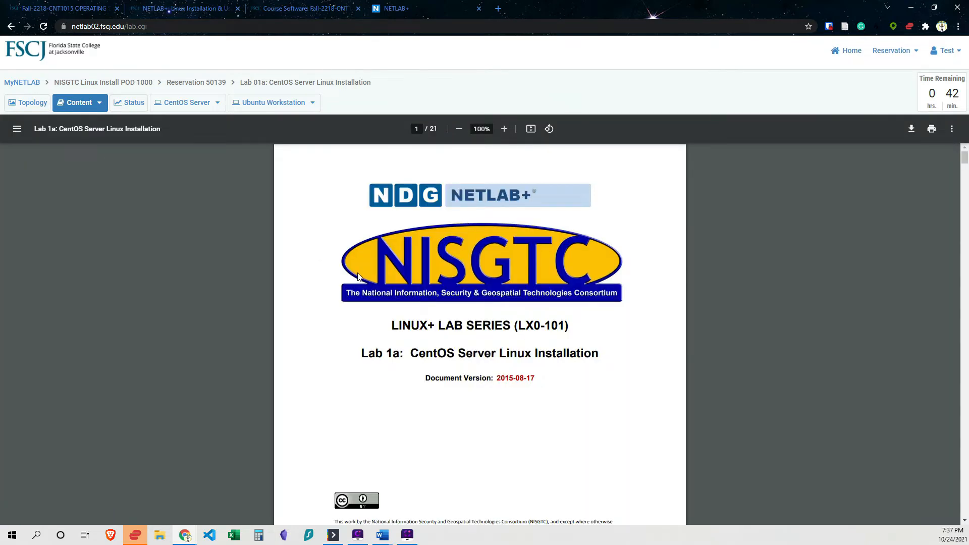
{"action": "left_click", "coordinate": [20, 106]}
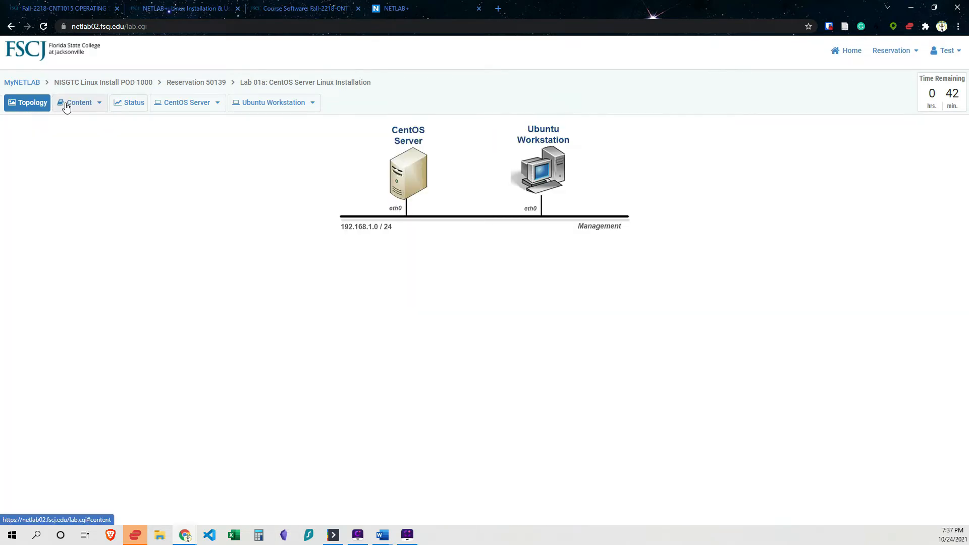
{"action": "left_click", "coordinate": [68, 103]}
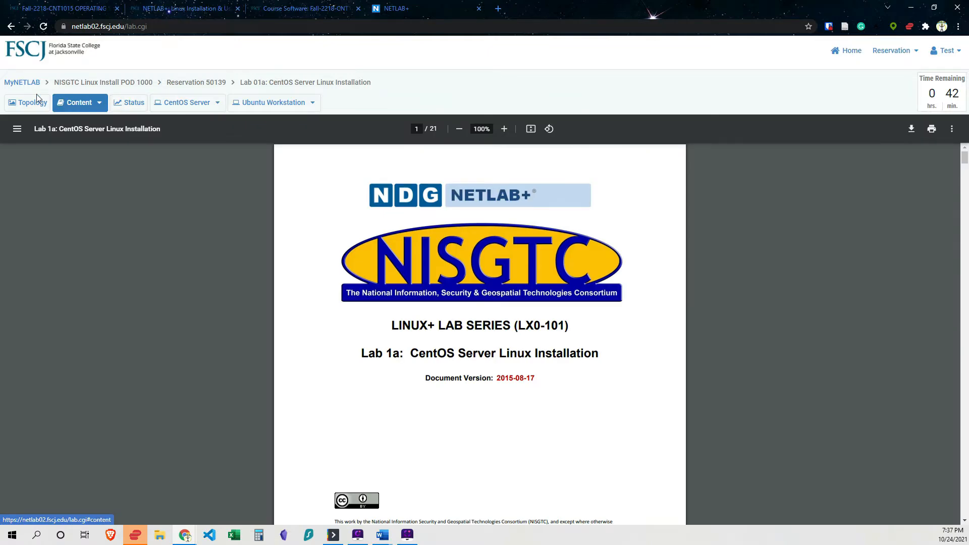
{"action": "scroll", "coordinate": [406, 387], "scroll_direction": "down", "scroll_amount": 4}
{"action": "scroll", "coordinate": [408, 386], "scroll_direction": "down", "scroll_amount": 18}
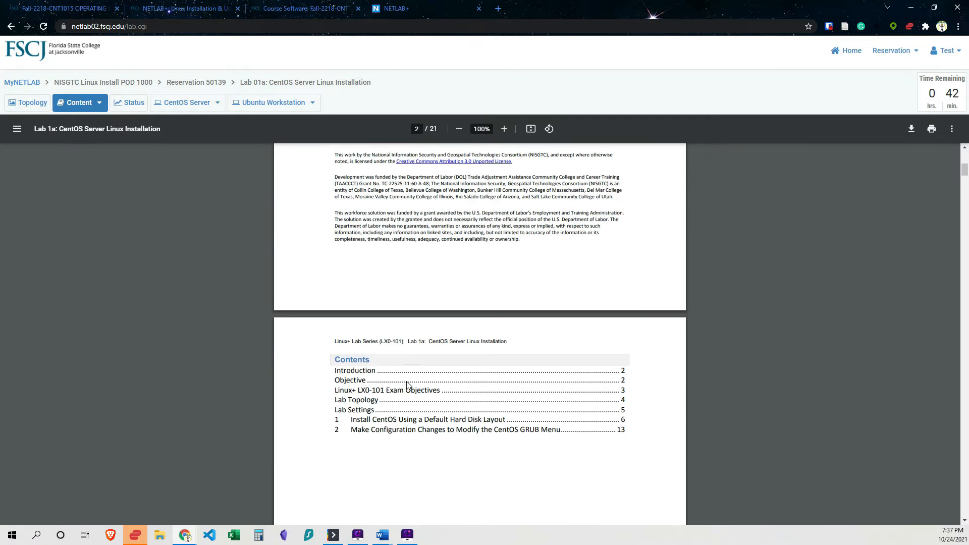
{"action": "scroll", "coordinate": [408, 386], "scroll_direction": "up", "scroll_amount": 2}
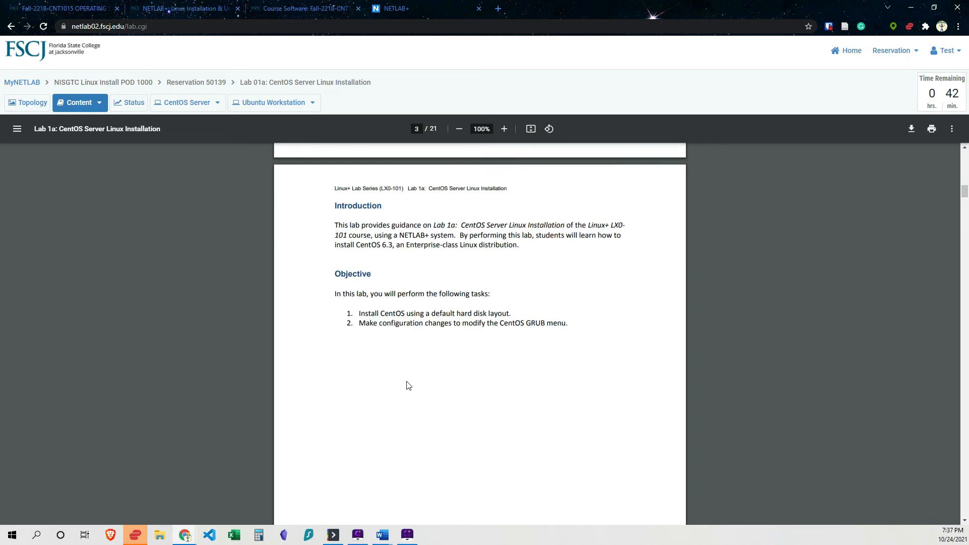
{"action": "scroll", "coordinate": [428, 416], "scroll_direction": "down", "scroll_amount": 2}
{"action": "scroll", "coordinate": [427, 416], "scroll_direction": "down", "scroll_amount": 10}
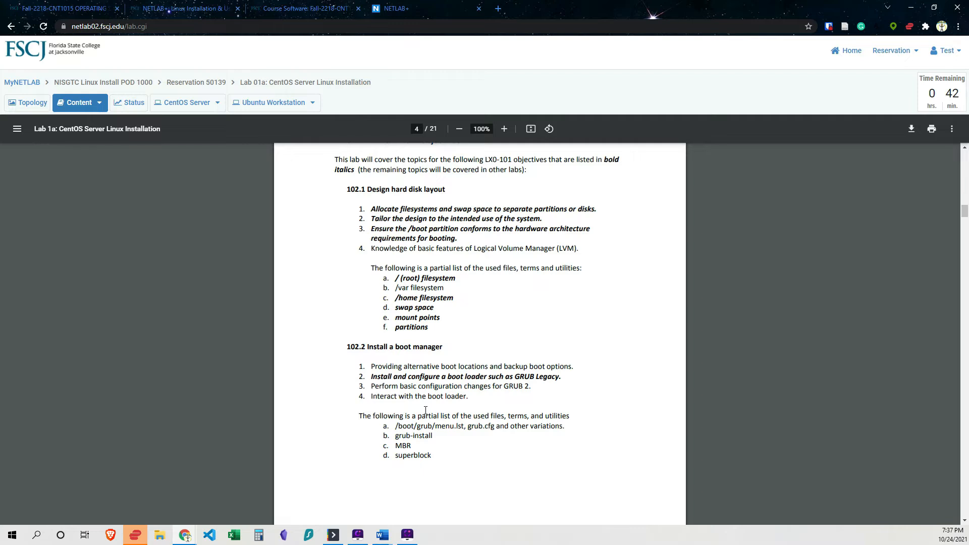
{"action": "scroll", "coordinate": [426, 411], "scroll_direction": "down", "scroll_amount": 2}
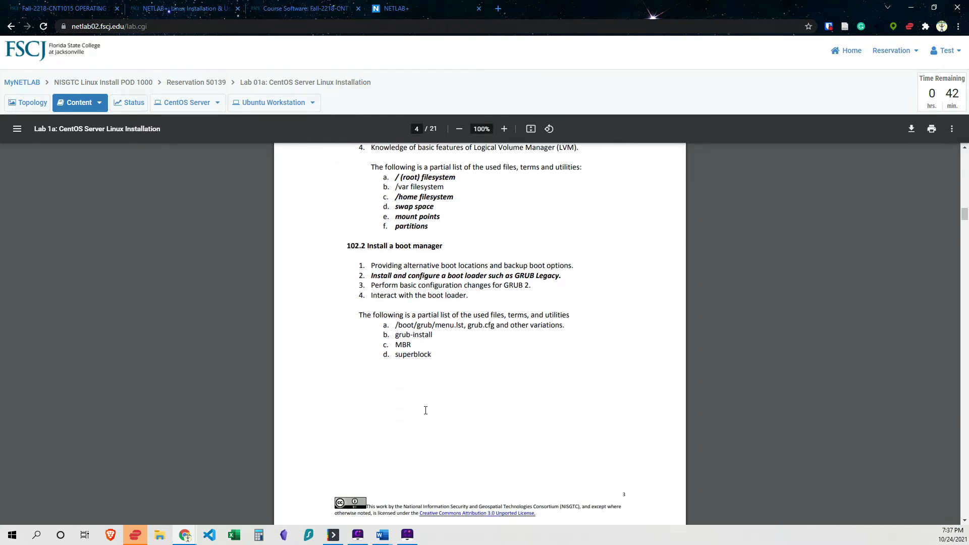
{"action": "scroll", "coordinate": [426, 411], "scroll_direction": "down", "scroll_amount": 7}
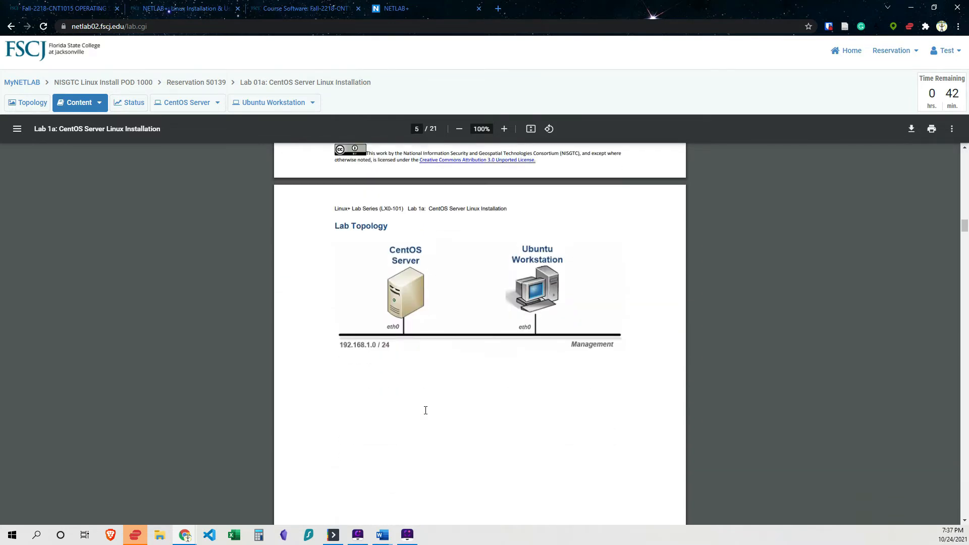
{"action": "scroll", "coordinate": [426, 410], "scroll_direction": "down", "scroll_amount": 10}
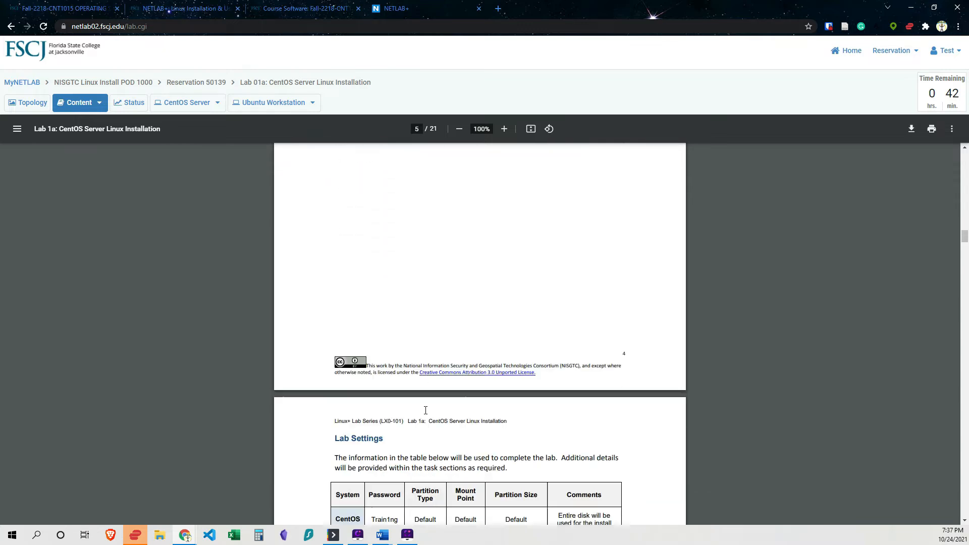
{"action": "scroll", "coordinate": [426, 411], "scroll_direction": "down", "scroll_amount": 1}
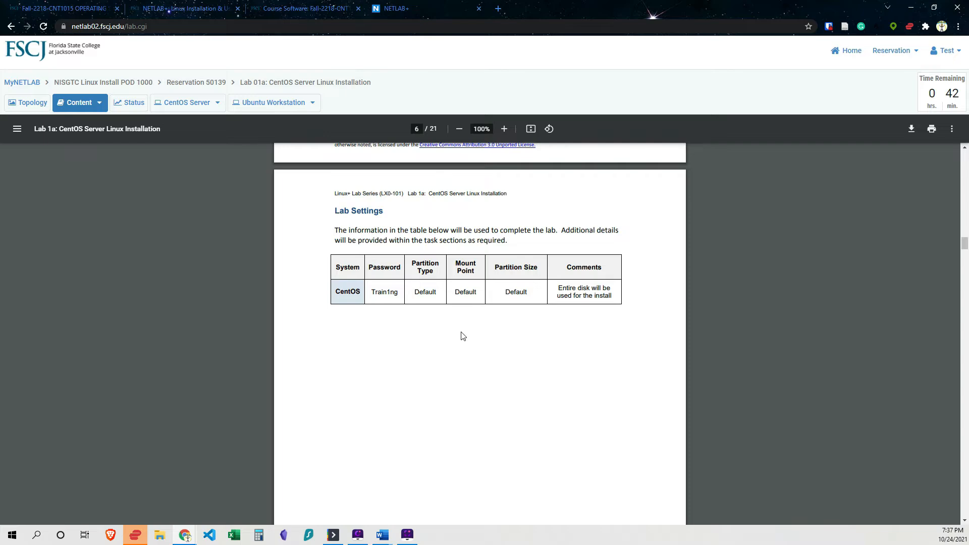
{"action": "scroll", "coordinate": [463, 336], "scroll_direction": "down", "scroll_amount": 10}
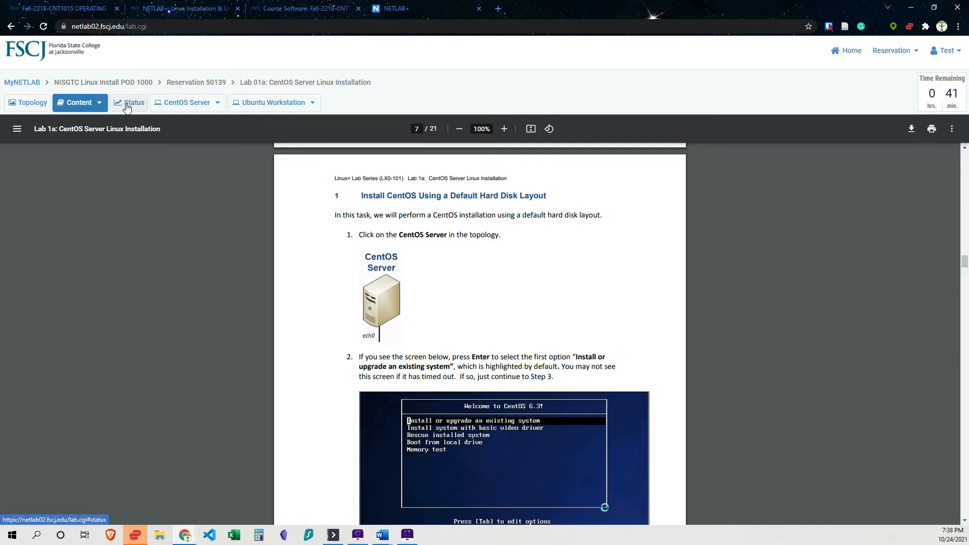
Open the CentOS Server console from the topology, then return to the lab manual.
{"action": "left_click", "coordinate": [25, 103]}
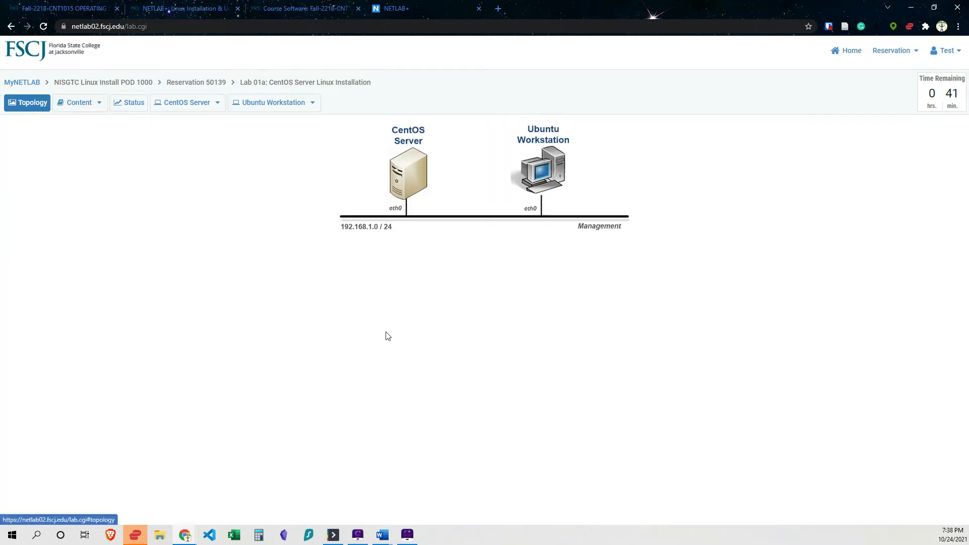
{"action": "left_click", "coordinate": [401, 176]}
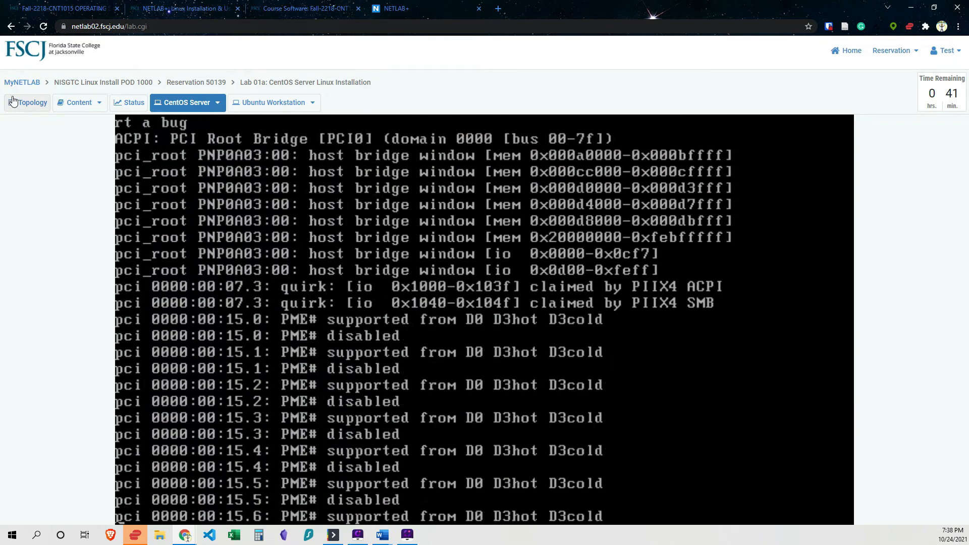
{"action": "left_click", "coordinate": [13, 101]}
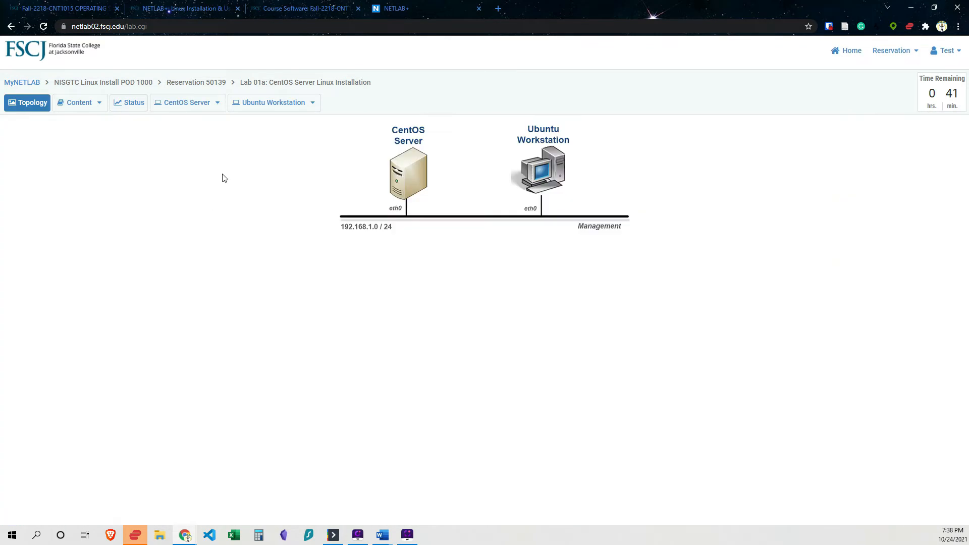
{"action": "left_click", "coordinate": [71, 106]}
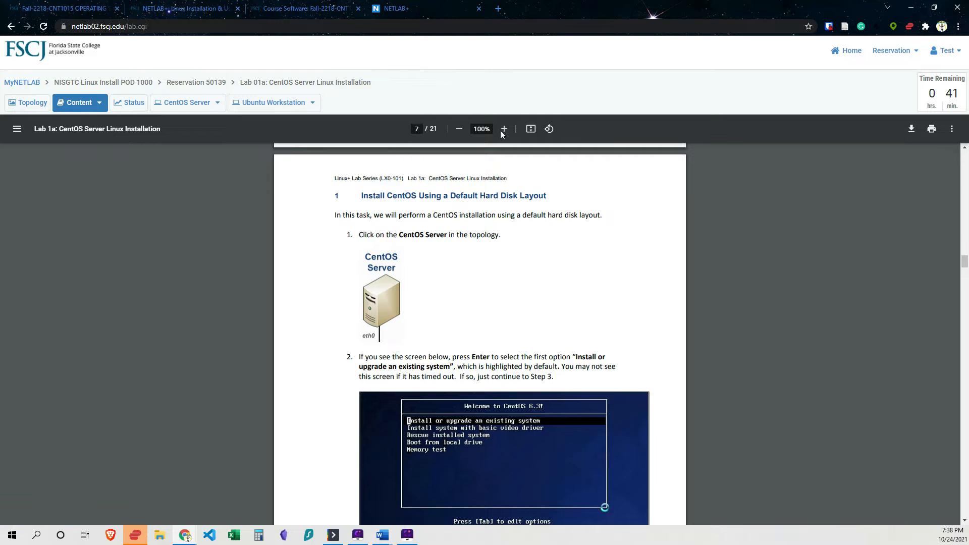
Download the lab manual PDF to Downloads, open it, and move it into its own window.
{"action": "left_click", "coordinate": [912, 129]}
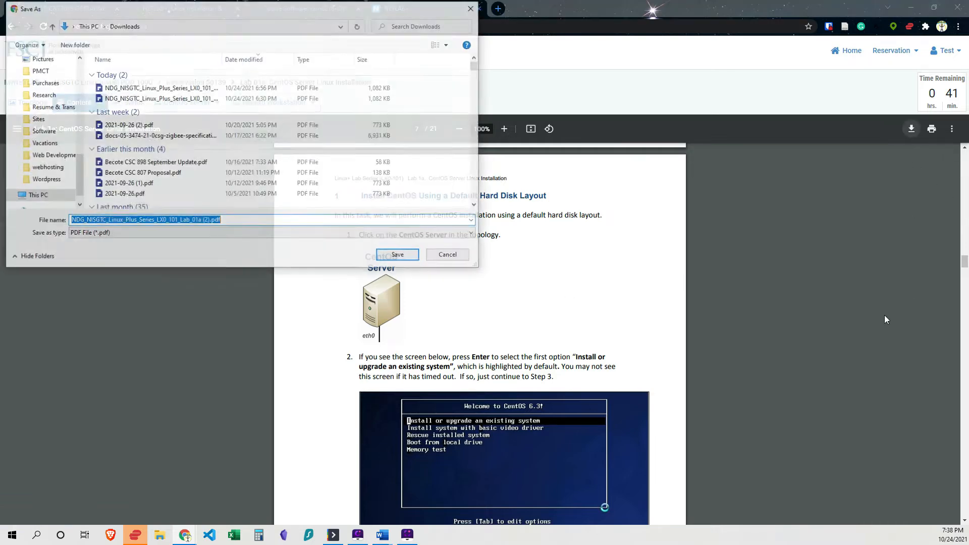
{"action": "left_click", "coordinate": [399, 257]}
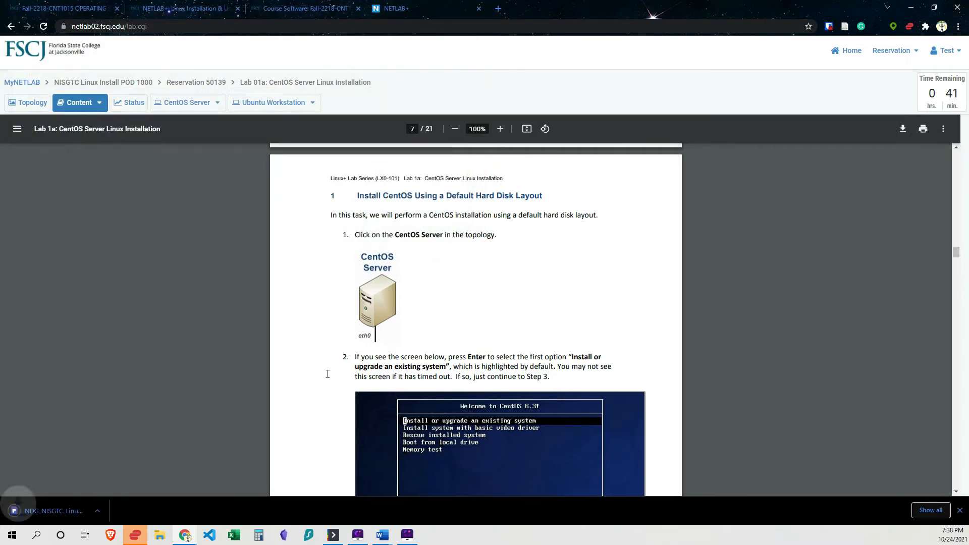
{"action": "left_click", "coordinate": [55, 505]}
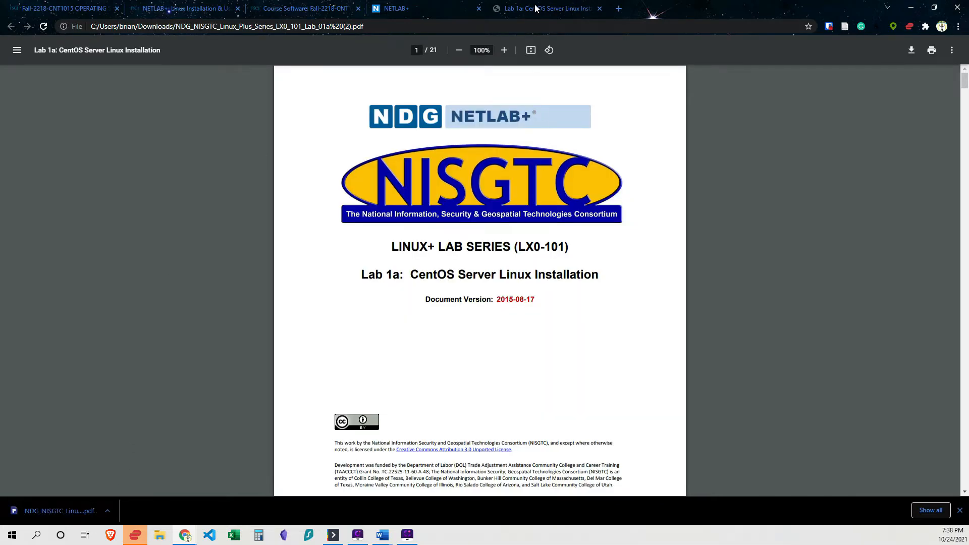
{"action": "left_click_drag", "start_coordinate": [541, 8], "coordinate": [0, 273]}
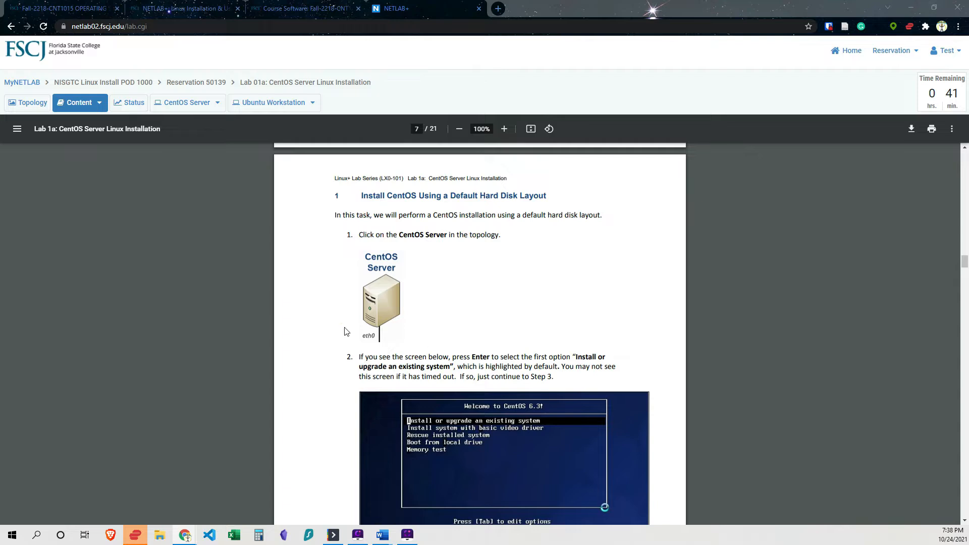
Compare the manual's first installation steps with the CentOS Server console screen.
{"action": "scroll", "coordinate": [347, 333], "scroll_direction": "down", "scroll_amount": 1}
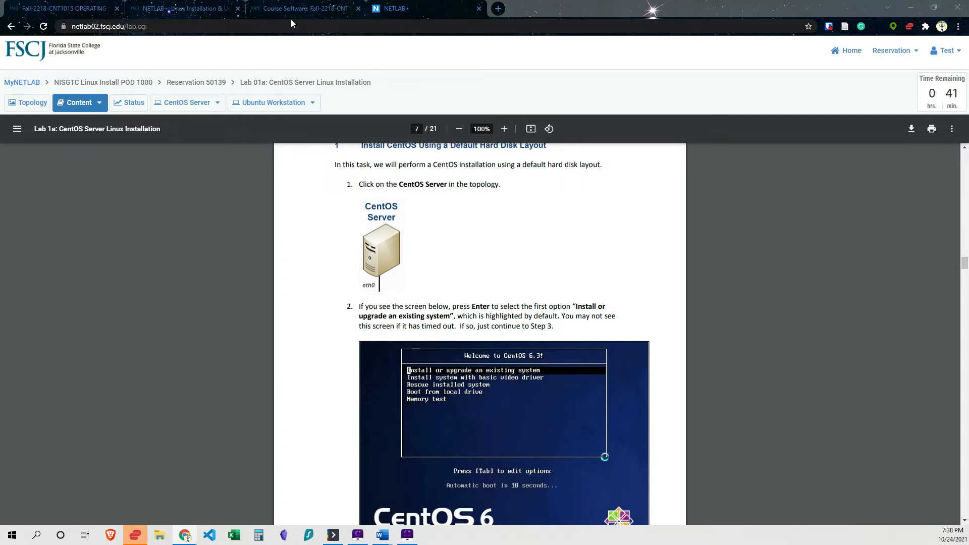
{"action": "left_click", "coordinate": [180, 103]}
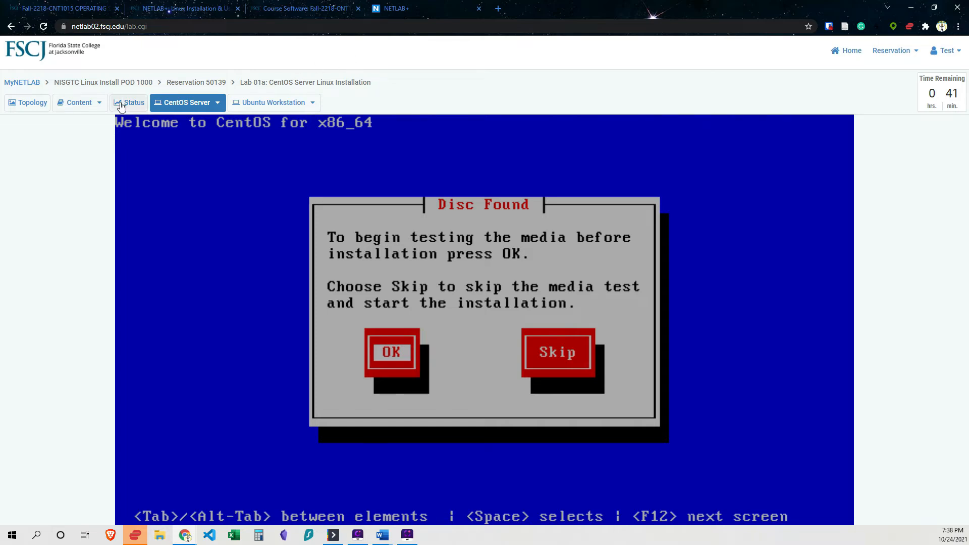
{"action": "left_click", "coordinate": [79, 102]}
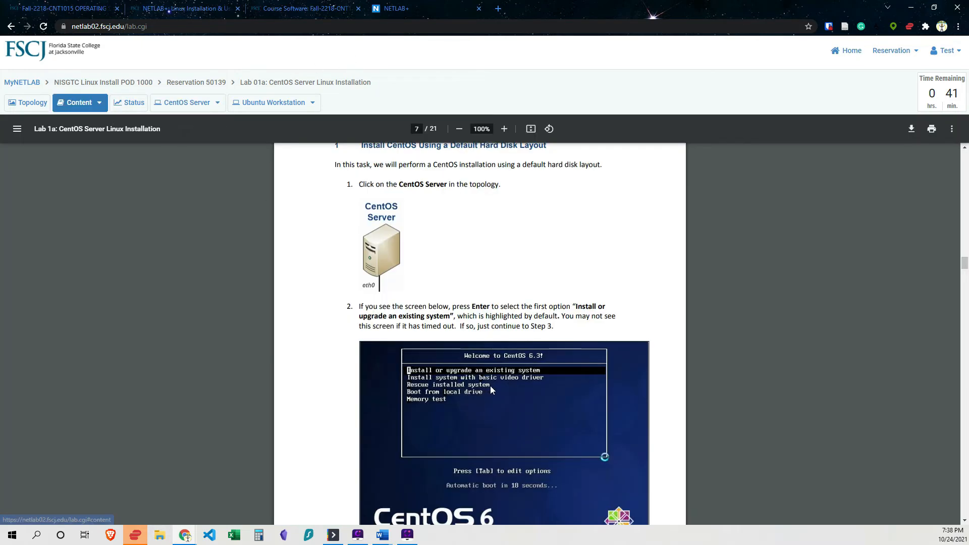
{"action": "scroll", "coordinate": [490, 386], "scroll_direction": "down", "scroll_amount": 12}
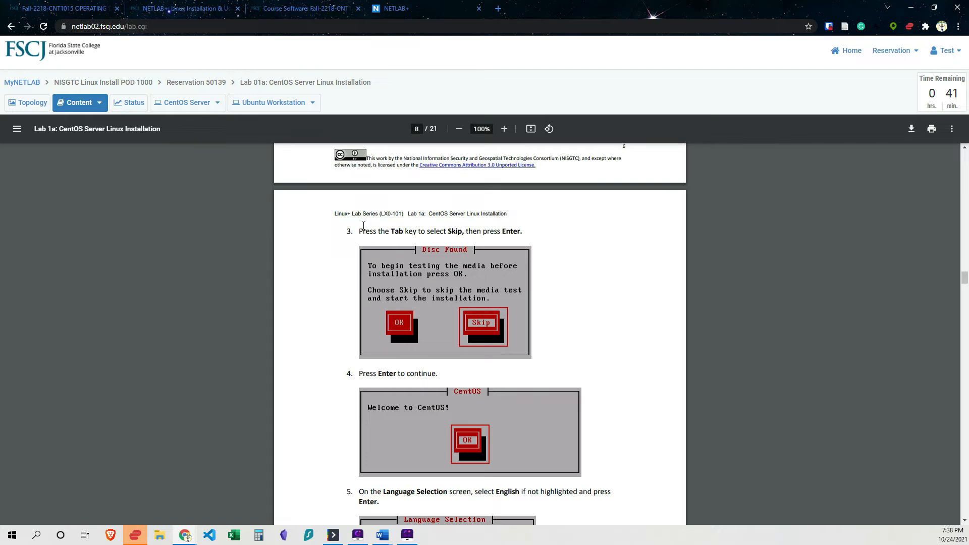
{"action": "scroll", "coordinate": [394, 283], "scroll_direction": "up", "scroll_amount": 6}
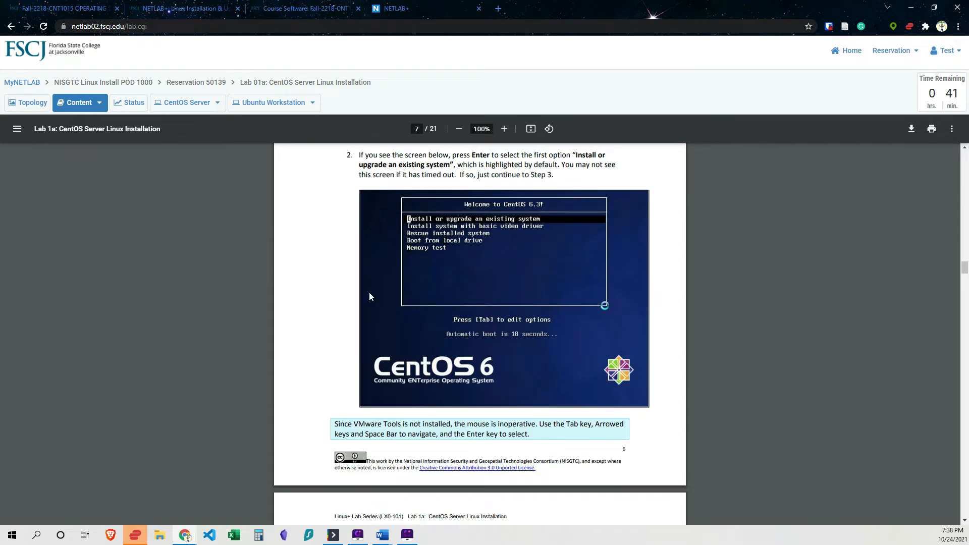
{"action": "scroll", "coordinate": [370, 297], "scroll_direction": "down", "scroll_amount": 6}
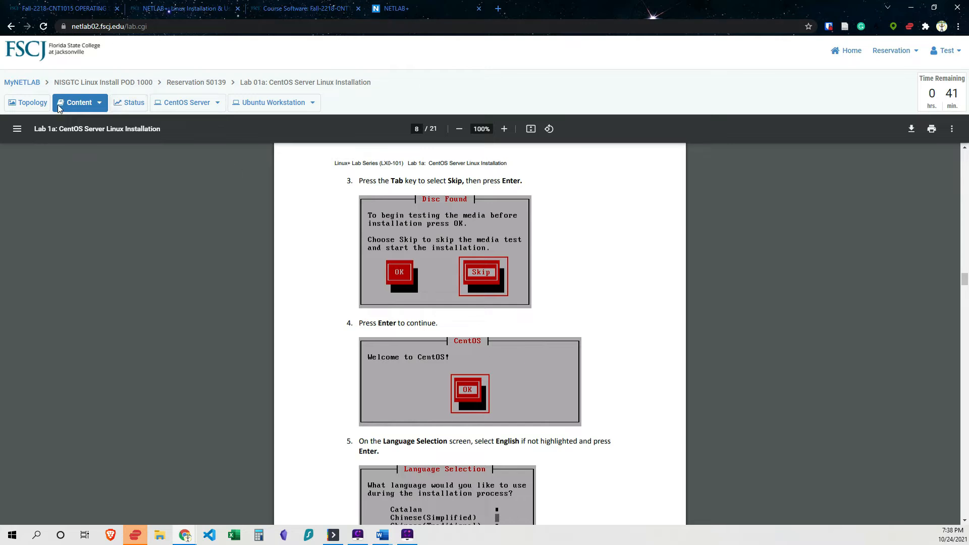
{"action": "left_click", "coordinate": [182, 104]}
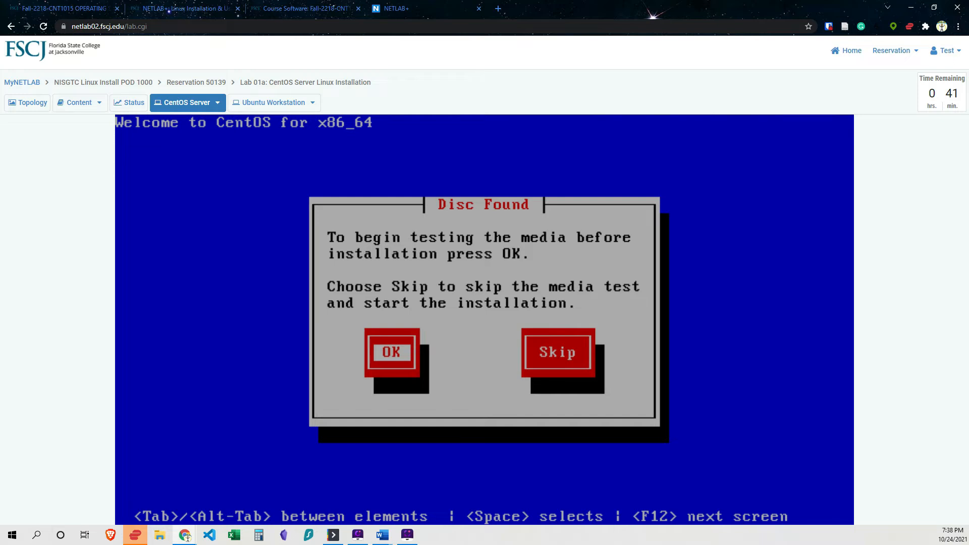
Skip the media test on the CentOS Disc Found screen.
{"action": "key", "text": "Tab"}
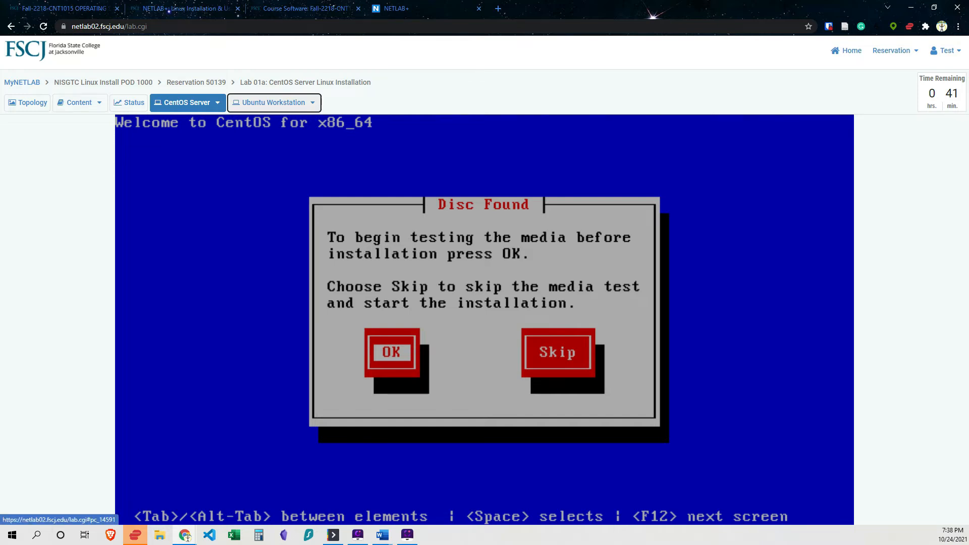
{"action": "key", "text": "Tab"}
{"action": "key", "text": "Tab"}
{"action": "key", "text": "Tab"}
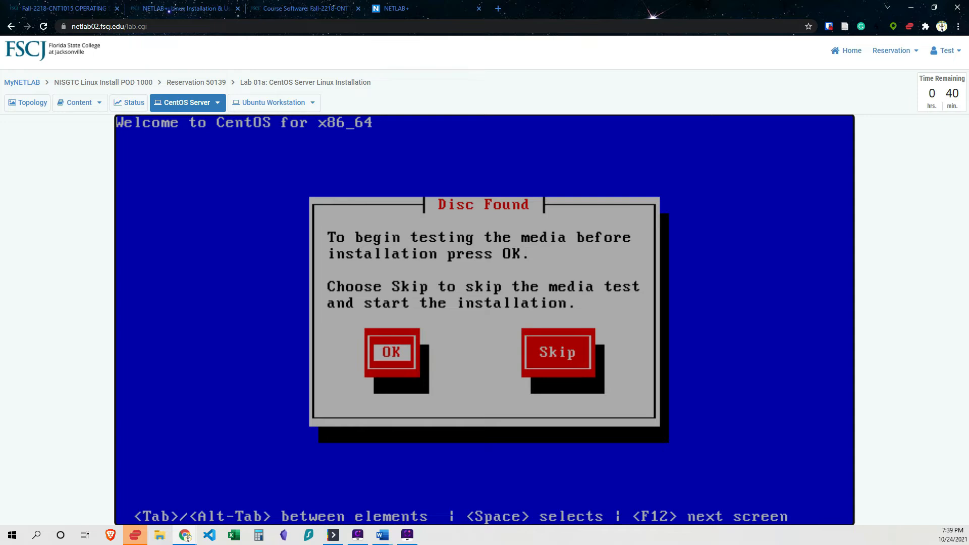
{"action": "key", "text": "Tab"}
{"action": "key", "text": "Tab"}
{"action": "key", "text": "Tab"}
{"action": "key", "text": "Tab"}
{"action": "key", "text": "Tab"}
{"action": "key", "text": "Return"}
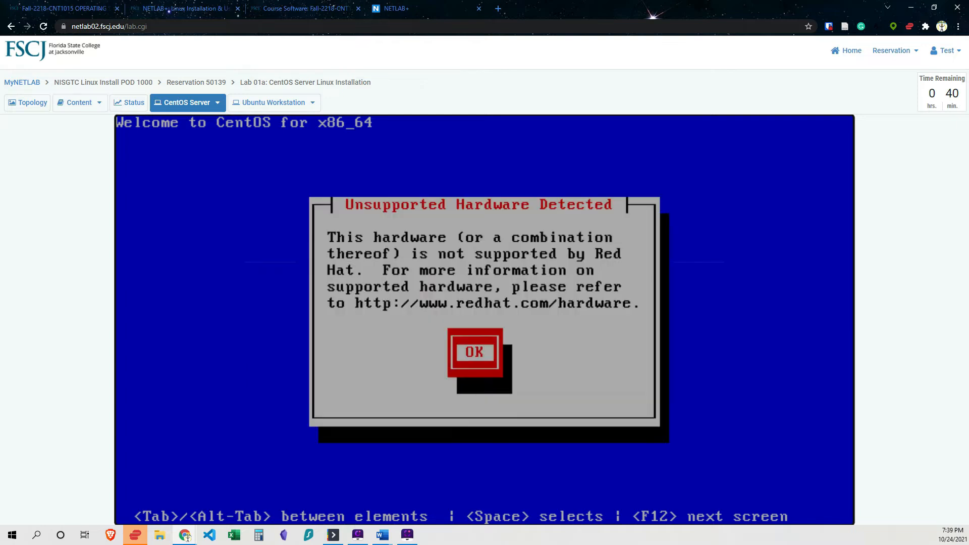
Acknowledge the hardware and welcome notices, accepting English as language and us as keyboard.
{"action": "key", "text": "Return"}
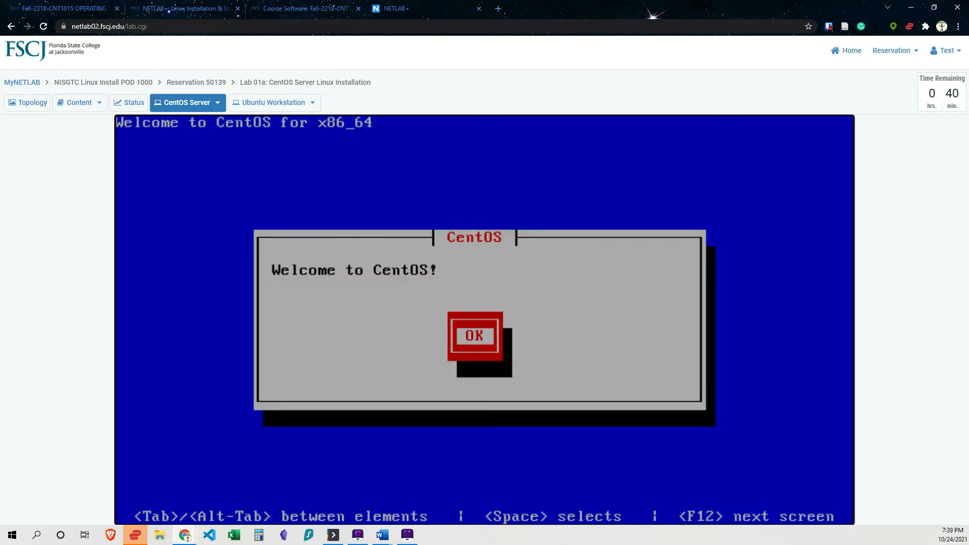
{"action": "key", "text": "Return"}
{"action": "key", "text": "Return"}
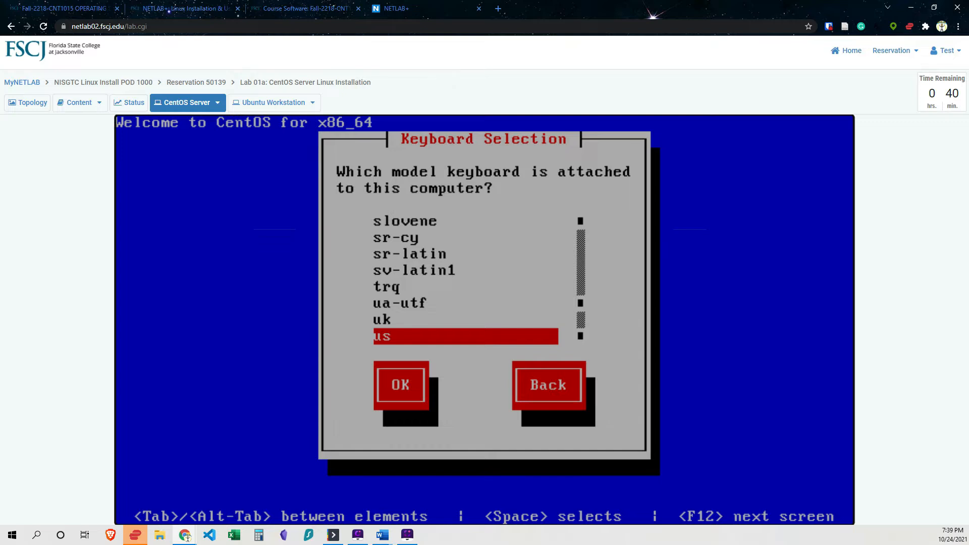
{"action": "key", "text": "Return"}
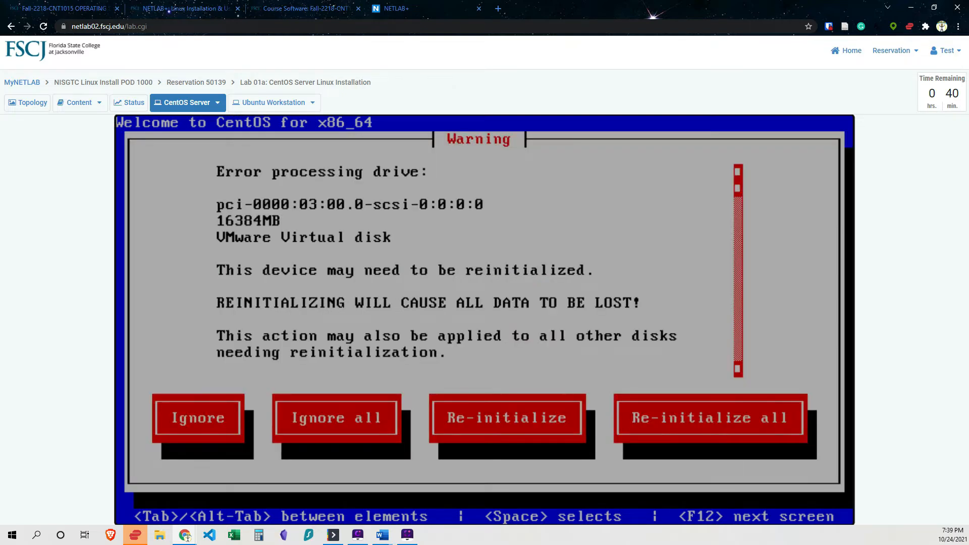
Re-initialize all drives on the drive error warning.
{"action": "key", "text": "Tab"}
{"action": "key", "text": "Tab"}
{"action": "key", "text": "Tab"}
{"action": "key", "text": "Tab"}
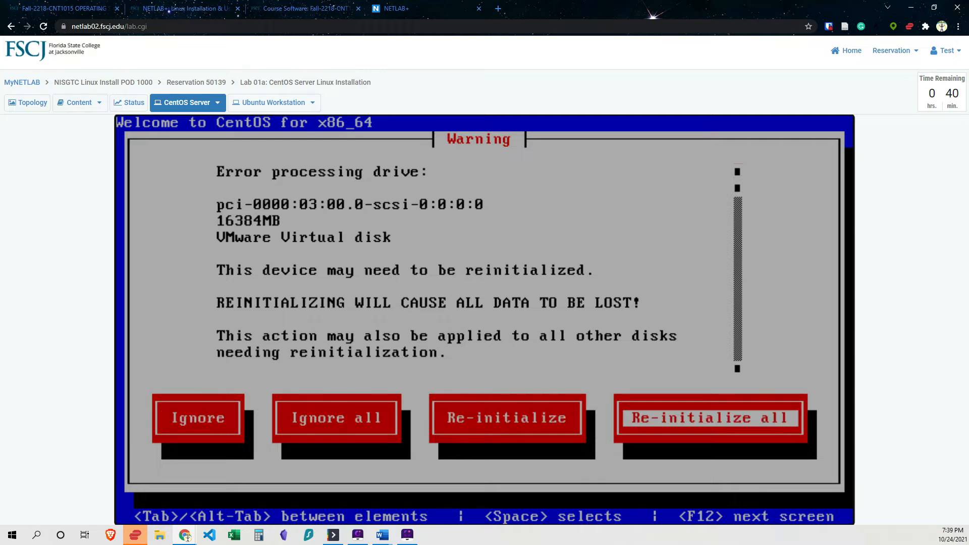
{"action": "key", "text": "Return"}
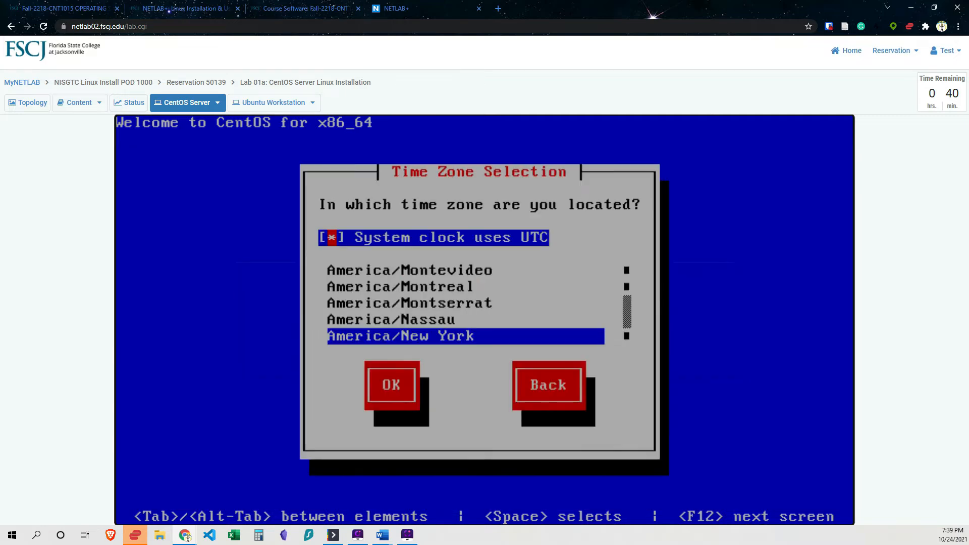
Accept the America/New York time zone with the system clock using UTC.
{"action": "key", "text": "Tab"}
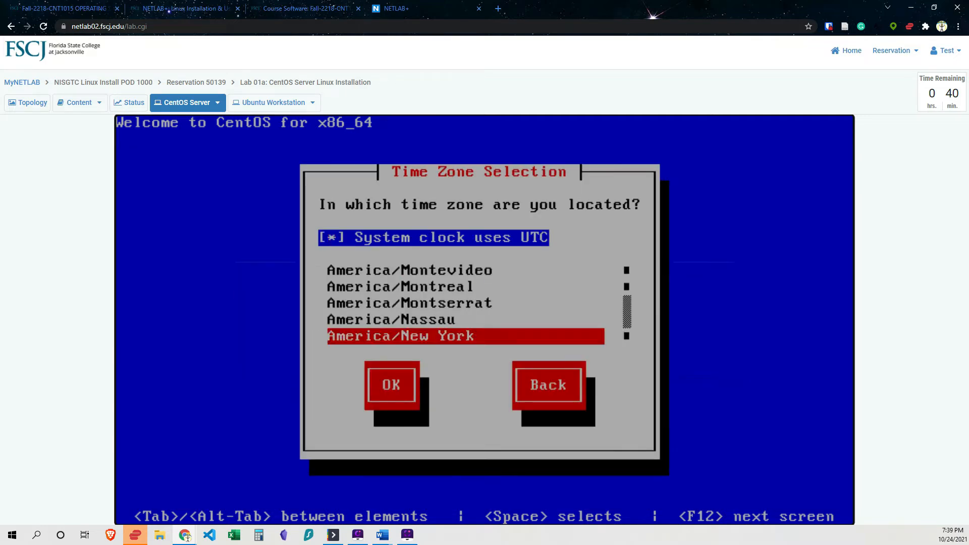
{"action": "key", "text": "Tab"}
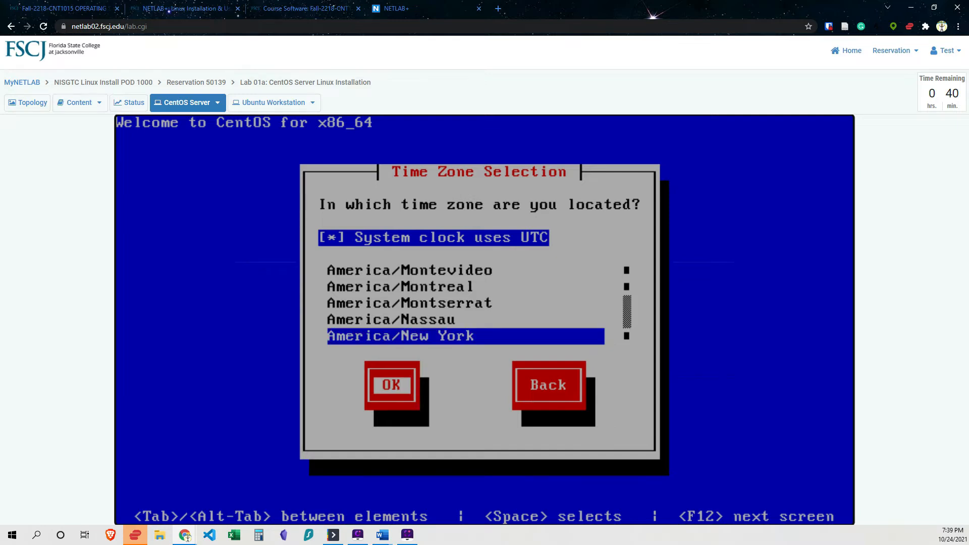
{"action": "key", "text": "Tab"}
{"action": "key", "text": "Tab"}
{"action": "key", "text": "Tab"}
{"action": "key", "text": "Tab"}
{"action": "key", "text": "Tab"}
{"action": "key", "text": "Tab"}
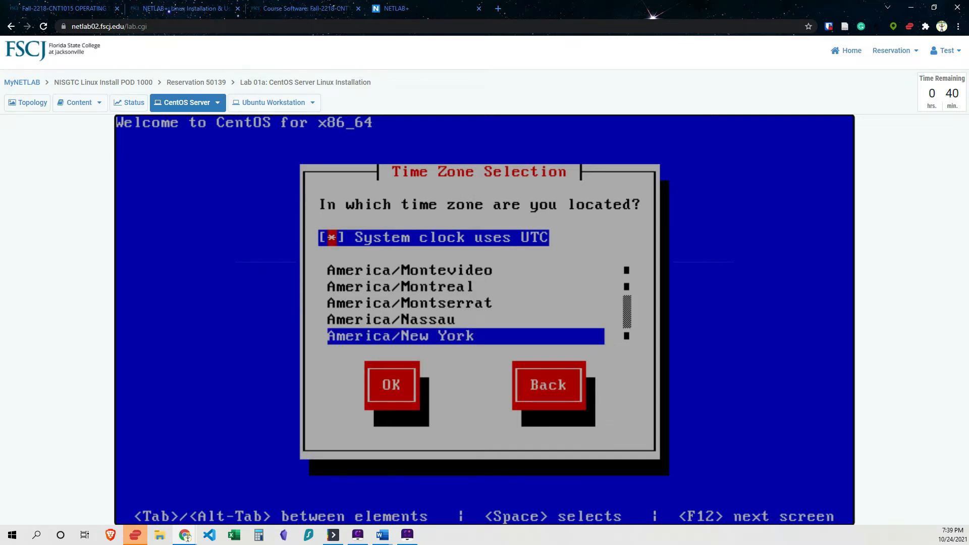
{"action": "key", "text": "Tab"}
{"action": "key", "text": "Tab"}
{"action": "key", "text": "Return"}
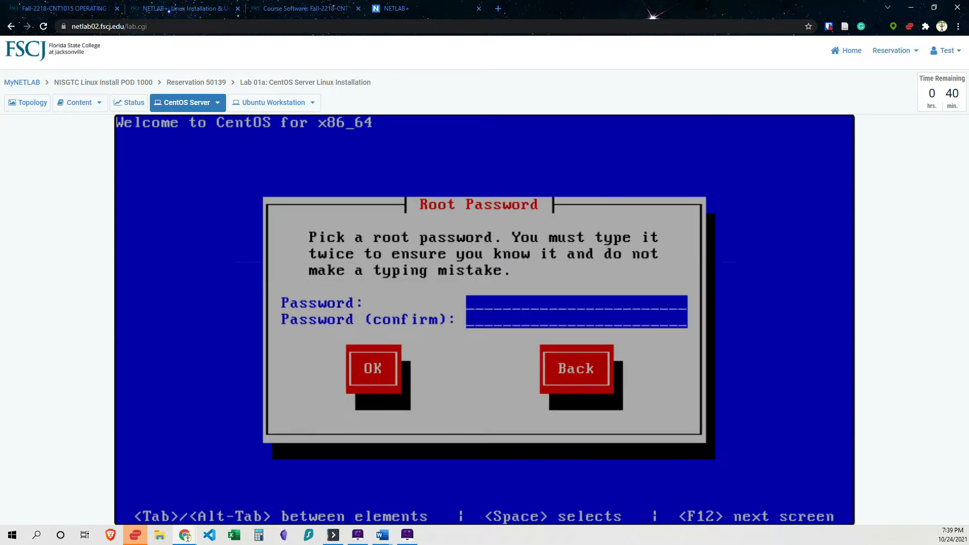
Enter and confirm the root password, accepting it anyway despite the weak-password notice.
{"action": "type", "text": "********"}
{"action": "key", "text": "Tab"}
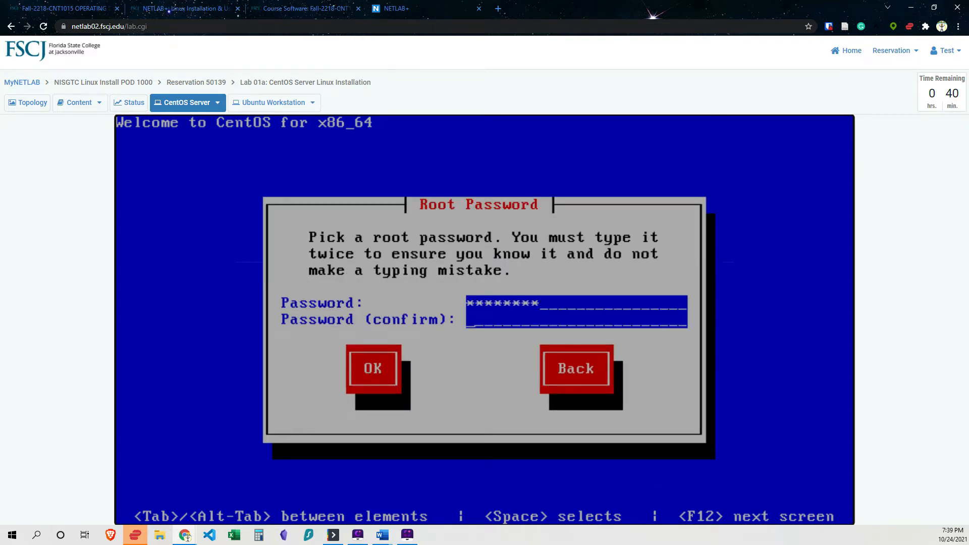
{"action": "type", "text": "********"}
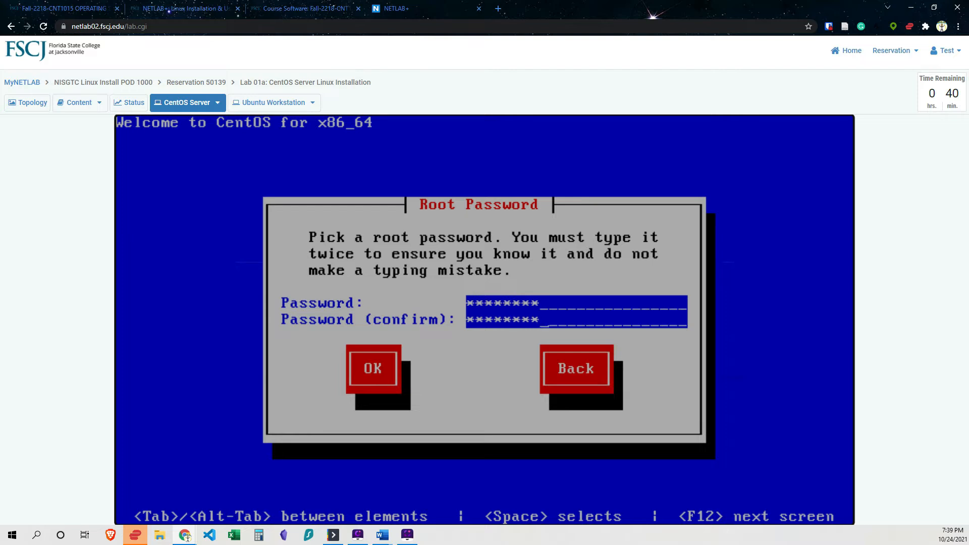
{"action": "key", "text": "Tab"}
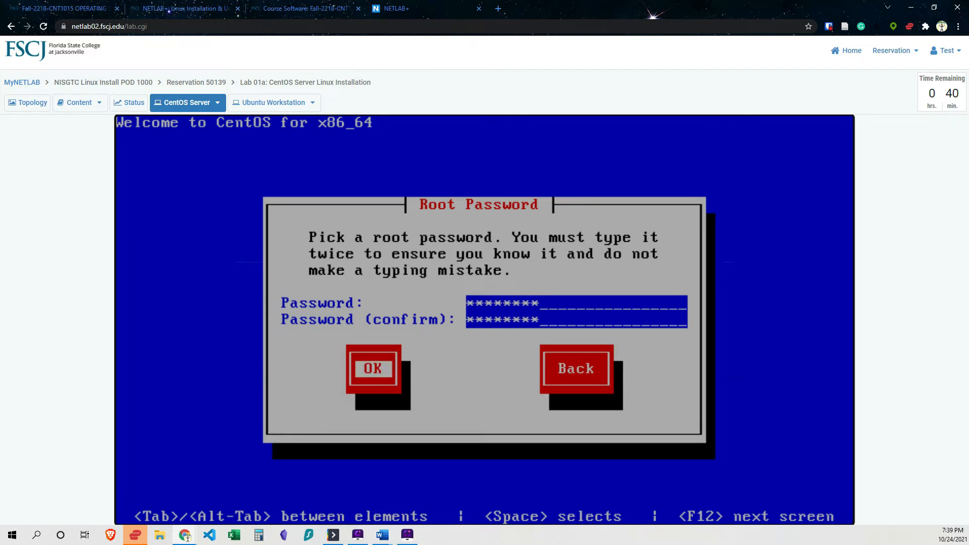
{"action": "key", "text": "Return"}
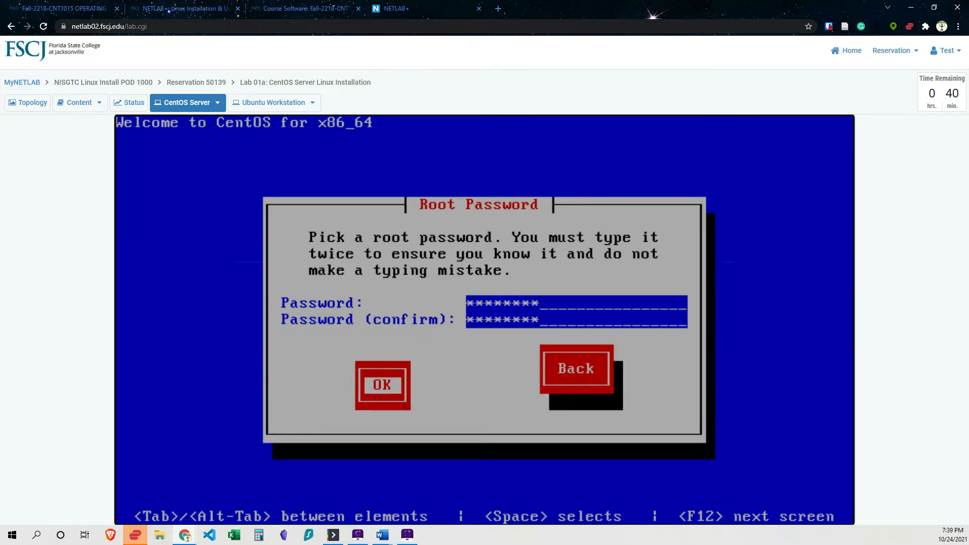
{"action": "key", "text": "Tab"}
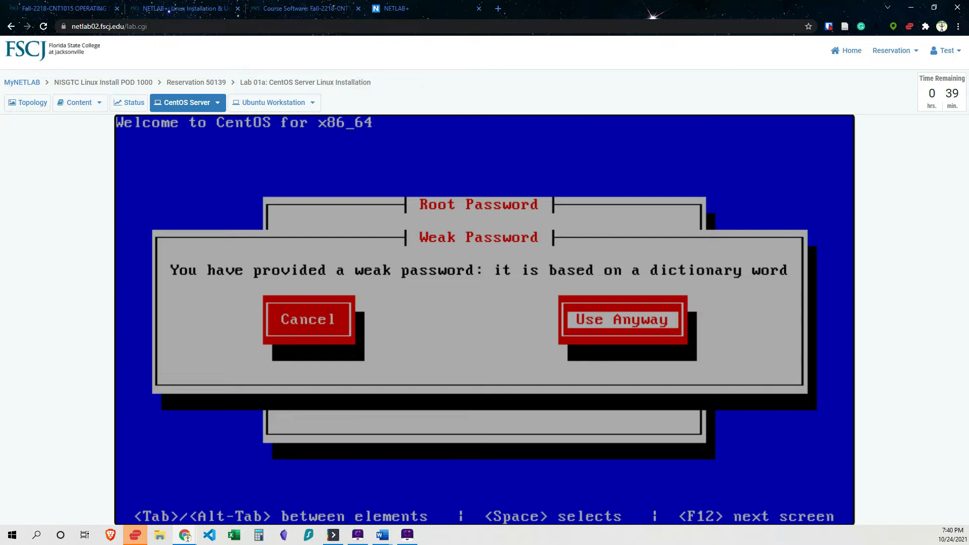
{"action": "key", "text": "Return"}
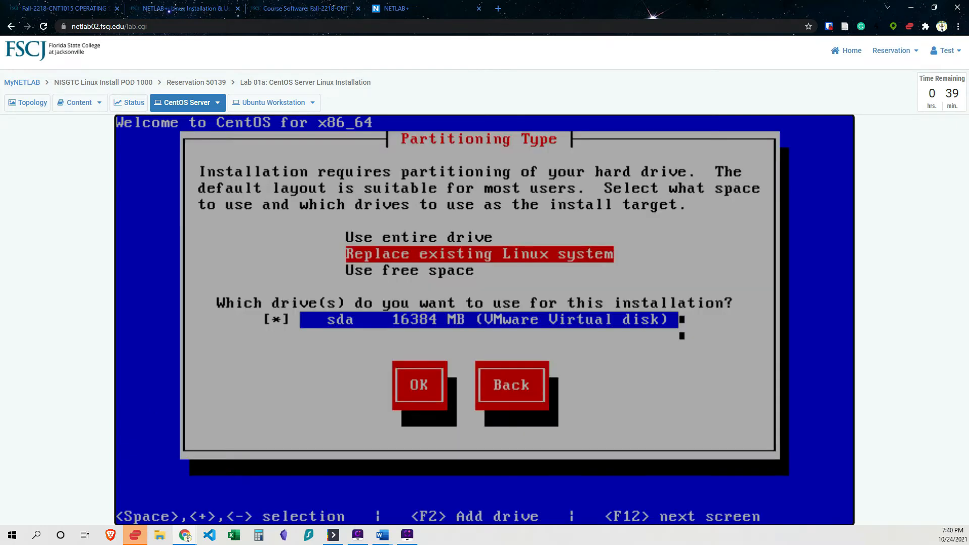
Choose to use the entire sda drive for partitioning, checking the manual, and write the changes to disk.
{"action": "key", "text": "Up"}
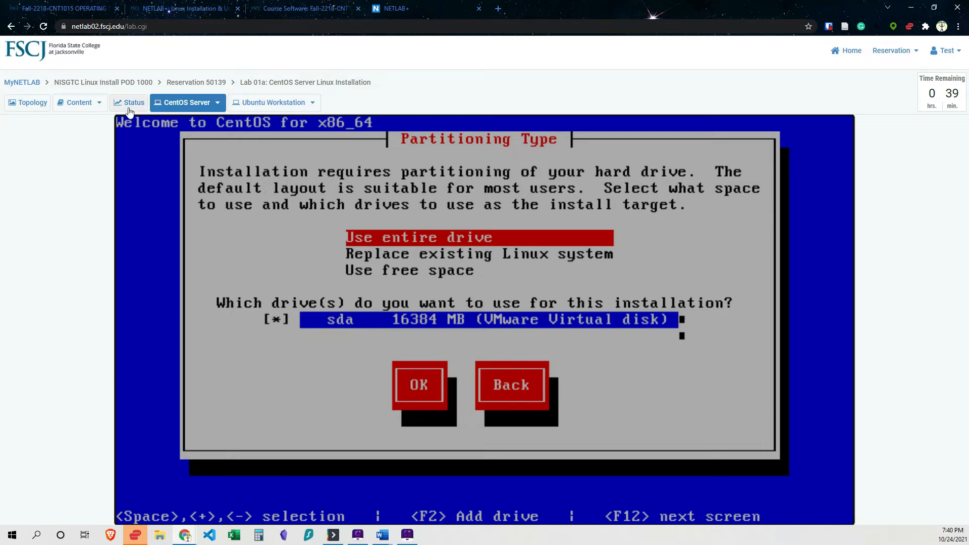
{"action": "left_click", "coordinate": [72, 105]}
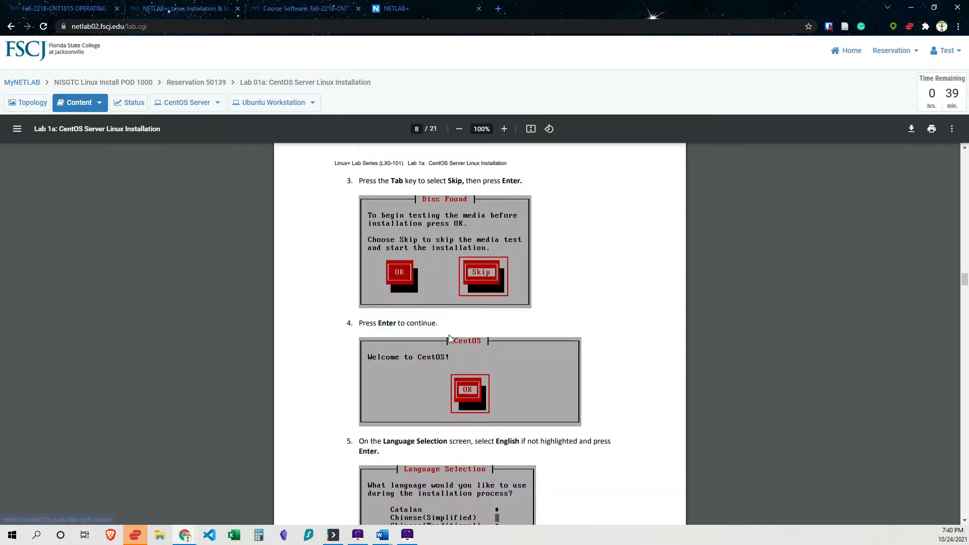
{"action": "scroll", "coordinate": [449, 335], "scroll_direction": "down", "scroll_amount": 10}
{"action": "scroll", "coordinate": [451, 338], "scroll_direction": "down", "scroll_amount": 10}
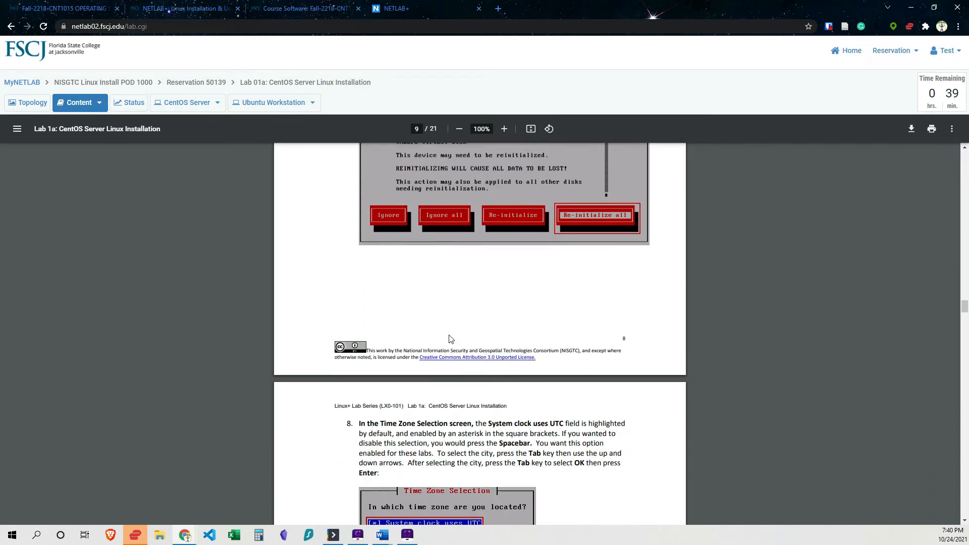
{"action": "scroll", "coordinate": [450, 338], "scroll_direction": "down", "scroll_amount": 10}
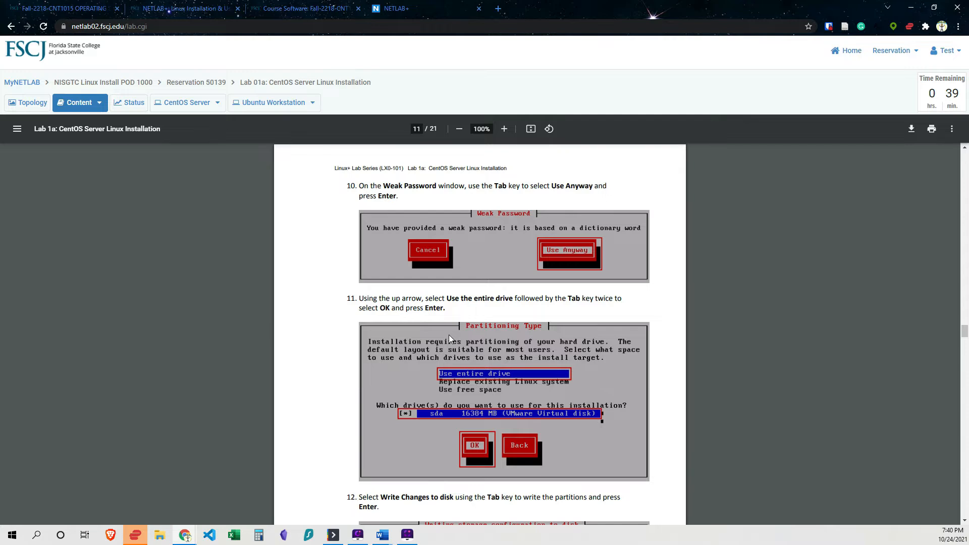
{"action": "scroll", "coordinate": [449, 335], "scroll_direction": "down", "scroll_amount": 3}
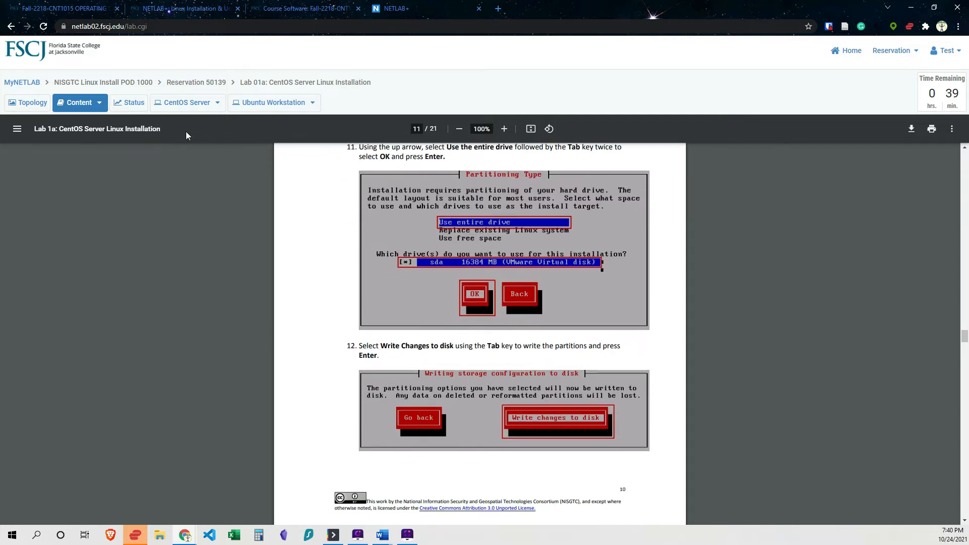
{"action": "left_click", "coordinate": [185, 105]}
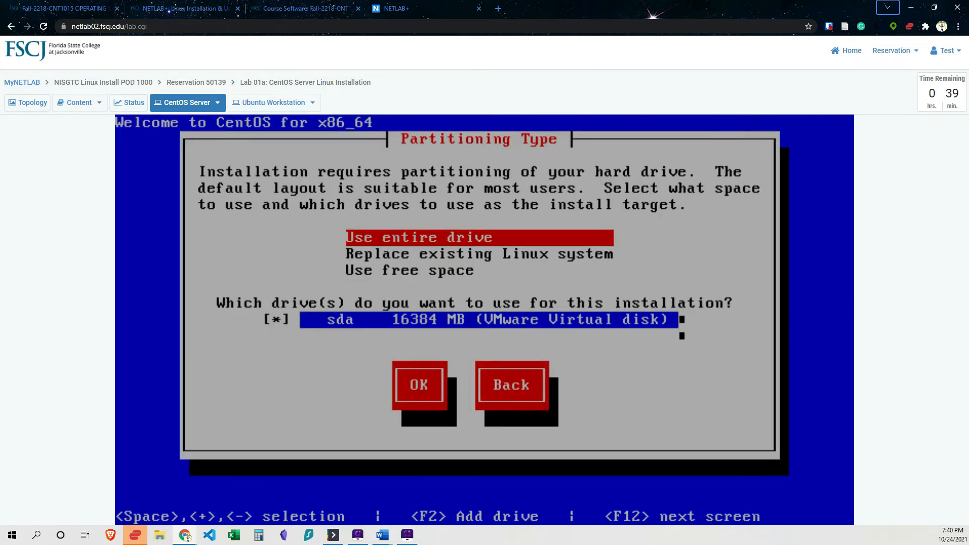
{"action": "key", "text": "Tab"}
{"action": "key", "text": "Tab"}
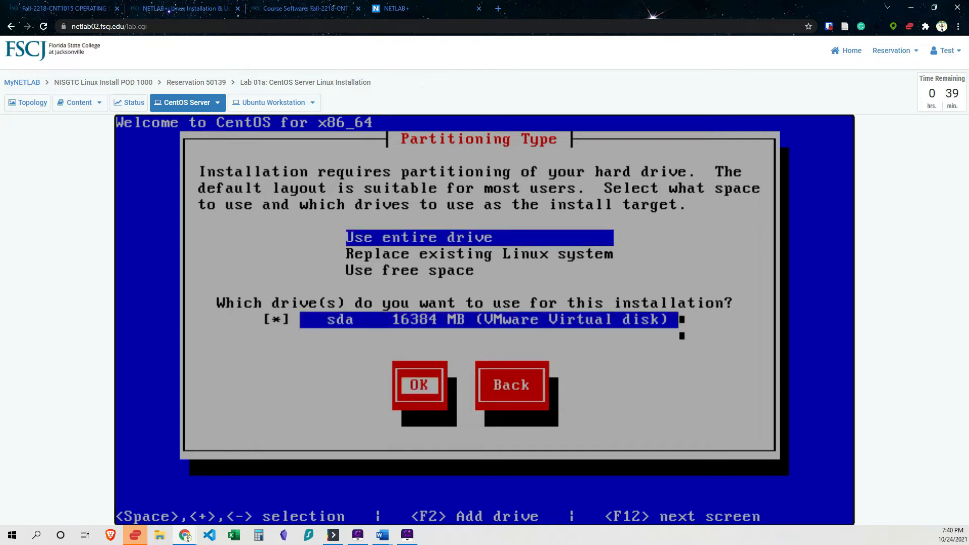
{"action": "key", "text": "Return"}
{"action": "key", "text": "Tab"}
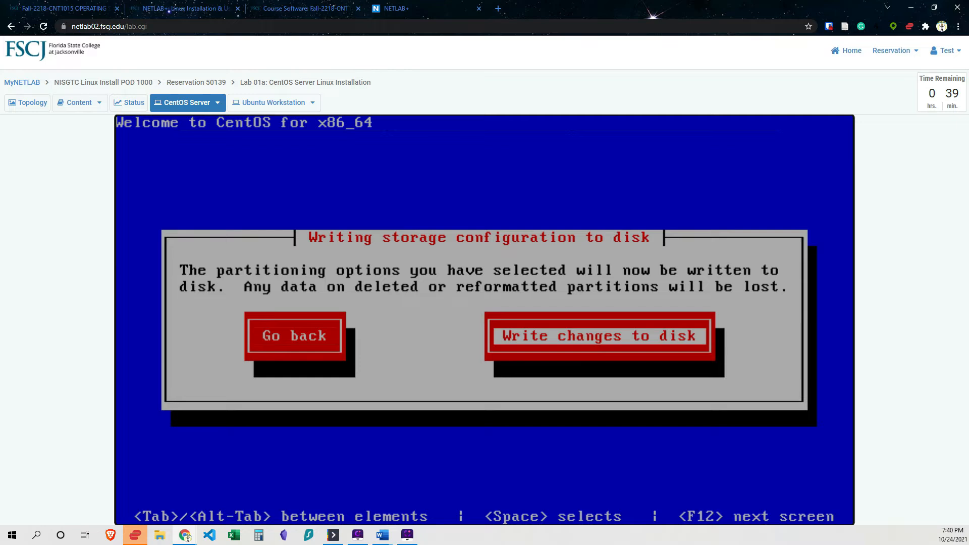
{"action": "key", "text": "Return"}
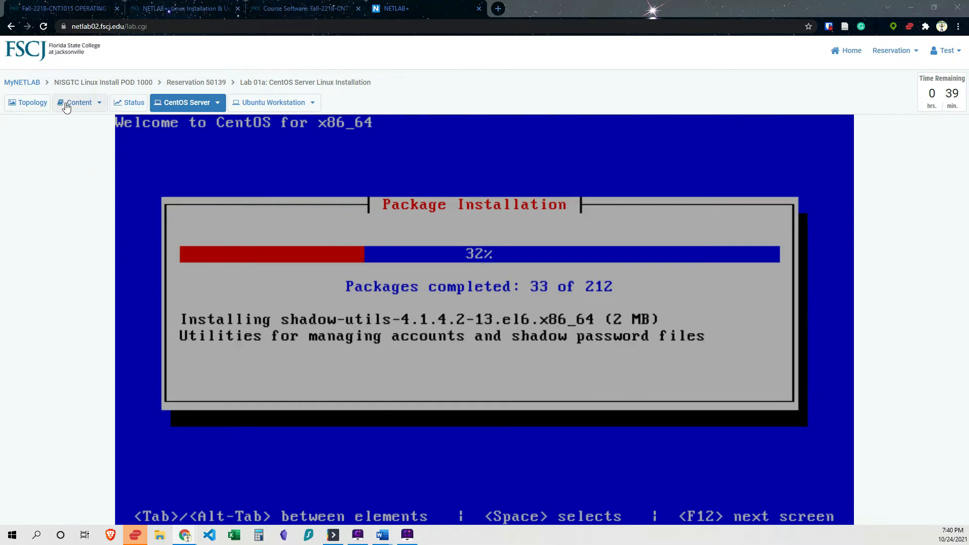
Browse the pod's Topology, Content and device console views while the packages install.
{"action": "left_click", "coordinate": [29, 108]}
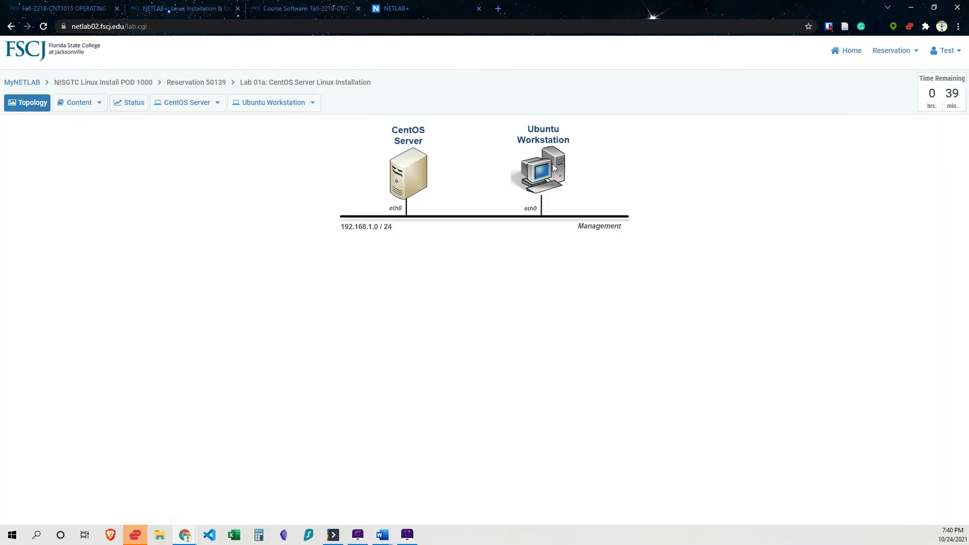
{"action": "left_click", "coordinate": [217, 103]}
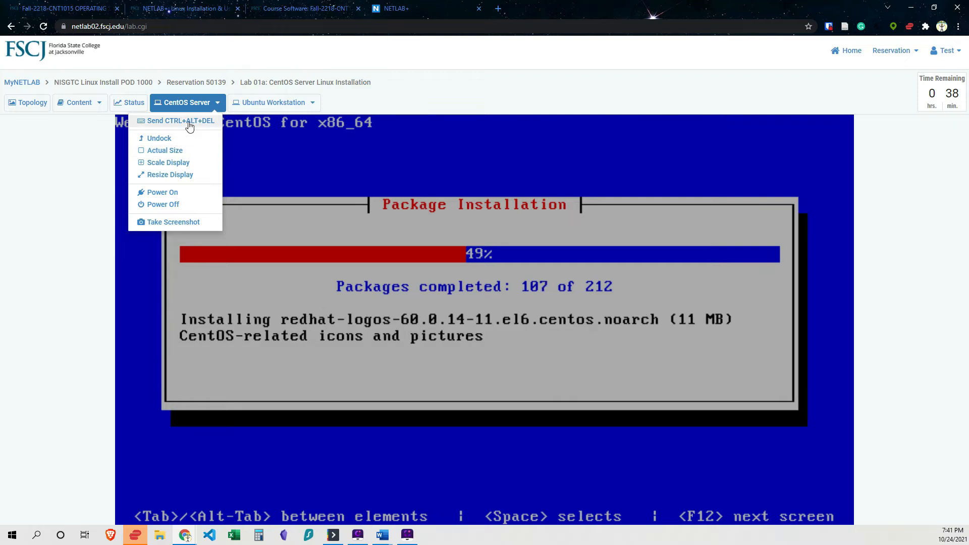
{"action": "left_click", "coordinate": [346, 97]}
{"action": "left_click", "coordinate": [314, 103]}
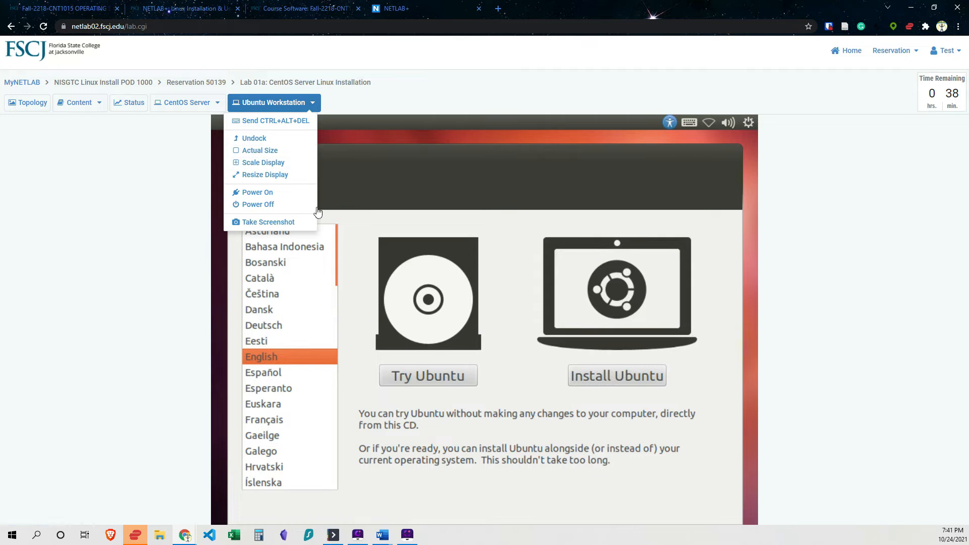
{"action": "left_click", "coordinate": [374, 106]}
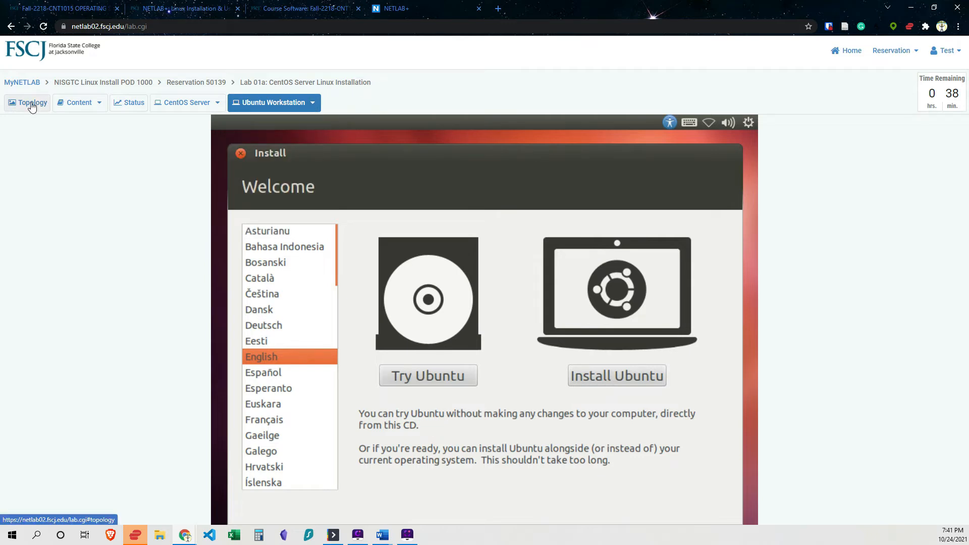
{"action": "left_click", "coordinate": [31, 104]}
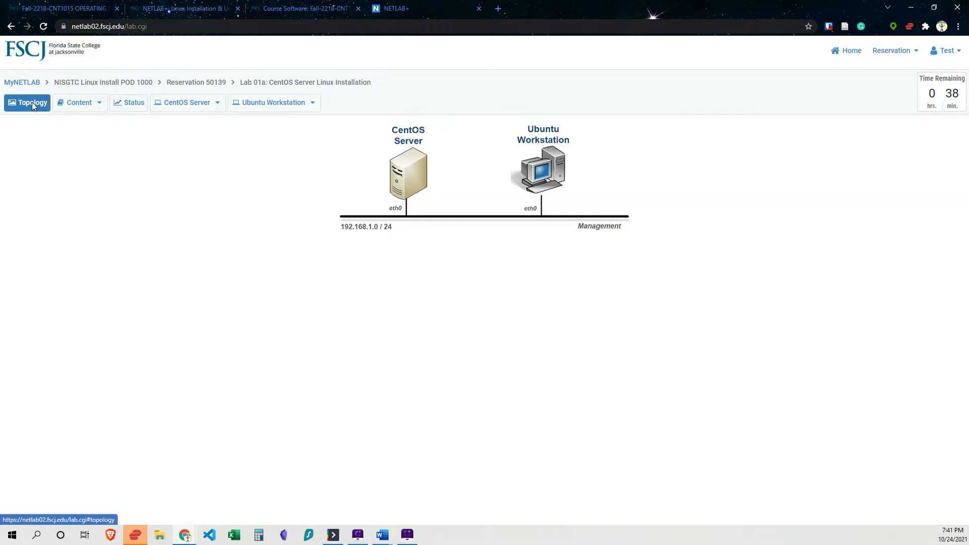
{"action": "left_click", "coordinate": [81, 105]}
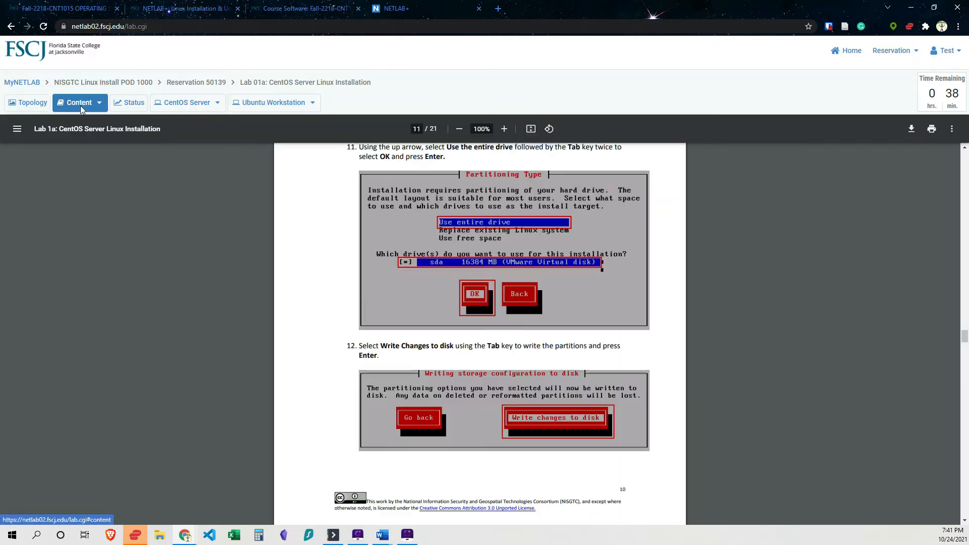
{"action": "left_click", "coordinate": [171, 108]}
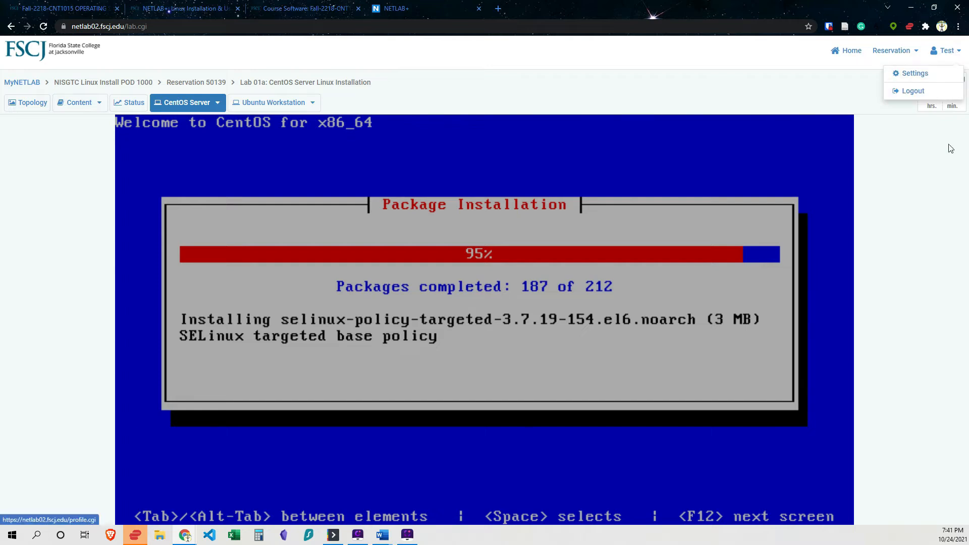
Maximize the lab manual window and review its instructions for logging in after installation.
{"action": "mouse_move", "coordinate": [918, 54]}
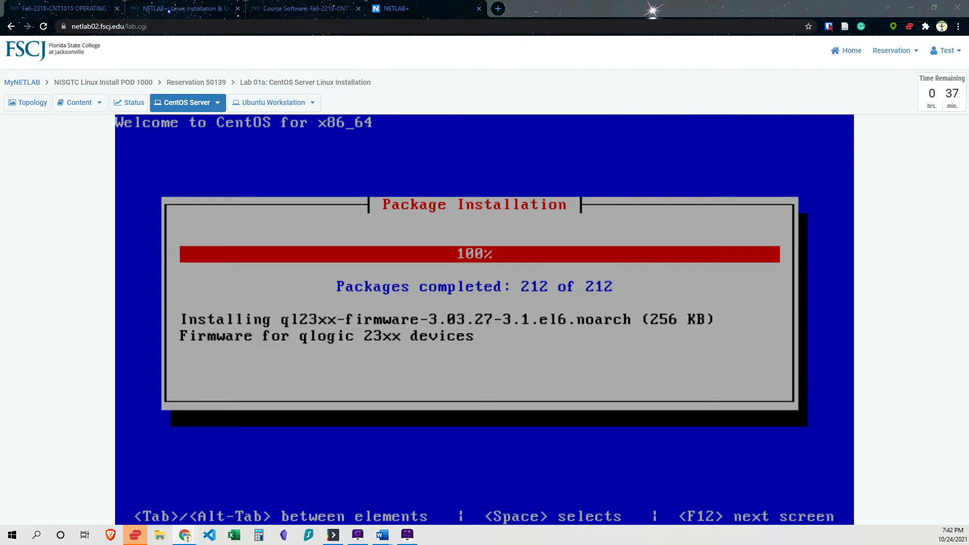
{"action": "left_click_drag", "start_coordinate": [0, 124], "coordinate": [556, 124]}
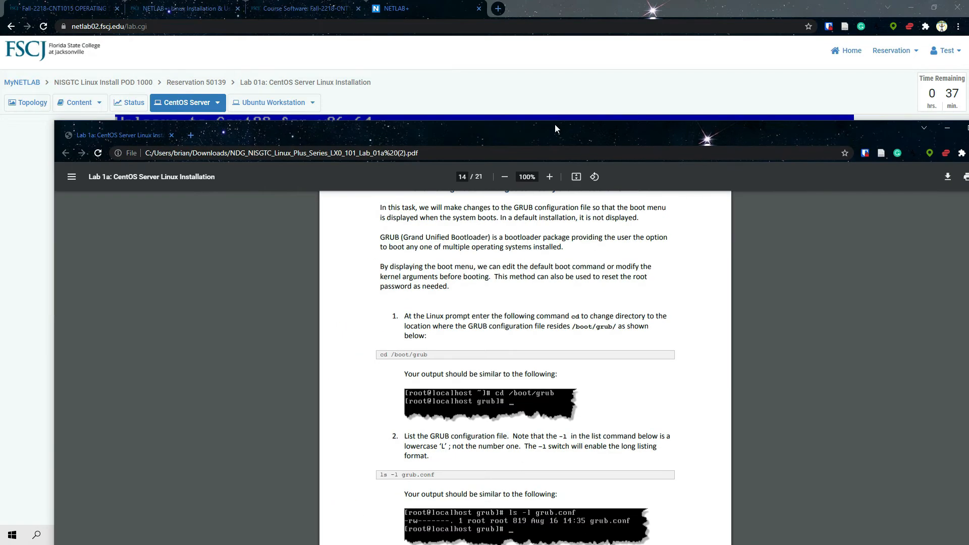
{"action": "double_click", "coordinate": [555, 123]}
{"action": "scroll", "coordinate": [482, 403], "scroll_direction": "up", "scroll_amount": 5}
{"action": "scroll", "coordinate": [455, 391], "scroll_direction": "up", "scroll_amount": 10}
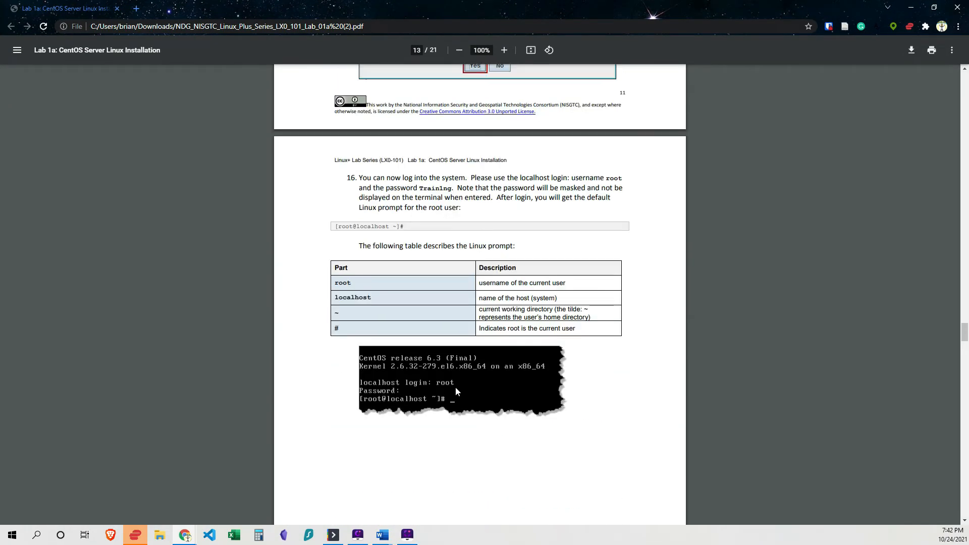
{"action": "scroll", "coordinate": [441, 341], "scroll_direction": "up", "scroll_amount": 5}
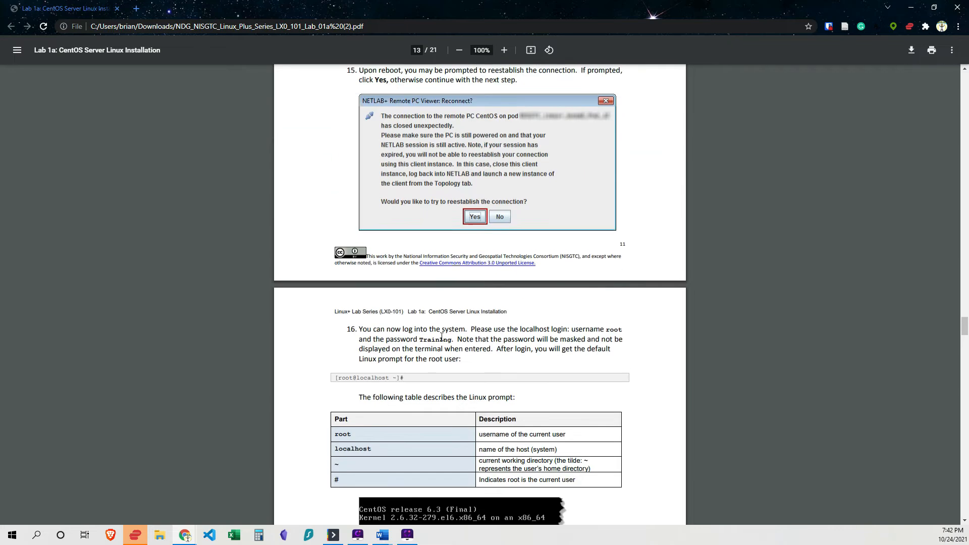
{"action": "scroll", "coordinate": [451, 370], "scroll_direction": "down", "scroll_amount": 3}
{"action": "scroll", "coordinate": [361, 188], "scroll_direction": "down", "scroll_amount": 4}
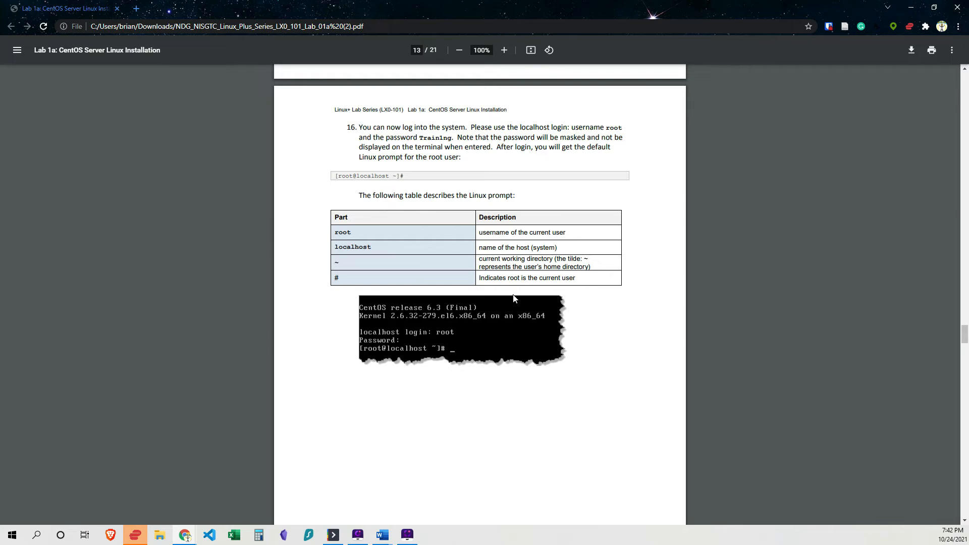
{"action": "scroll", "coordinate": [551, 357], "scroll_direction": "down", "scroll_amount": 2}
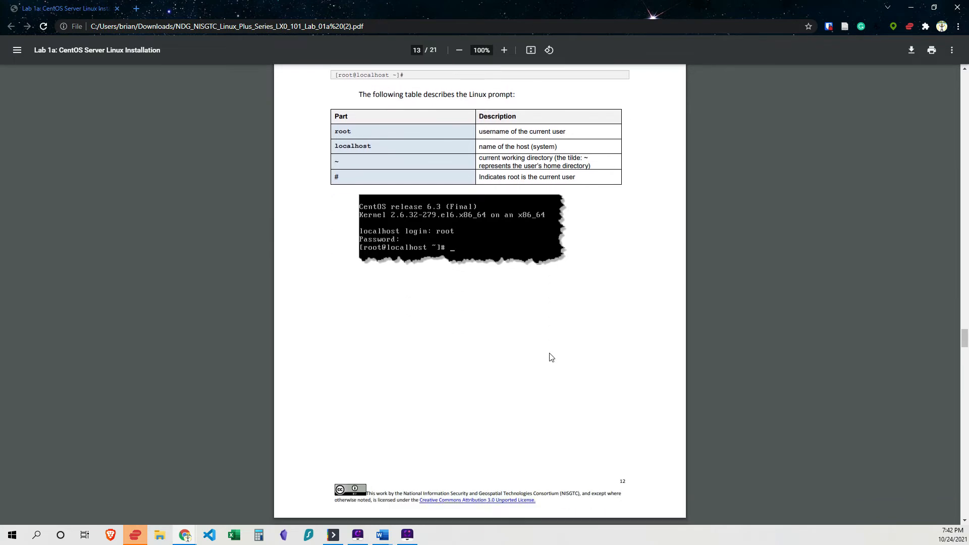
{"action": "scroll", "coordinate": [552, 357], "scroll_direction": "down", "scroll_amount": 2}
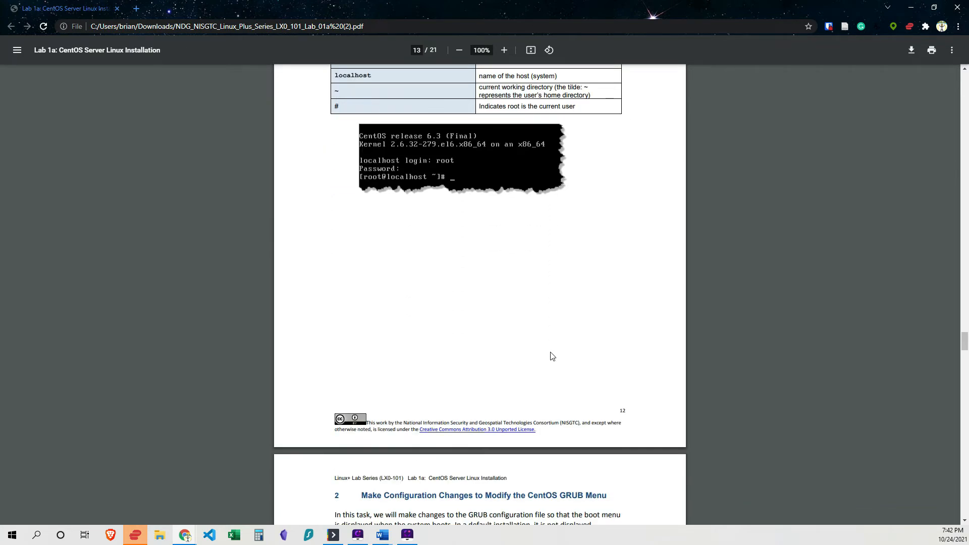
Read the lab manual's instructions for the GRUB configuration task.
{"action": "scroll", "coordinate": [464, 279], "scroll_direction": "down", "scroll_amount": 6}
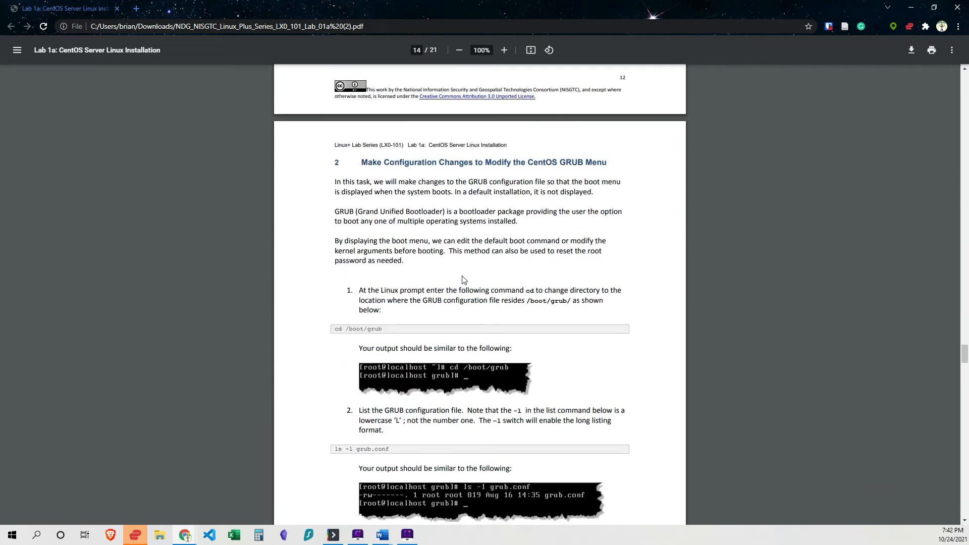
{"action": "scroll", "coordinate": [464, 280], "scroll_direction": "down", "scroll_amount": 1}
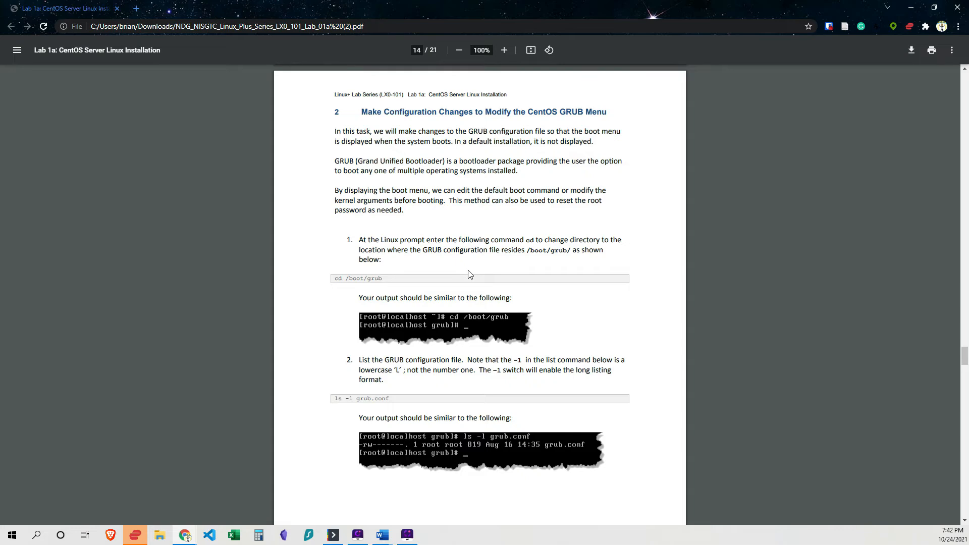
{"action": "scroll", "coordinate": [469, 275], "scroll_direction": "down", "scroll_amount": 1}
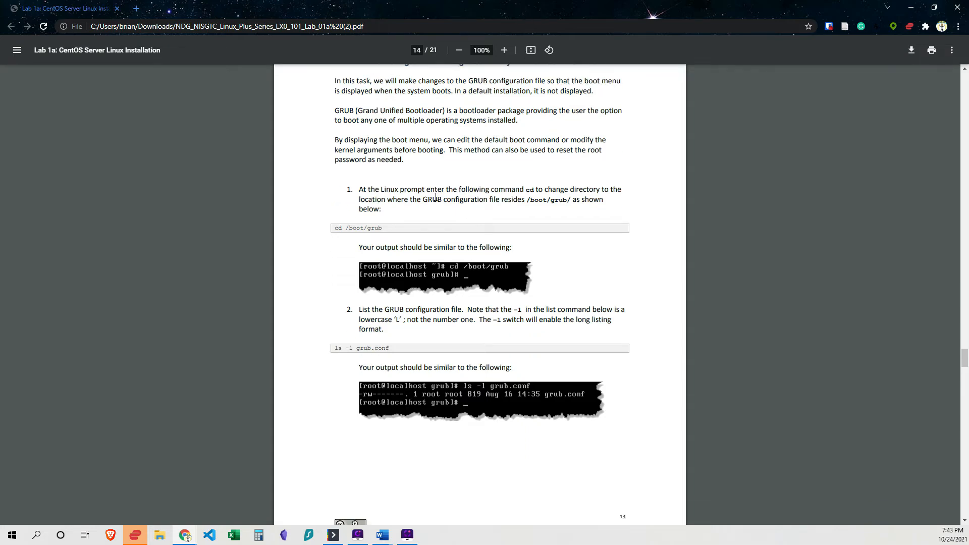
{"action": "scroll", "coordinate": [495, 202], "scroll_direction": "up", "scroll_amount": 3}
{"action": "scroll", "coordinate": [505, 173], "scroll_direction": "down", "scroll_amount": 2}
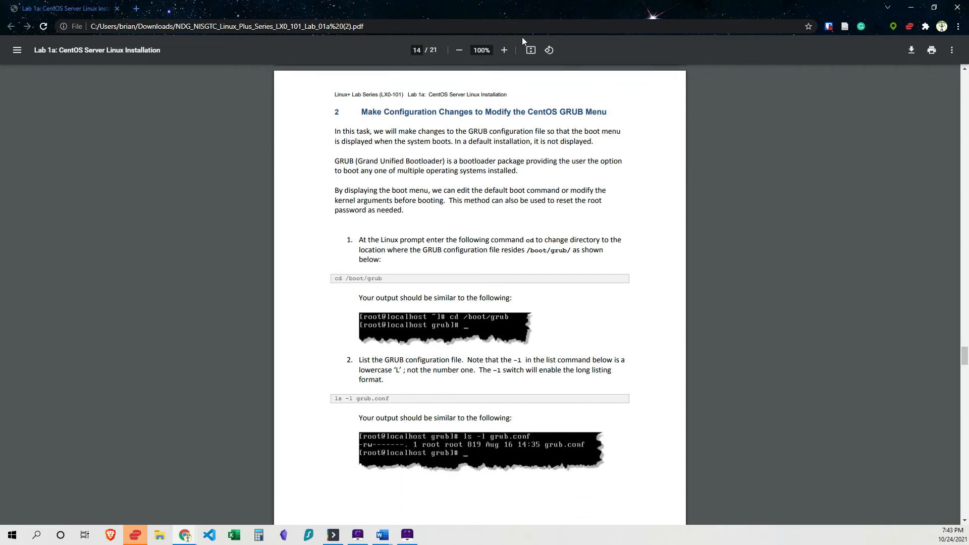
Return to the CentOS Server console and reboot the freshly installed system.
{"action": "left_click_drag", "start_coordinate": [532, 13], "coordinate": [532, 0]}
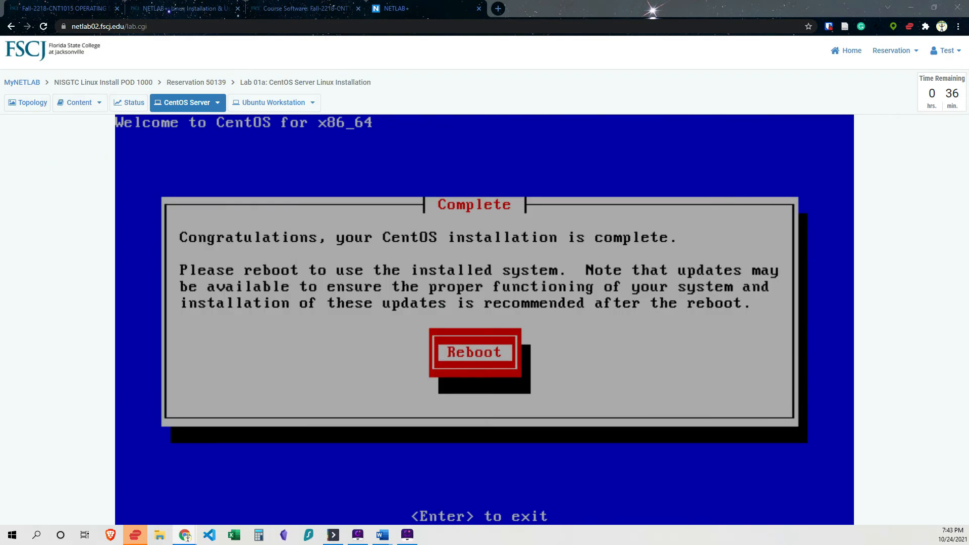
{"action": "key", "text": "Return"}
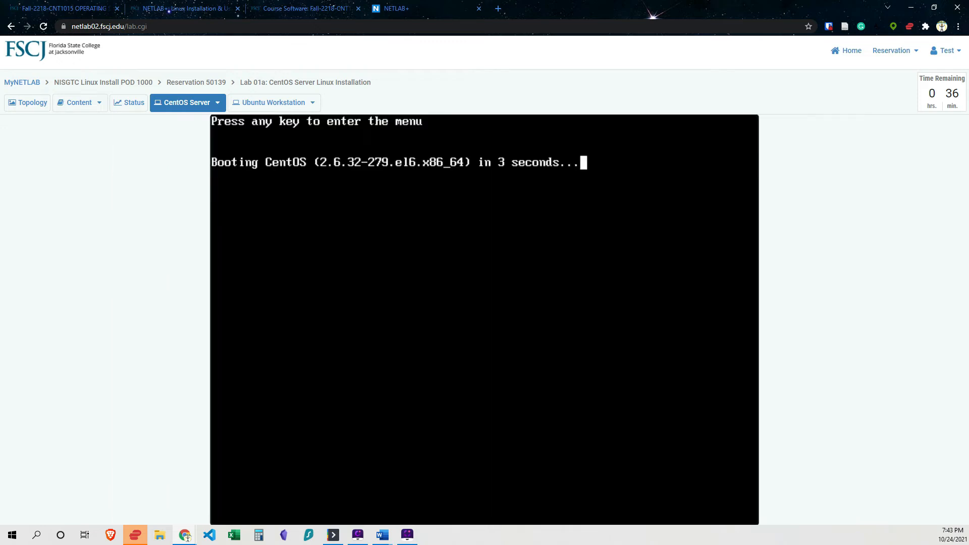
Open the lab content and review the manual's login and GRUB directory steps.
{"action": "left_click", "coordinate": [76, 107]}
{"action": "scroll", "coordinate": [302, 349], "scroll_direction": "down", "scroll_amount": 14}
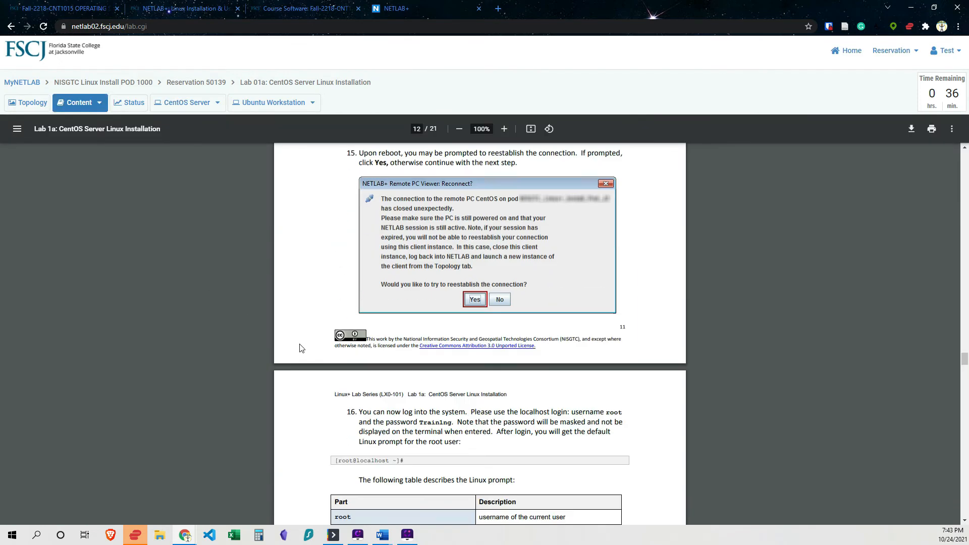
{"action": "scroll", "coordinate": [301, 349], "scroll_direction": "down", "scroll_amount": 5}
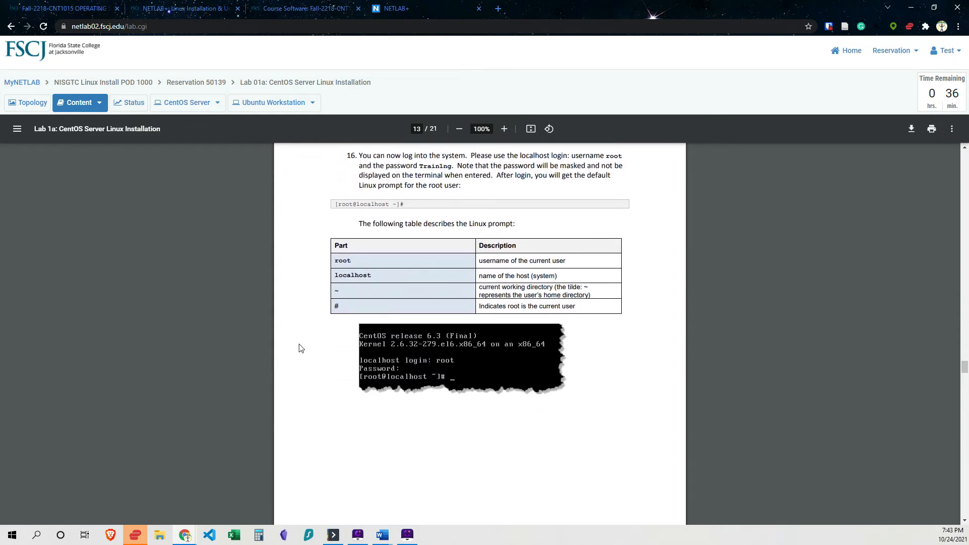
{"action": "scroll", "coordinate": [301, 348], "scroll_direction": "down", "scroll_amount": 9}
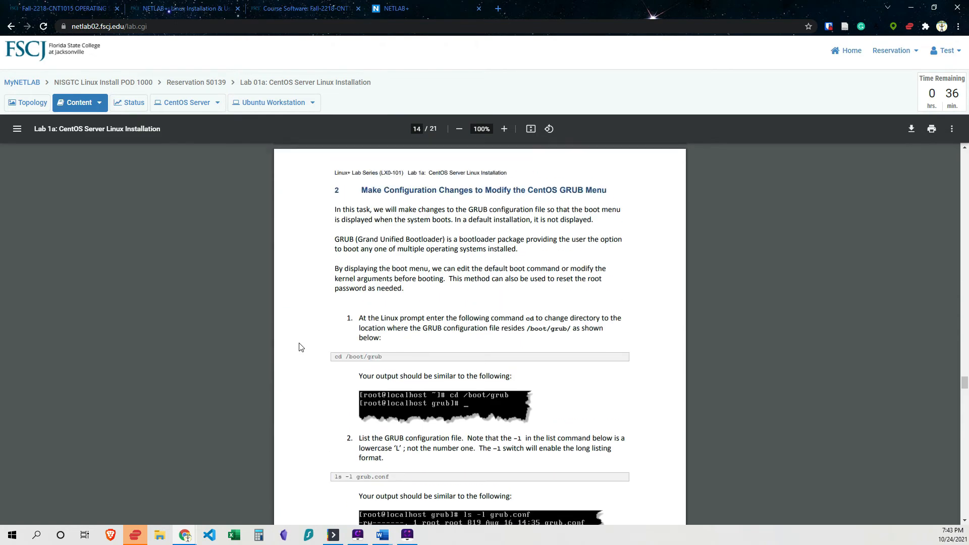
{"action": "scroll", "coordinate": [300, 346], "scroll_direction": "up", "scroll_amount": 7}
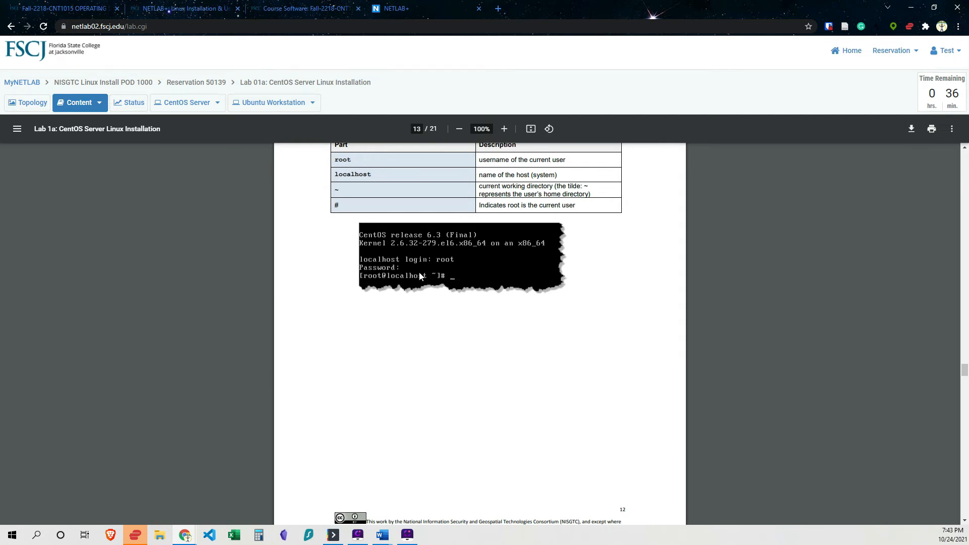
{"action": "scroll", "coordinate": [403, 318], "scroll_direction": "down", "scroll_amount": 7}
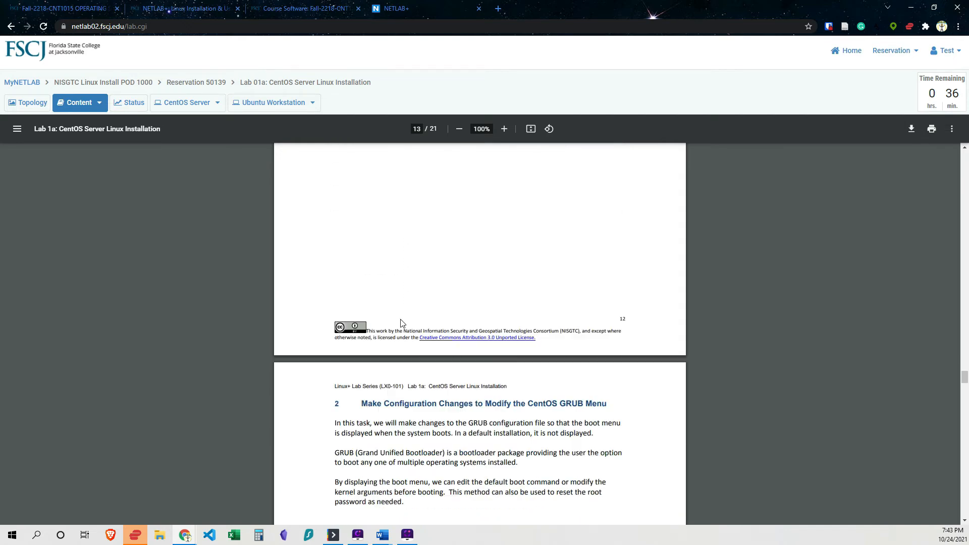
{"action": "scroll", "coordinate": [402, 323], "scroll_direction": "down", "scroll_amount": 1}
{"action": "scroll", "coordinate": [401, 323], "scroll_direction": "up", "scroll_amount": 1}
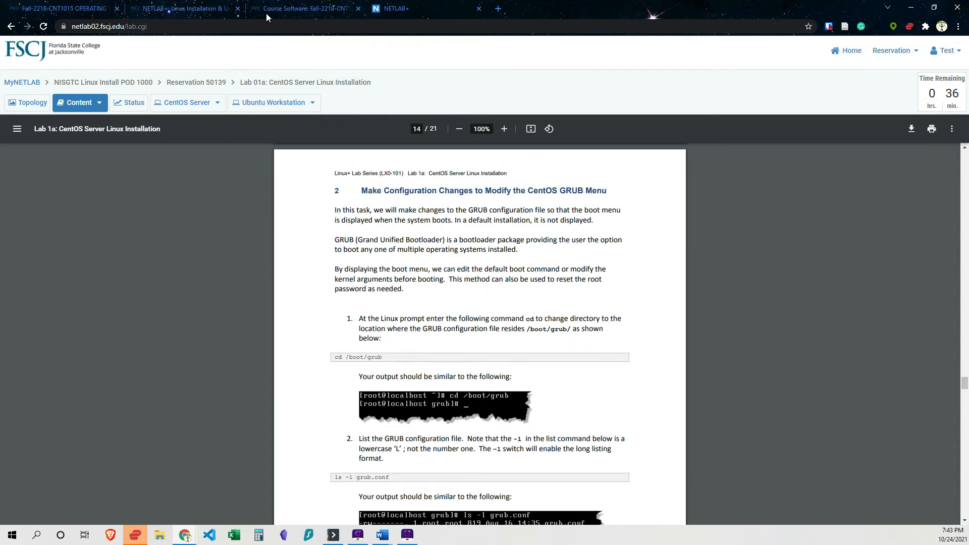
Log in to the CentOS Server console as root with the root password.
{"action": "left_click", "coordinate": [181, 112]}
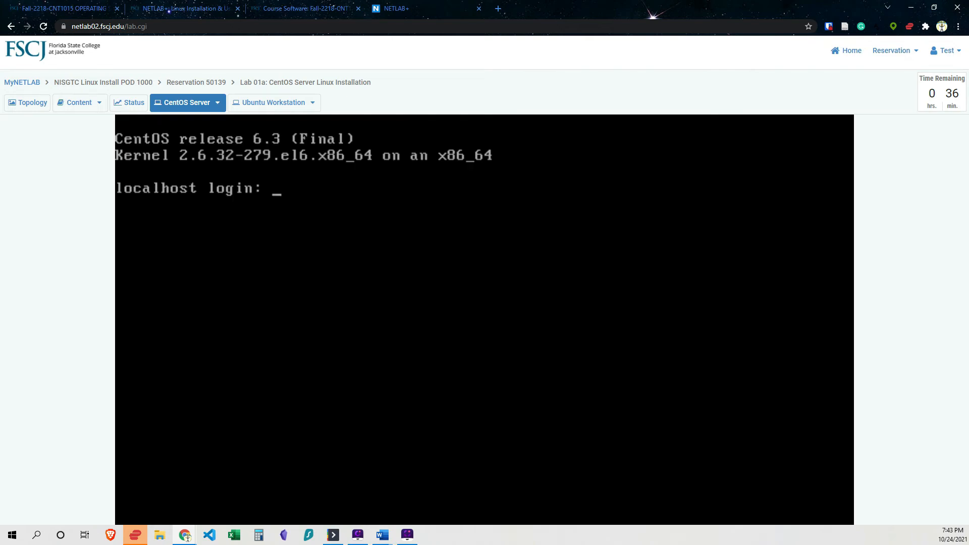
{"action": "type", "text": "root"}
{"action": "key", "text": "Return"}
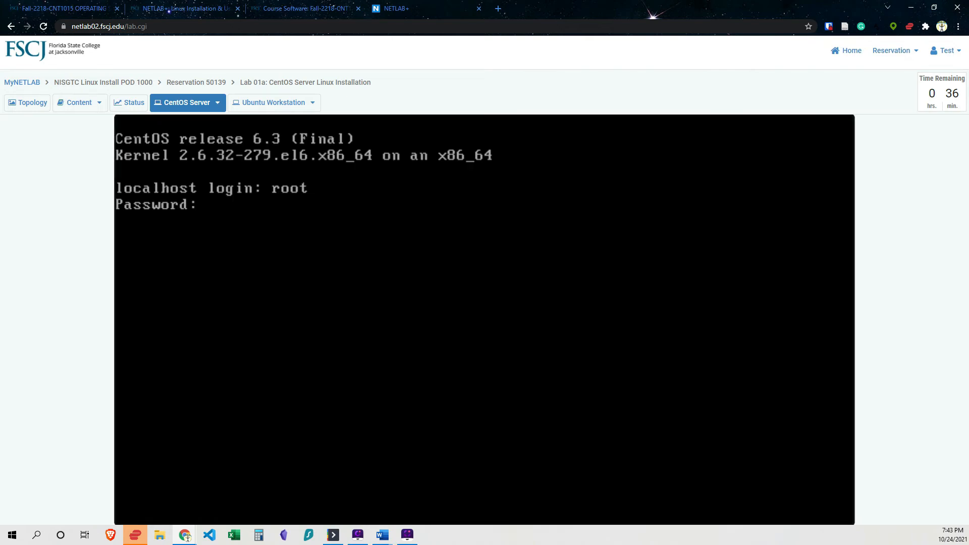
{"action": "key", "text": "Return"}
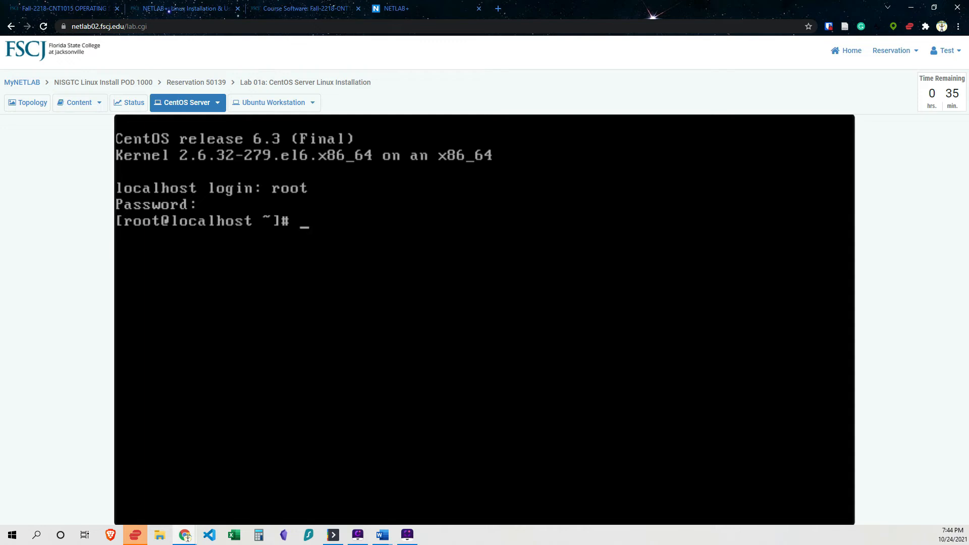
Change to the /boot/grub directory with cd /boot/grub.
{"action": "type", "text": "cd /boot/"}
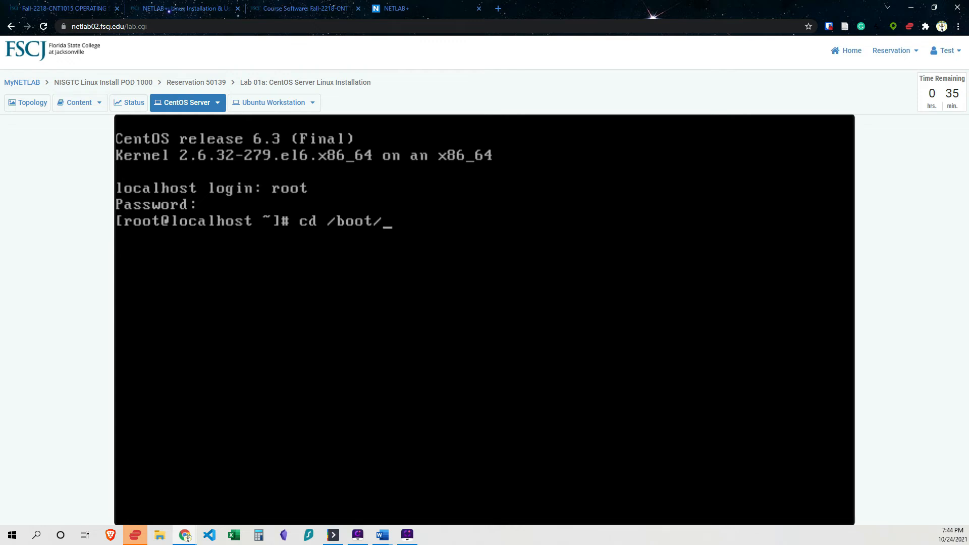
{"action": "type", "text": "grub"}
{"action": "key", "text": "Return"}
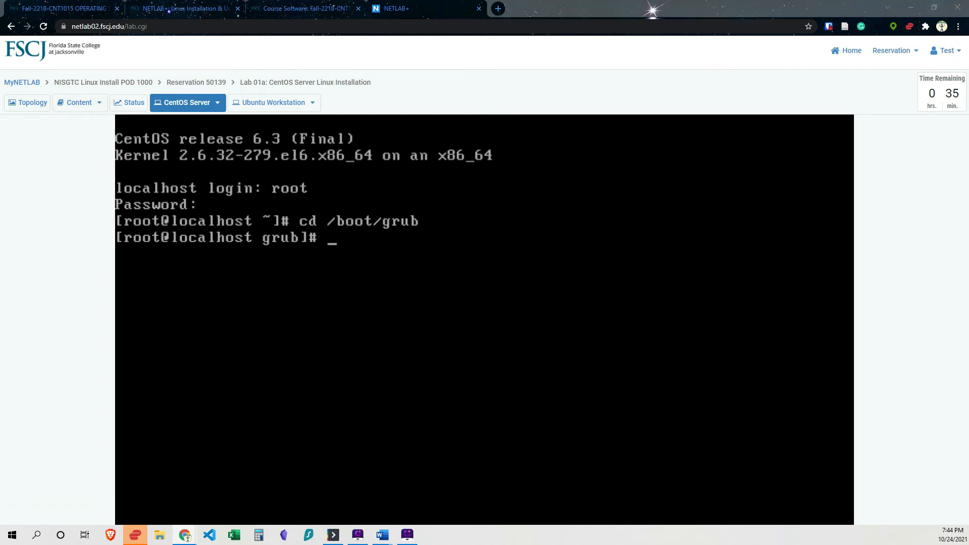
List the GRUB configuration file in long format with ls -l grub.conf.
{"action": "left_click", "coordinate": [484, 319]}
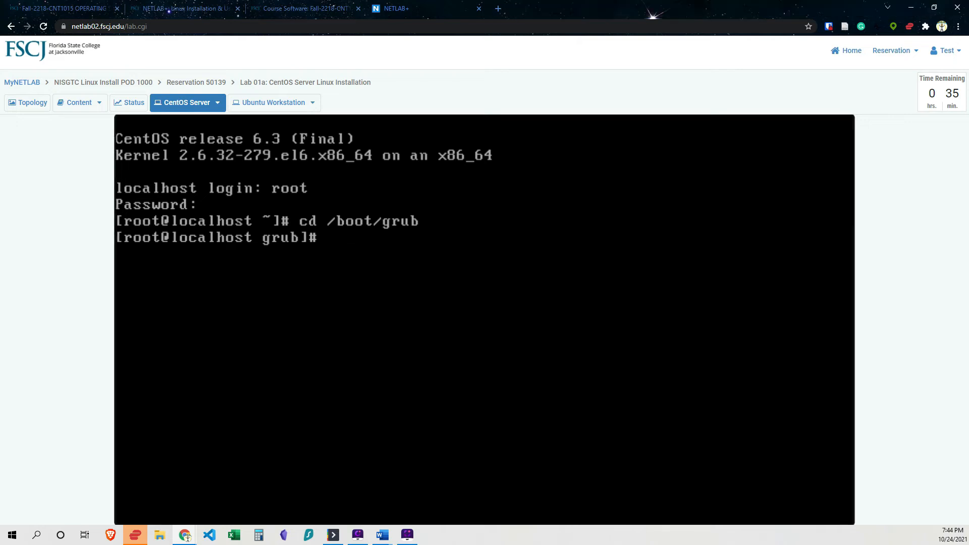
{"action": "type", "text": "ls -l grub.conf"}
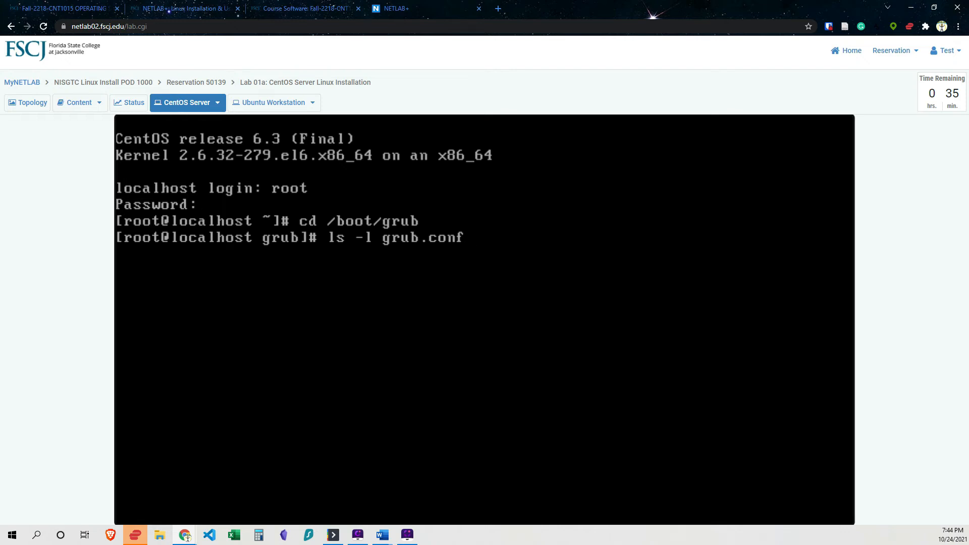
{"action": "key", "text": "Return"}
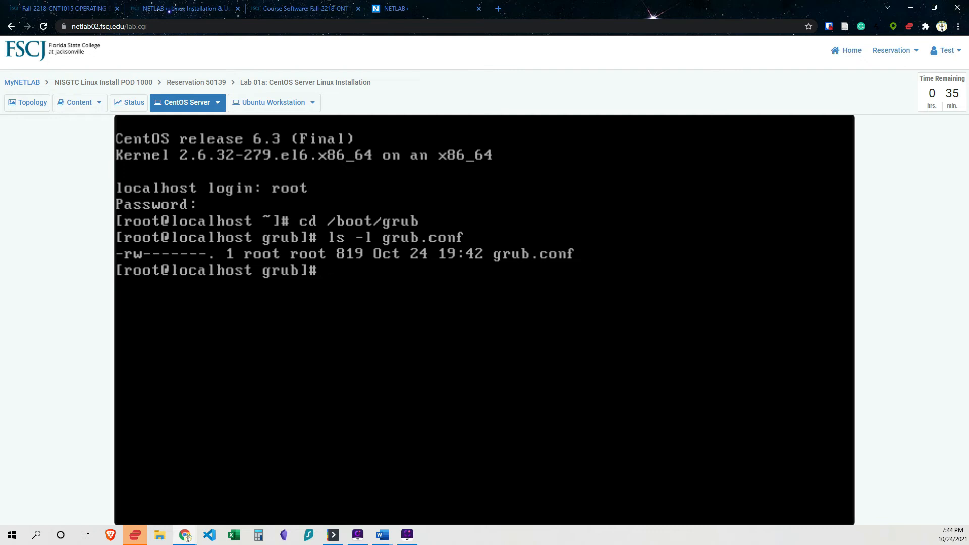
Back up the GRUB configuration with cp -p grub.conf grub.conf.orig.
{"action": "type", "text": "cp -p grub.con"}
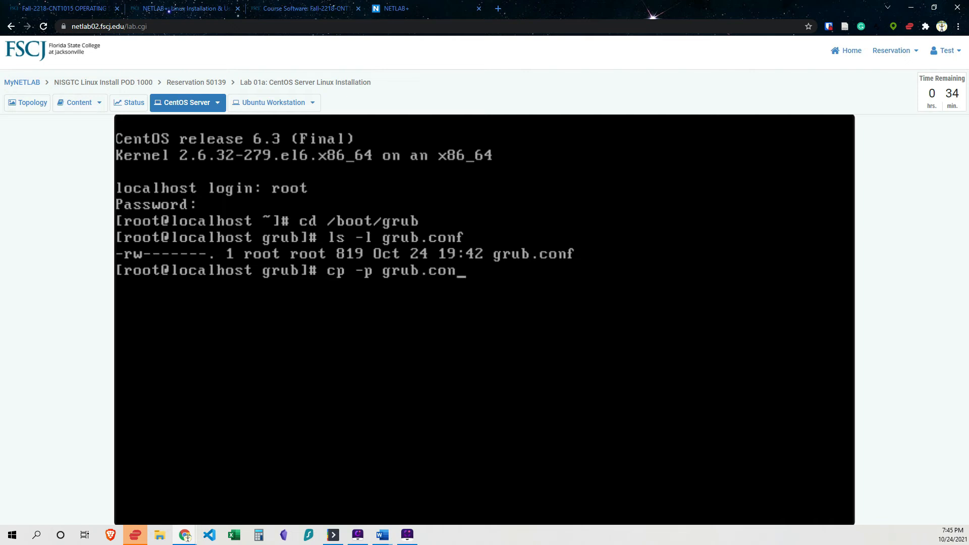
{"action": "type", "text": "fgb"}
{"action": "key", "text": "BackSpace"}
{"action": "key", "text": "BackSpace"}
{"action": "type", "text": "grub.conf.org"}
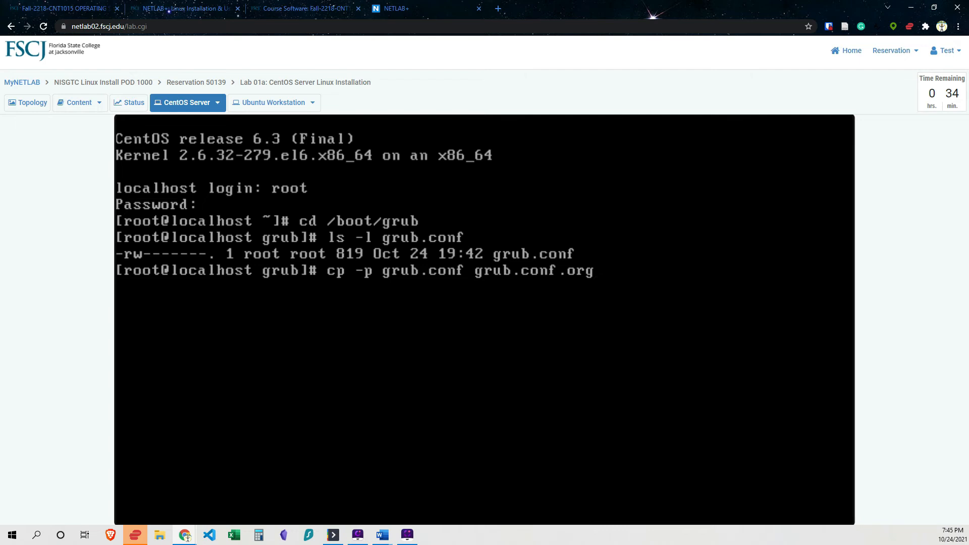
{"action": "key", "text": "BackSpace"}
{"action": "type", "text": "ig"}
{"action": "key", "text": "Return"}
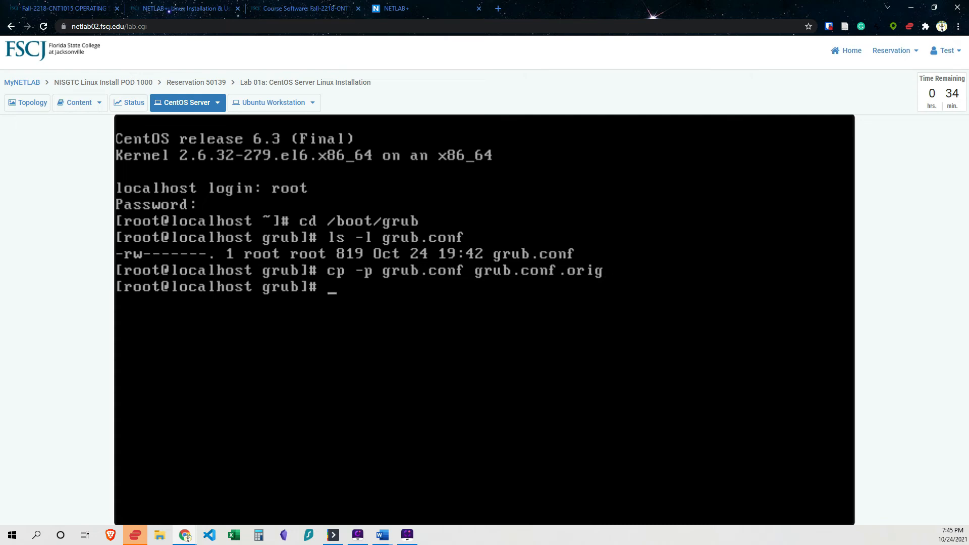
List both GRUB configuration files with ls -l grub.conf*.
{"action": "type", "text": "ls -l grub.conf"}
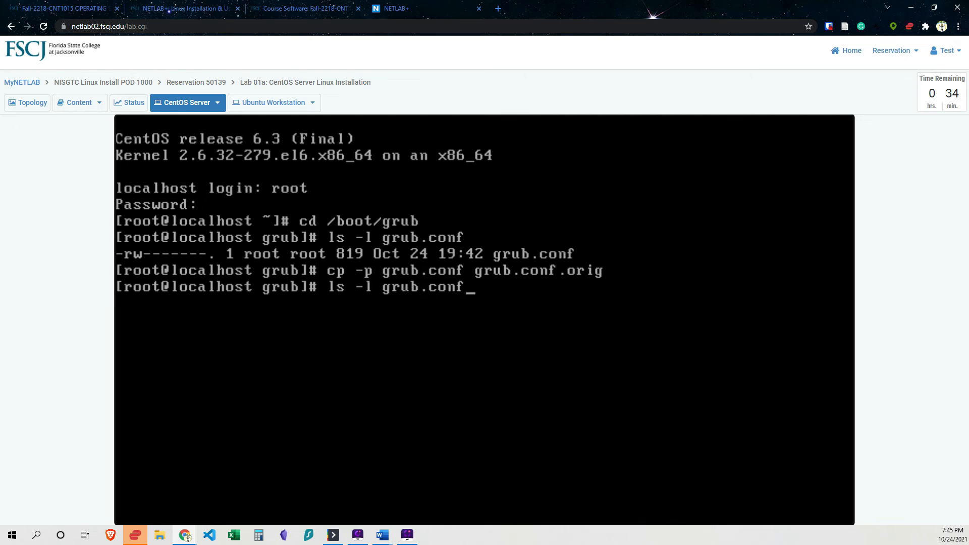
{"action": "type", "text": "*"}
{"action": "key", "text": "Return"}
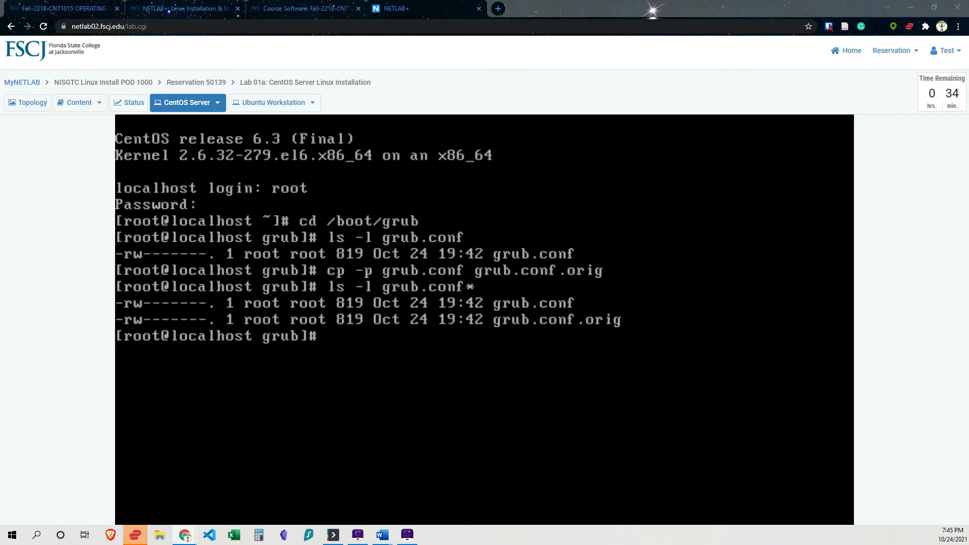
Display the contents of the GRUB configuration with cat grub.conf.
{"action": "key", "text": "alt+Tab"}
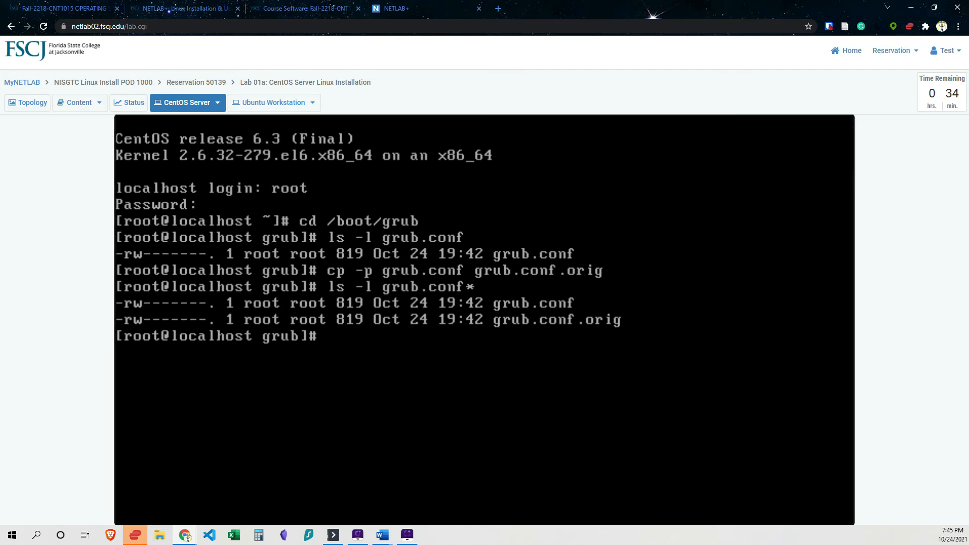
{"action": "type", "text": "cat grub.conf"}
{"action": "key", "text": "Return"}
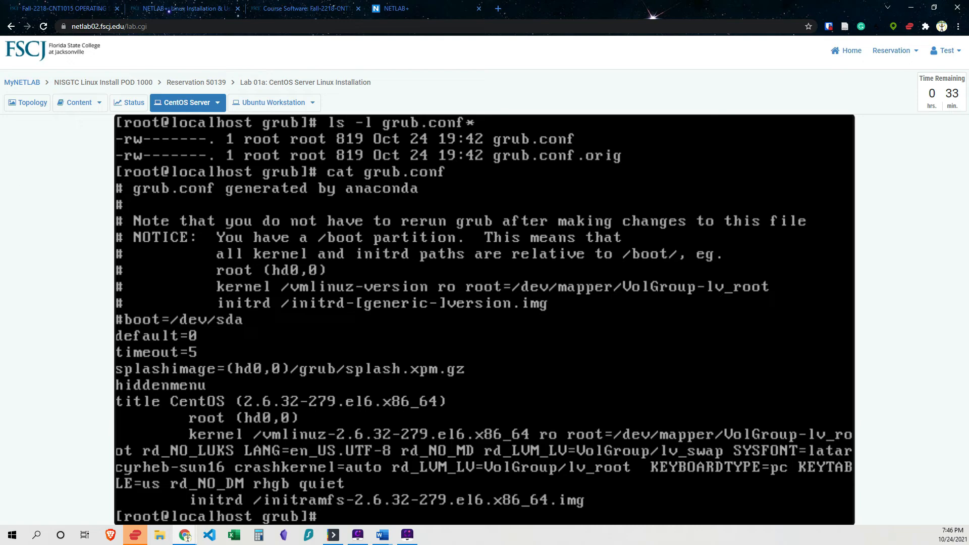
Review the manual's next steps on rebooting and logging back in.
{"action": "left_click", "coordinate": [80, 102]}
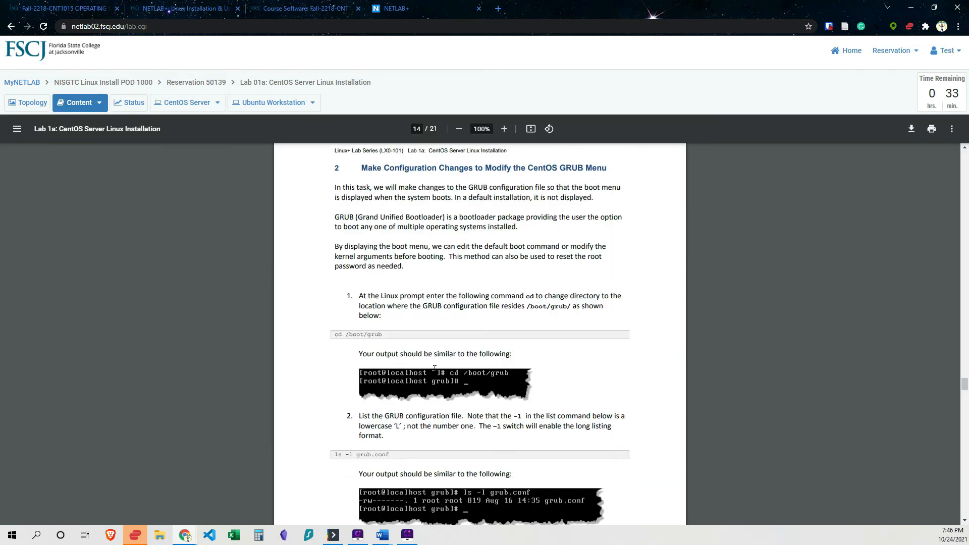
{"action": "scroll", "coordinate": [435, 369], "scroll_direction": "down", "scroll_amount": 10}
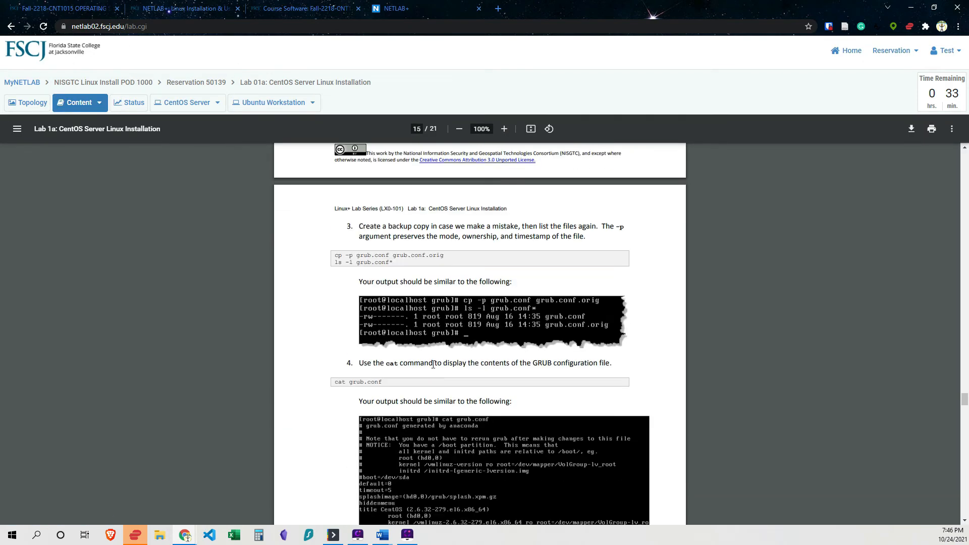
{"action": "scroll", "coordinate": [435, 369], "scroll_direction": "down", "scroll_amount": 3}
{"action": "scroll", "coordinate": [433, 364], "scroll_direction": "down", "scroll_amount": 7}
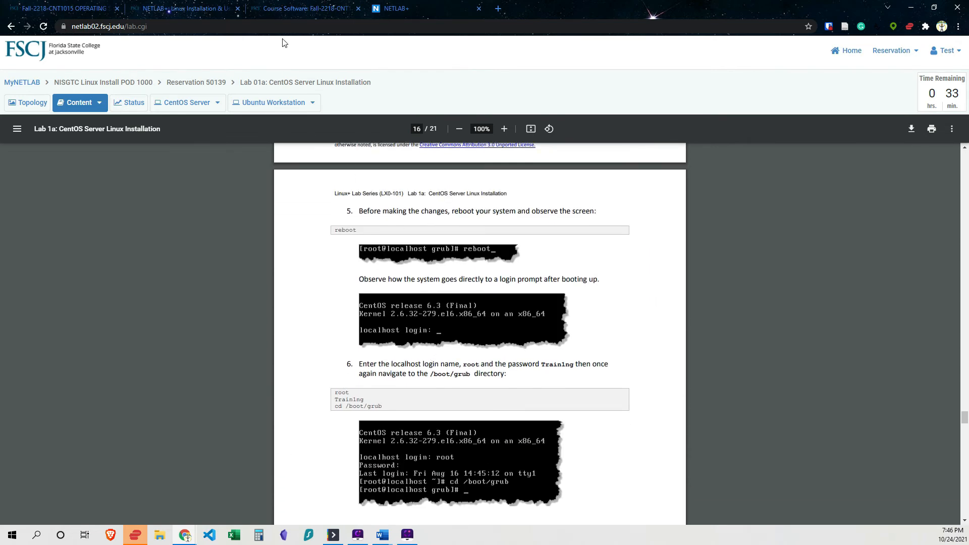
Return to the server console and reboot the system with the reboot command.
{"action": "left_click", "coordinate": [182, 102]}
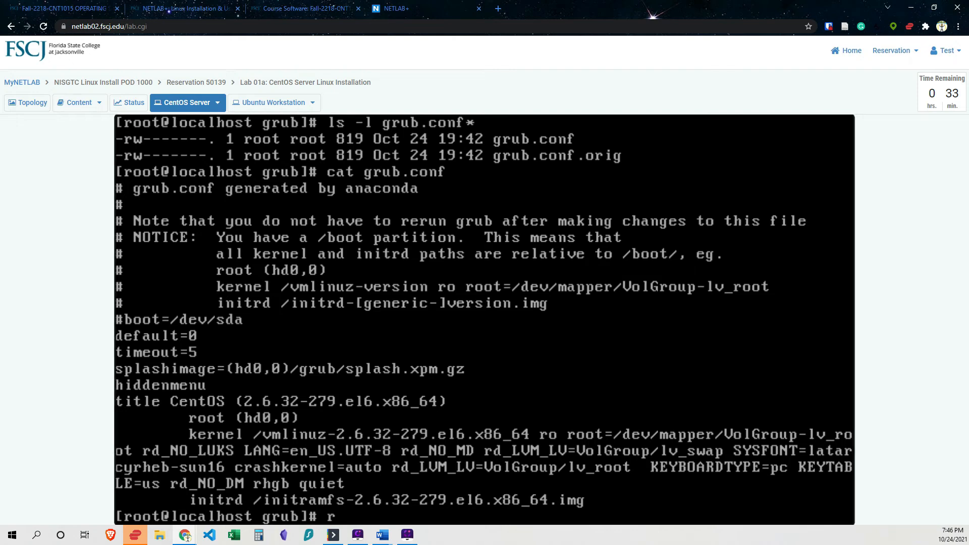
{"action": "type", "text": "reboot"}
{"action": "key", "text": "Return"}
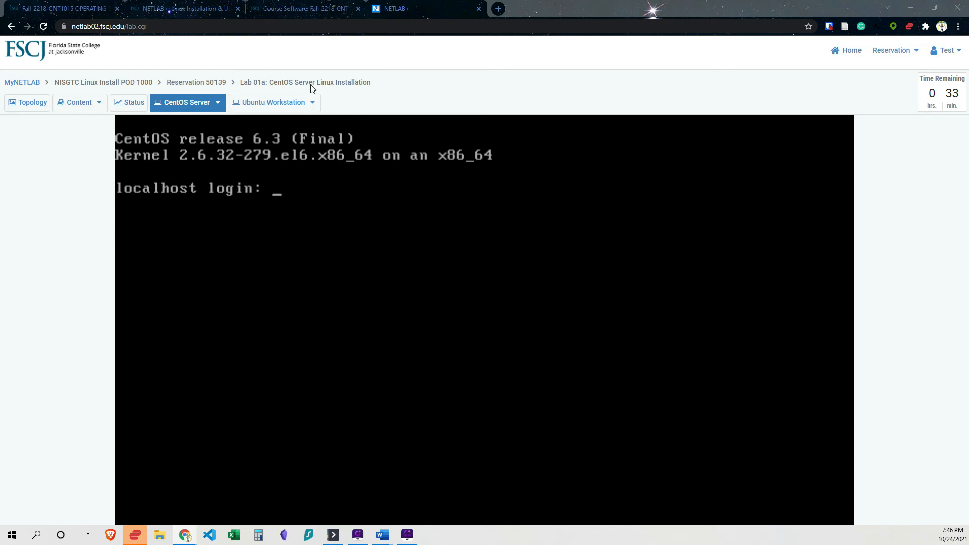
Log back in to the server as root with the root password.
{"action": "type", "text": "root"}
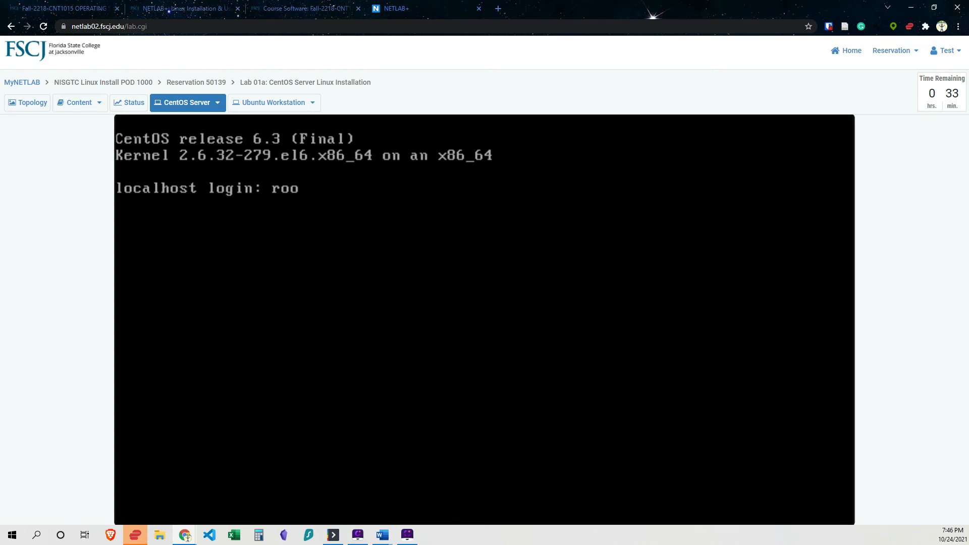
{"action": "key", "text": "Return"}
{"action": "key", "text": "Return"}
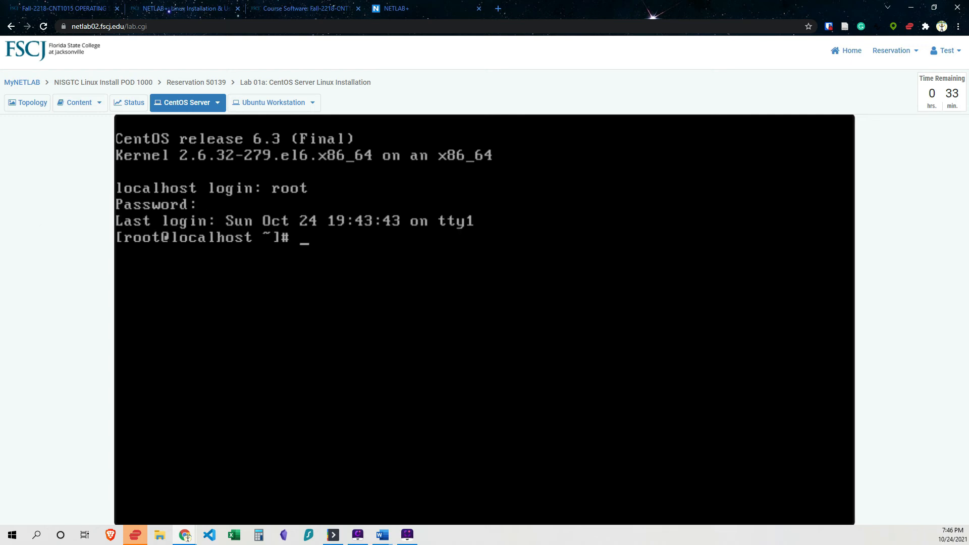
Change to the /boot/grub directory again with cd /boot/grub.
{"action": "type", "text": "cd /boot/grub"}
{"action": "key", "text": "Return"}
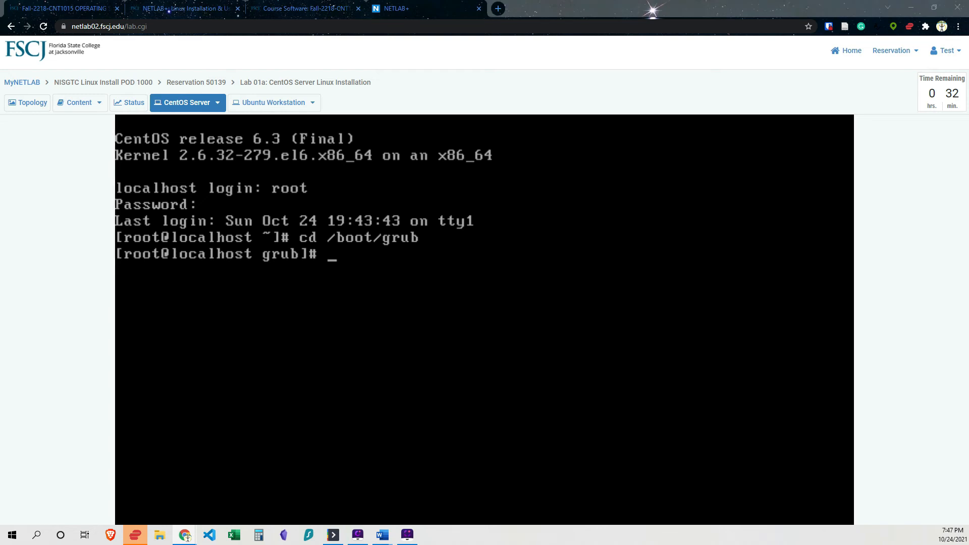
Display the contents of grub.conf in the server console with cat grub.conf.
{"action": "left_click", "coordinate": [185, 536]}
{"action": "type", "text": "cat grub"}
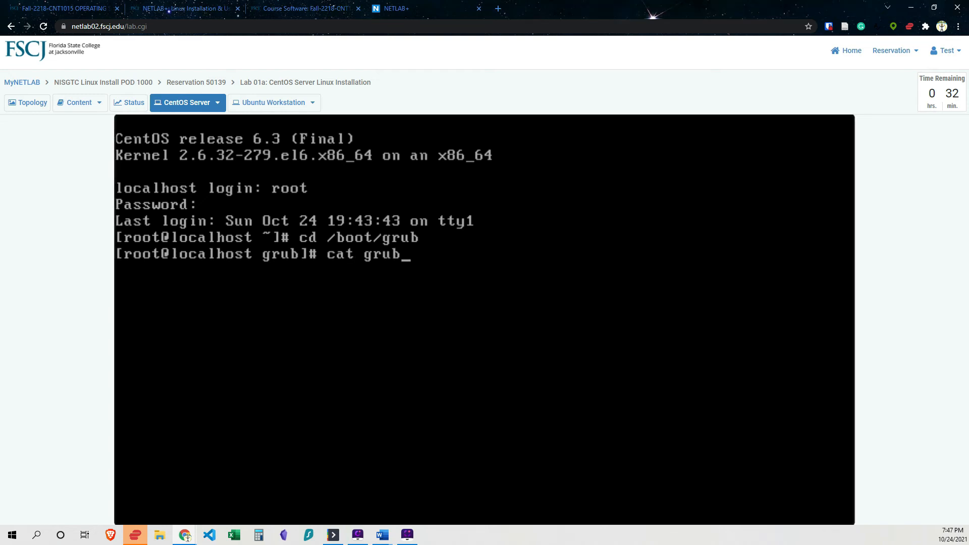
{"action": "type", "text": ".config"}
{"action": "key", "text": "BackSpace"}
{"action": "key", "text": "Return"}
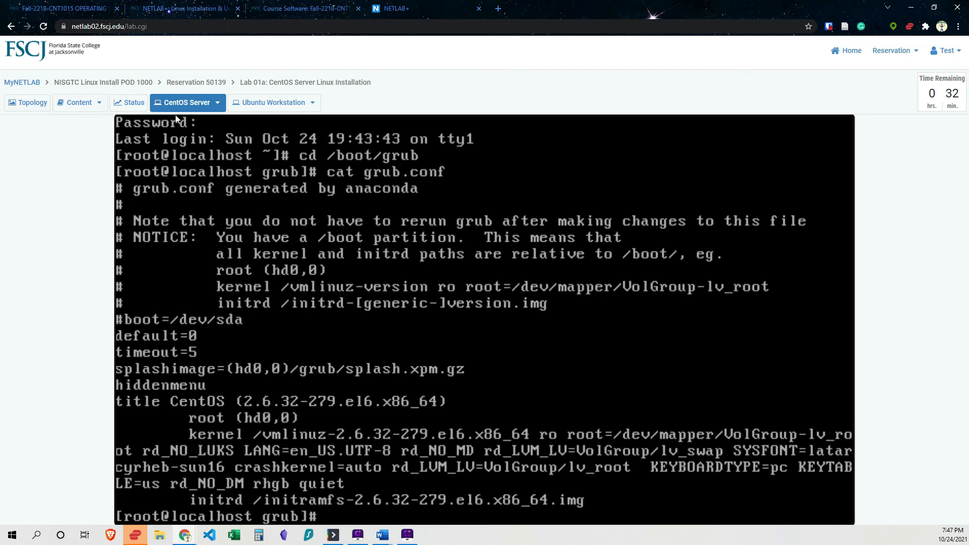
Read the lab manual's instructions for editing the GRUB timeout and hiddenmenu entries with the vi editor.
{"action": "left_click", "coordinate": [87, 104]}
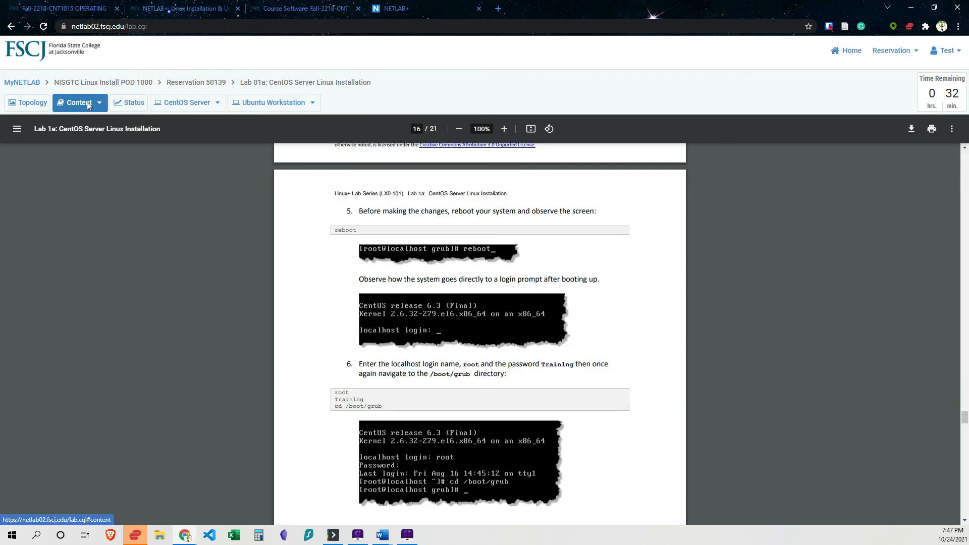
{"action": "scroll", "coordinate": [493, 347], "scroll_direction": "down", "scroll_amount": 5}
{"action": "scroll", "coordinate": [494, 348], "scroll_direction": "down", "scroll_amount": 5}
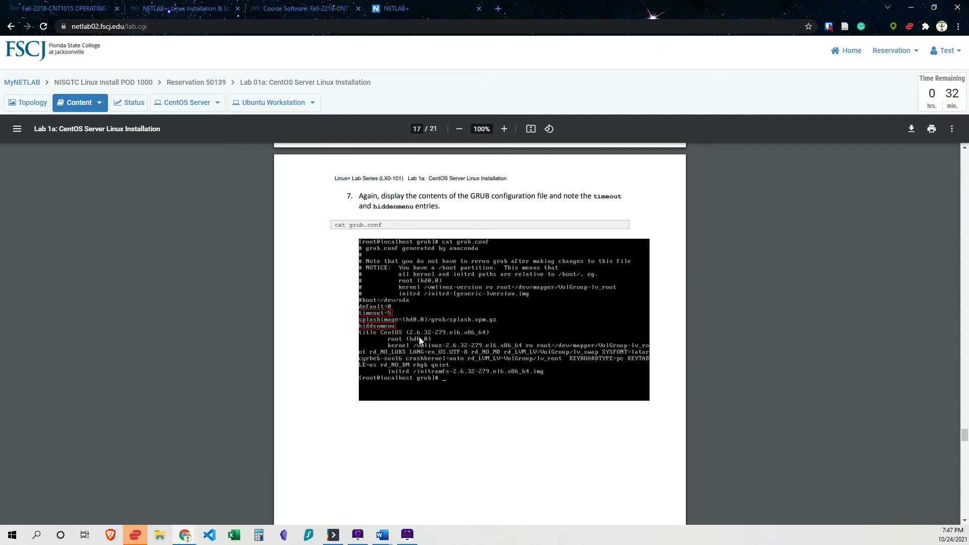
{"action": "scroll", "coordinate": [419, 341], "scroll_direction": "down", "scroll_amount": 1}
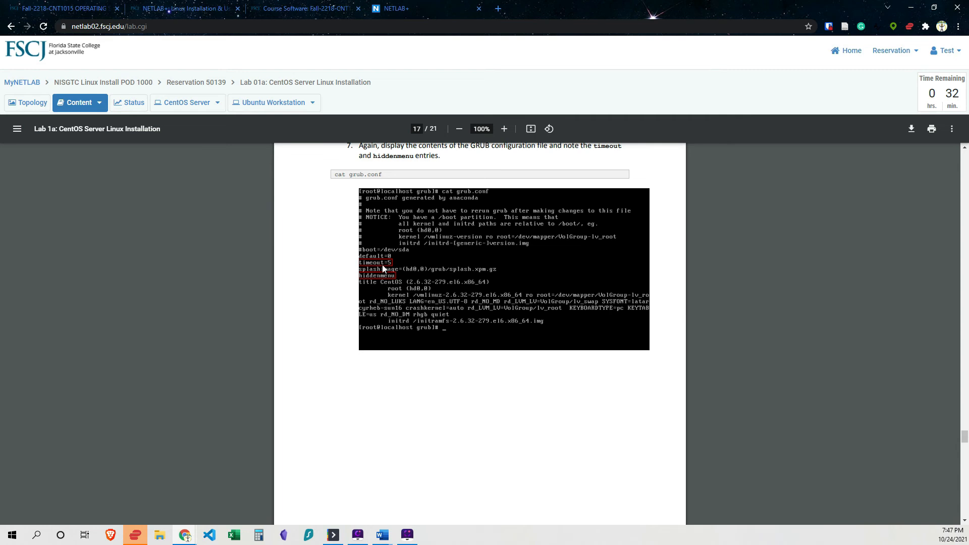
{"action": "scroll", "coordinate": [407, 357], "scroll_direction": "down", "scroll_amount": 7}
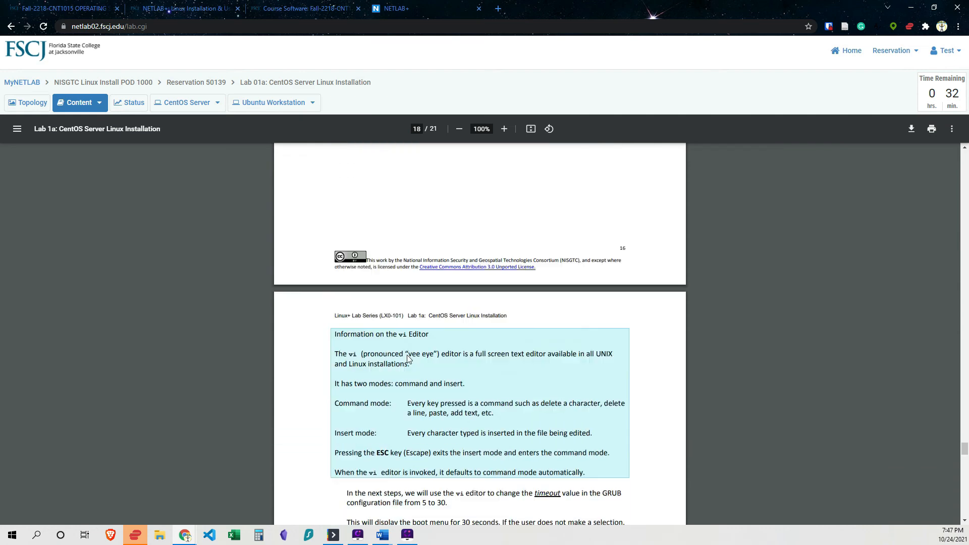
{"action": "scroll", "coordinate": [408, 358], "scroll_direction": "down", "scroll_amount": 4}
{"action": "scroll", "coordinate": [408, 358], "scroll_direction": "up", "scroll_amount": 2}
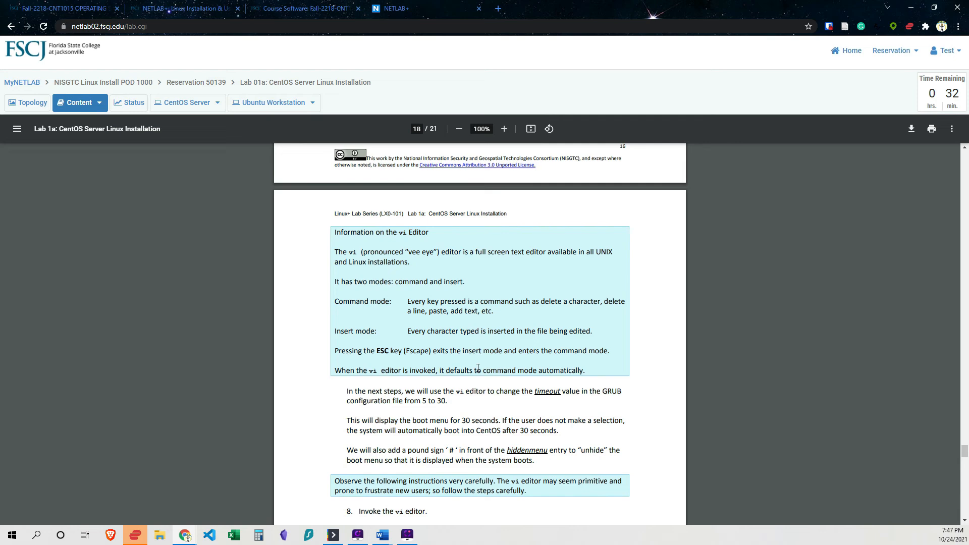
{"action": "scroll", "coordinate": [478, 367], "scroll_direction": "down", "scroll_amount": 1}
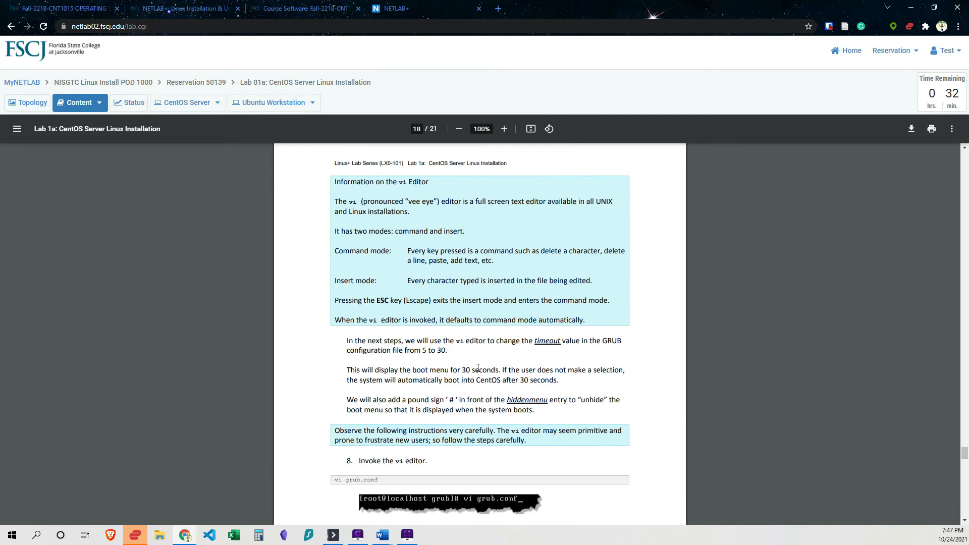
{"action": "scroll", "coordinate": [478, 367], "scroll_direction": "down", "scroll_amount": 3}
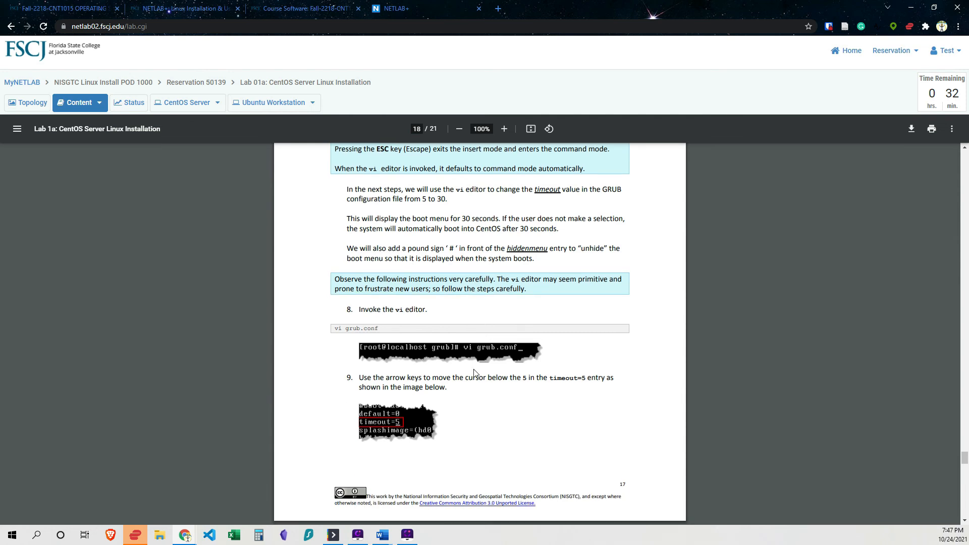
{"action": "scroll", "coordinate": [368, 365], "scroll_direction": "up", "scroll_amount": 1}
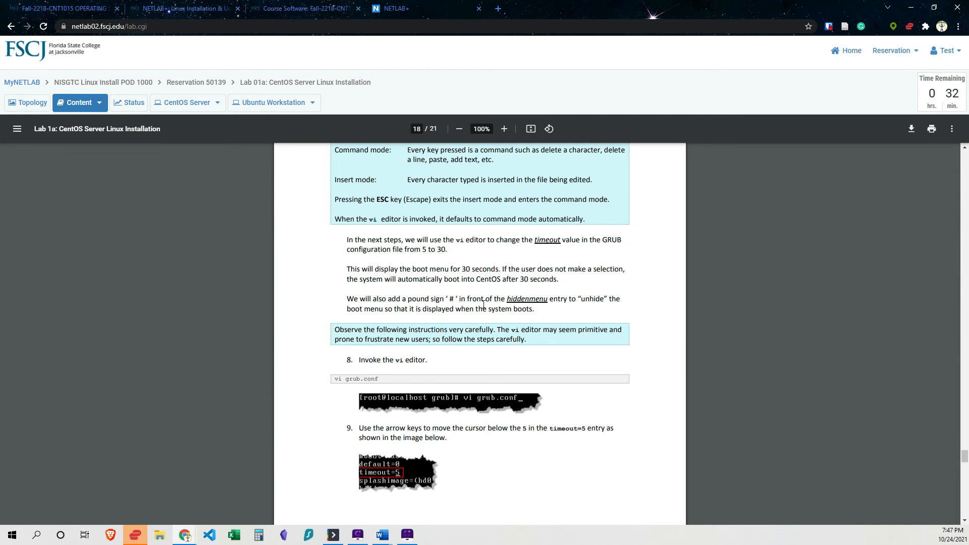
{"action": "scroll", "coordinate": [480, 328], "scroll_direction": "down", "scroll_amount": 1}
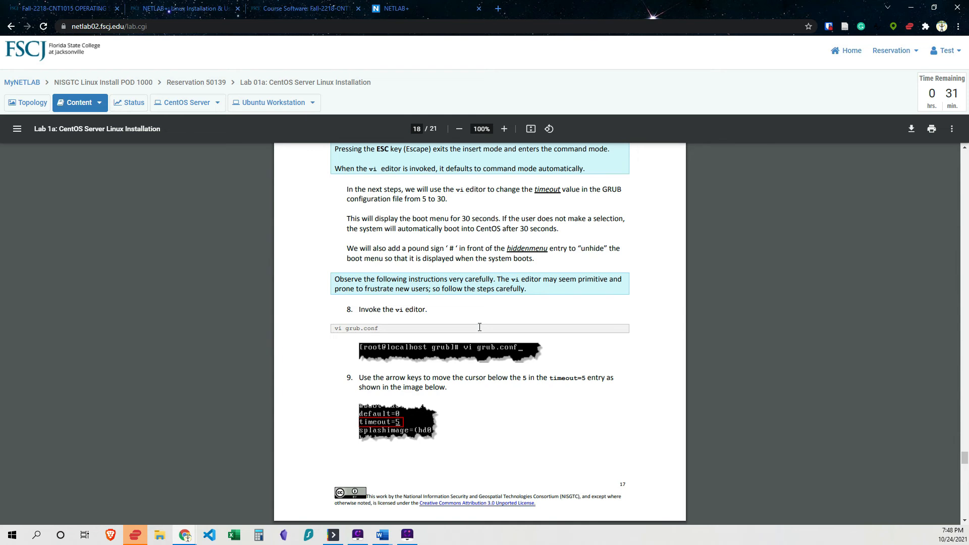
{"action": "scroll", "coordinate": [481, 334], "scroll_direction": "down", "scroll_amount": 1}
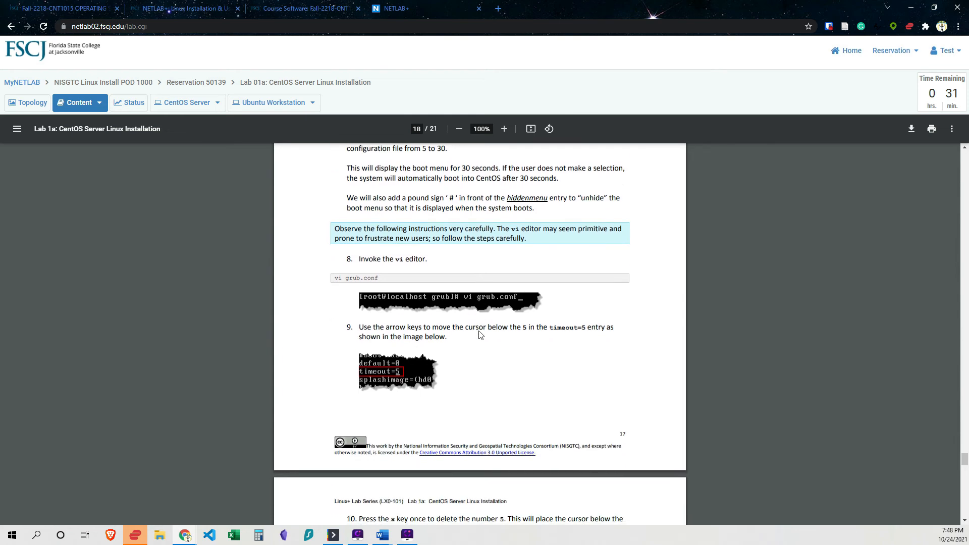
{"action": "scroll", "coordinate": [481, 335], "scroll_direction": "down", "scroll_amount": 3}
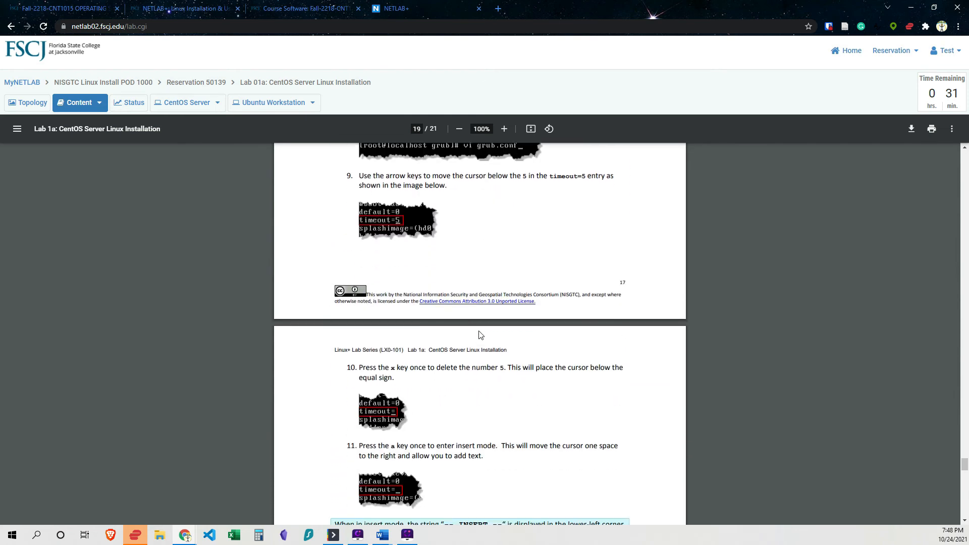
{"action": "scroll", "coordinate": [480, 335], "scroll_direction": "down", "scroll_amount": 1}
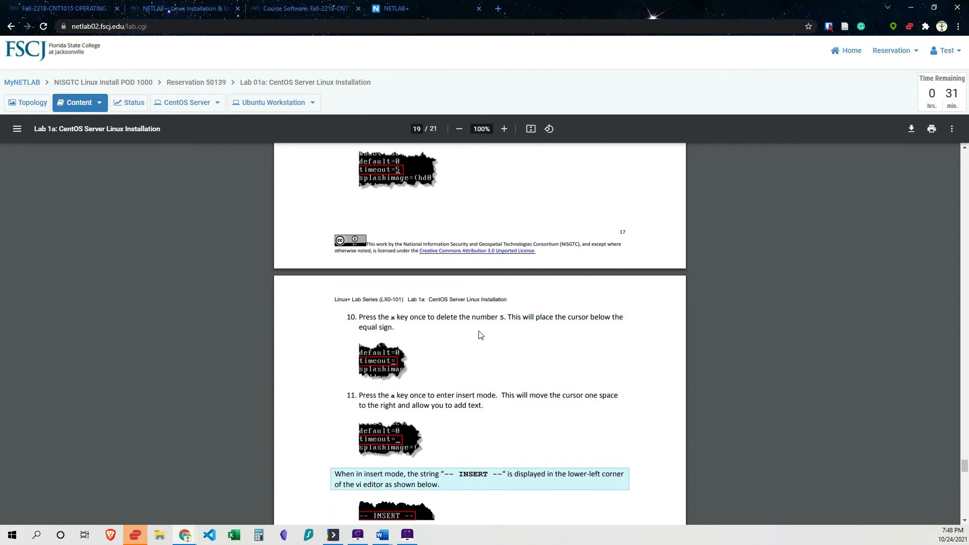
{"action": "scroll", "coordinate": [481, 334], "scroll_direction": "down", "scroll_amount": 3}
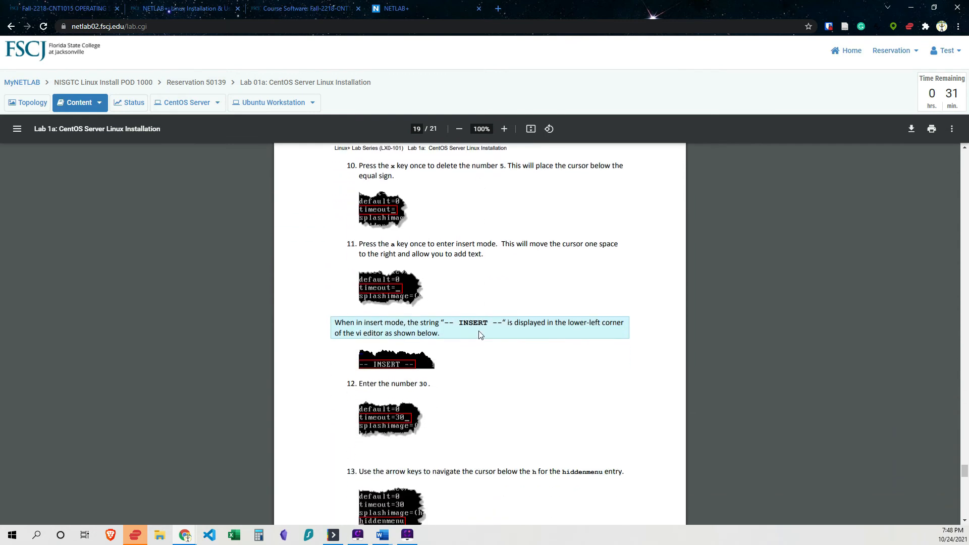
{"action": "scroll", "coordinate": [481, 335], "scroll_direction": "down", "scroll_amount": 2}
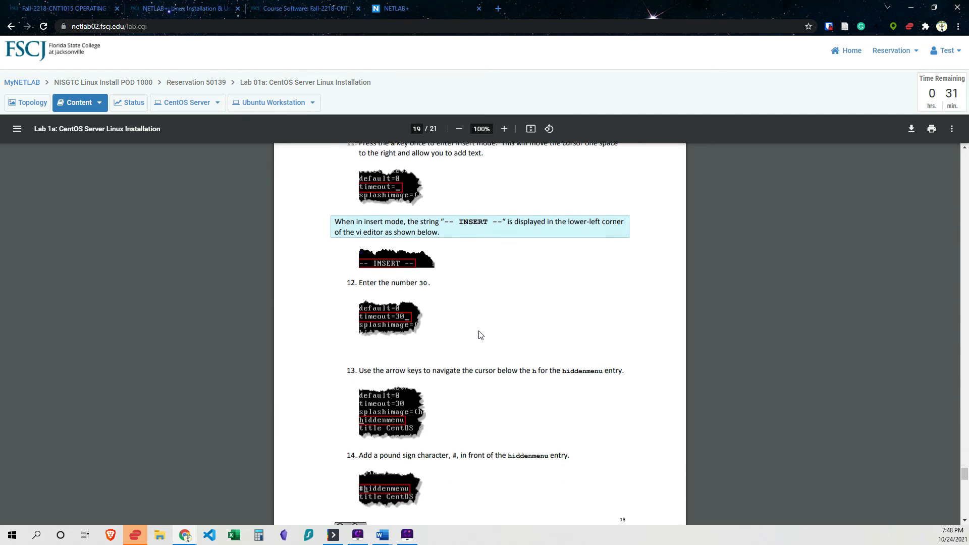
{"action": "scroll", "coordinate": [480, 334], "scroll_direction": "down", "scroll_amount": 2}
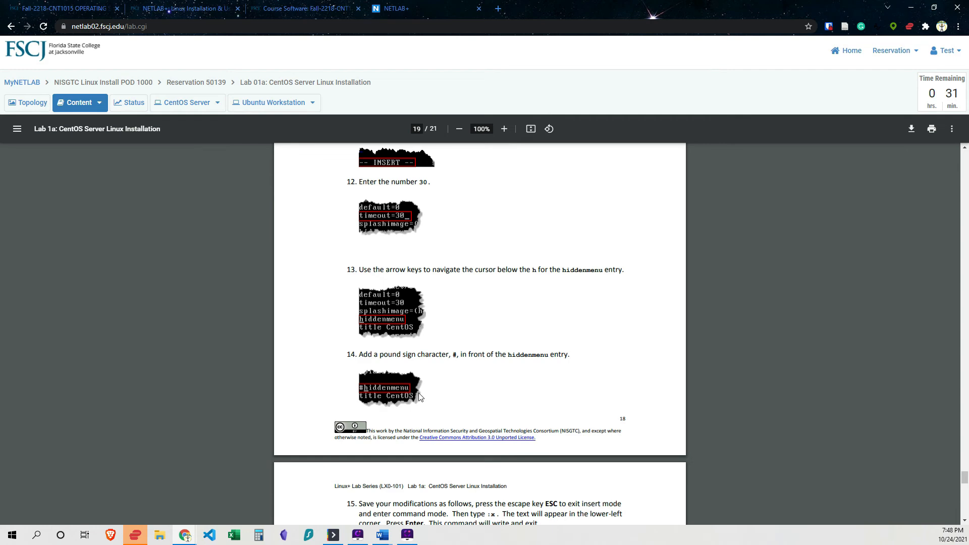
{"action": "scroll", "coordinate": [419, 397], "scroll_direction": "up", "scroll_amount": 15}
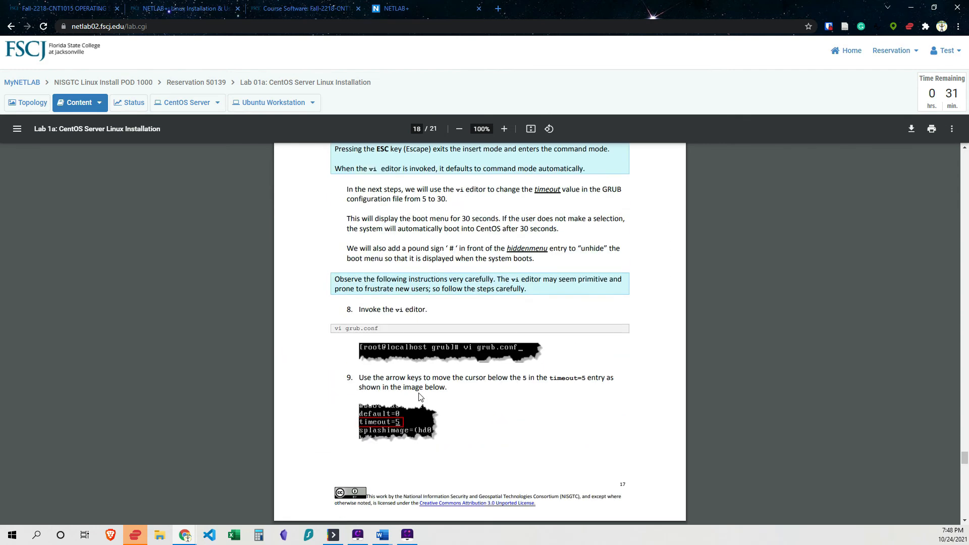
{"action": "scroll", "coordinate": [419, 397], "scroll_direction": "down", "scroll_amount": 1}
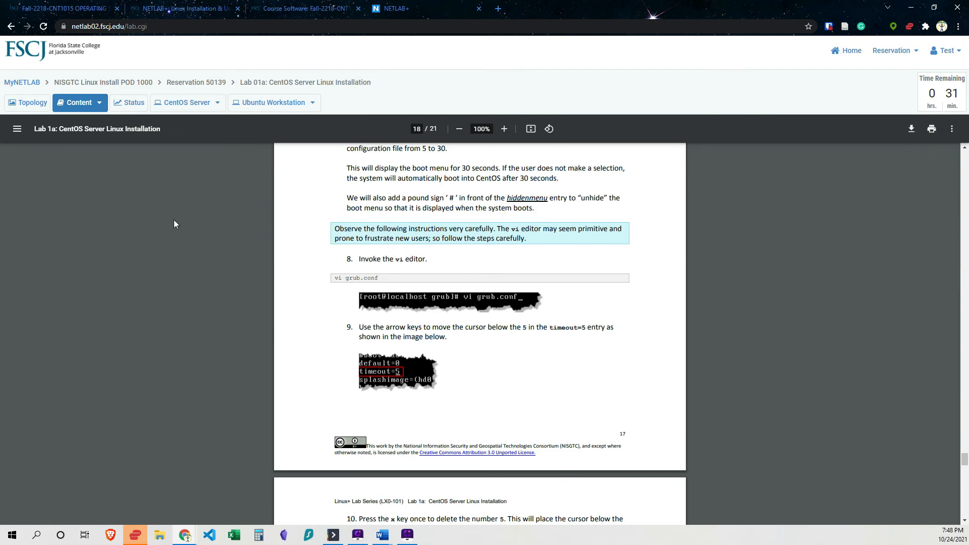
Return to the server console and open grub.conf in the vi editor with vi grub.conf.
{"action": "left_click", "coordinate": [185, 102]}
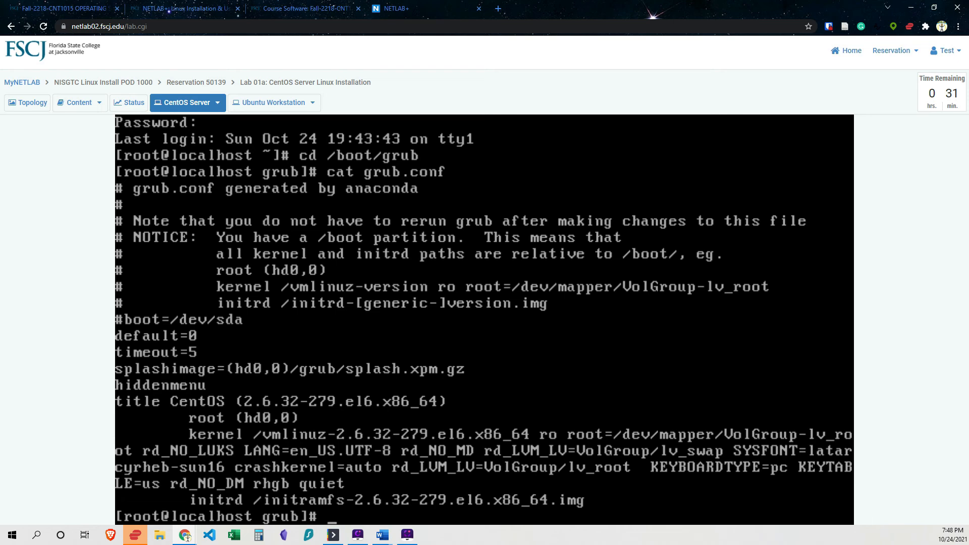
{"action": "type", "text": "vi grub"}
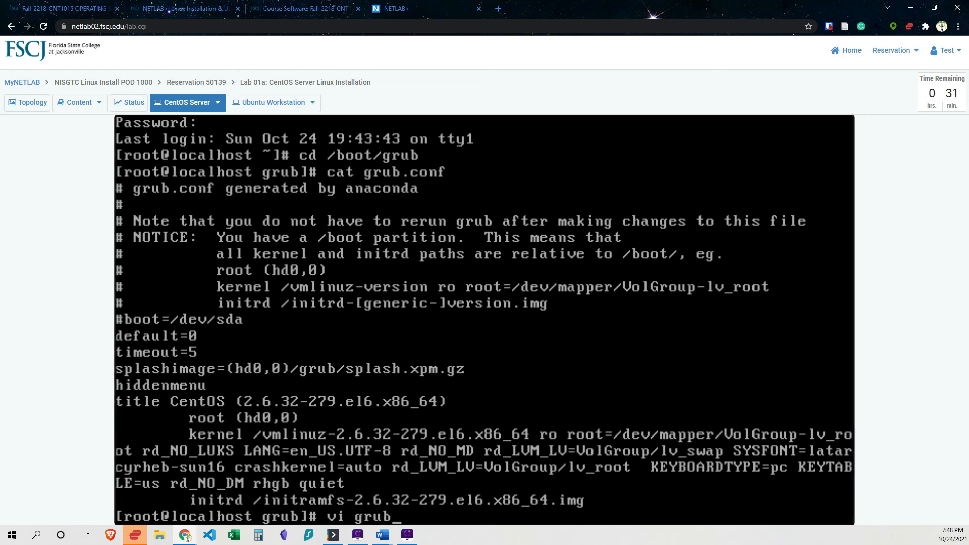
{"action": "type", "text": ".conf"}
{"action": "key", "text": "Return"}
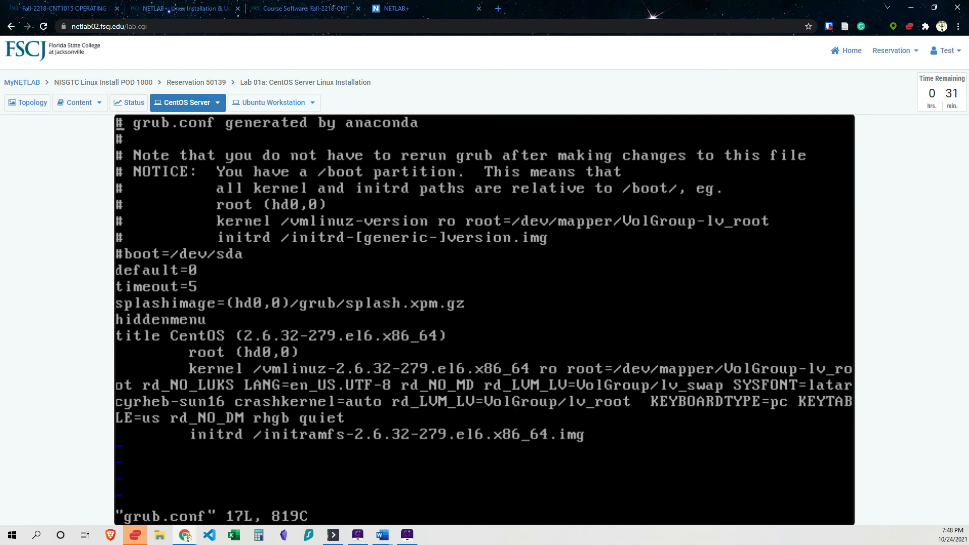
Change the timeout value in grub.conf from its current number to 30 in vi.
{"action": "key", "text": "Down"}
{"action": "key", "text": "Down"}
{"action": "key", "text": "Down"}
{"action": "key", "text": "Down"}
{"action": "key", "text": "Down"}
{"action": "key", "text": "Down"}
{"action": "key", "text": "Down"}
{"action": "key", "text": "Down"}
{"action": "key", "text": "Down"}
{"action": "key", "text": "Right"}
{"action": "key", "text": "Right"}
{"action": "key", "text": "Right"}
{"action": "key", "text": "Right"}
{"action": "key", "text": "Right"}
{"action": "key", "text": "Right"}
{"action": "key", "text": "Right"}
{"action": "key", "text": "Right"}
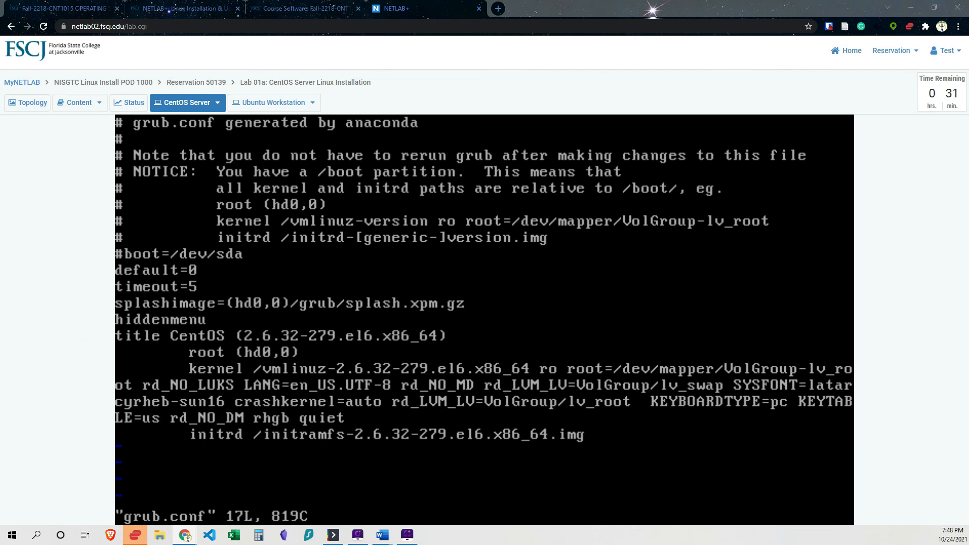
{"action": "key", "text": "x"}
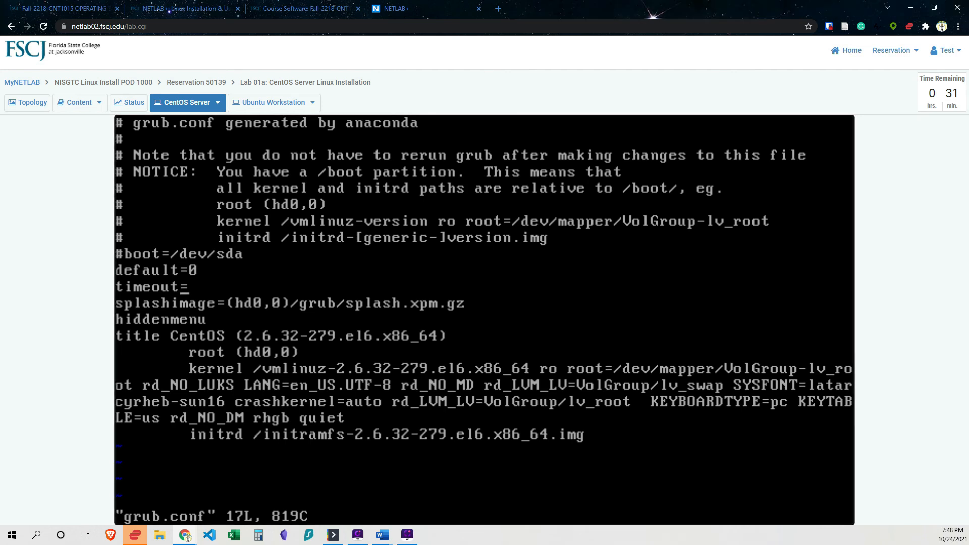
{"action": "key", "text": "a"}
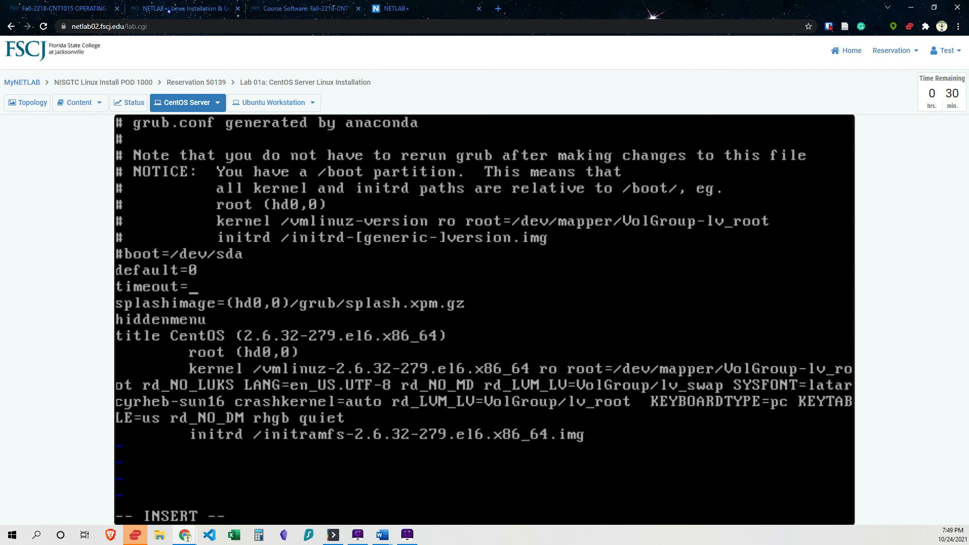
{"action": "type", "text": "30"}
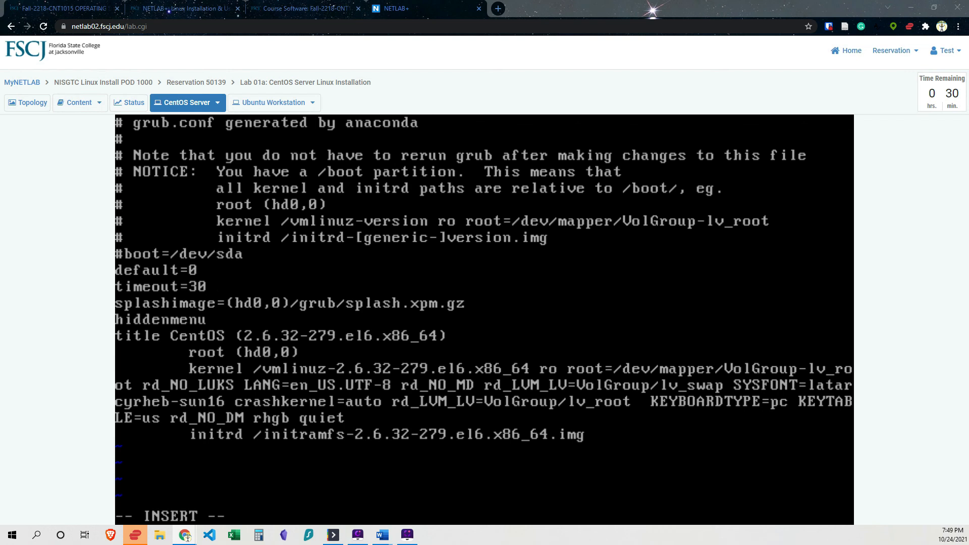
Comment out the hiddenmenu line by adding a # in front of it, then save and exit vi with :x.
{"action": "left_click", "coordinate": [212, 295]}
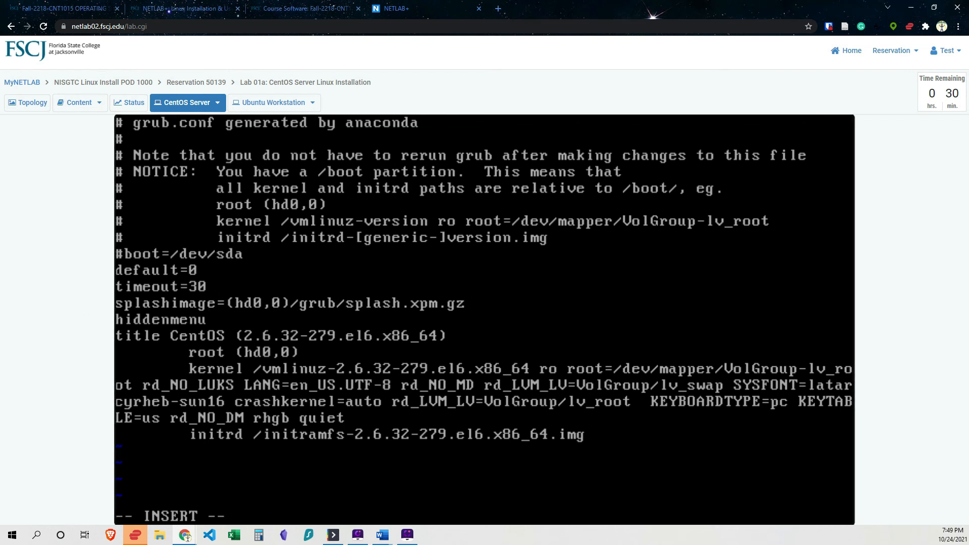
{"action": "key", "text": "Down"}
{"action": "key", "text": "Left"}
{"action": "key", "text": "Down"}
{"action": "key", "text": "Left"}
{"action": "key", "text": "Left"}
{"action": "key", "text": "Left"}
{"action": "key", "text": "Left"}
{"action": "key", "text": "Left"}
{"action": "key", "text": "Left"}
{"action": "key", "text": "Left"}
{"action": "type", "text": "#"}
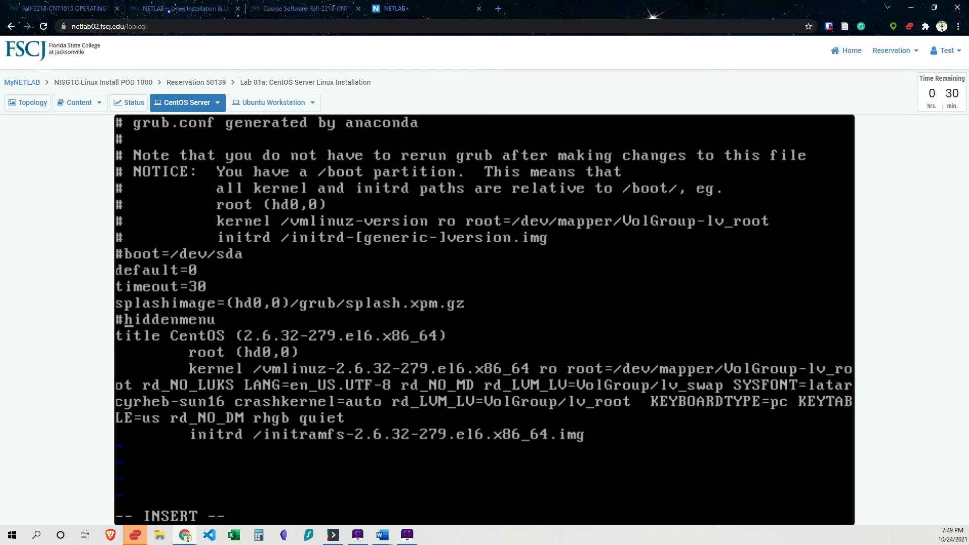
{"action": "key", "text": "Escape"}
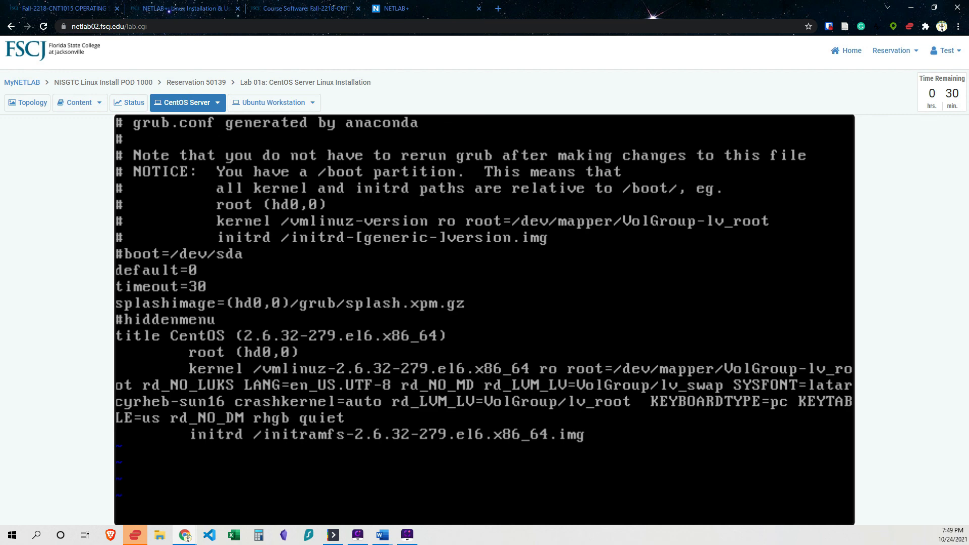
{"action": "type", "text": ":x"}
{"action": "key", "text": "Return"}
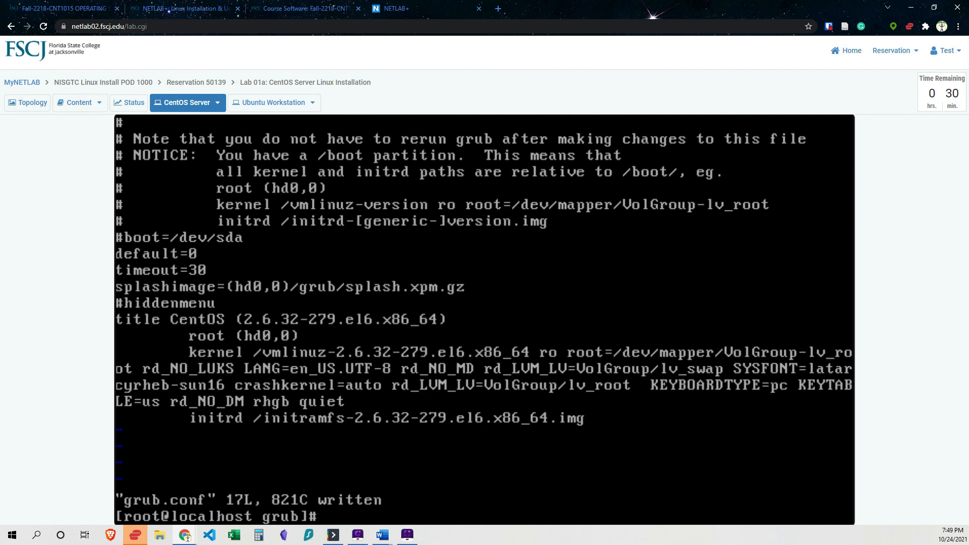
Reboot the server and boot the CentOS entry from the GRUB boot menu.
{"action": "type", "text": "reboot"}
{"action": "key", "text": "Return"}
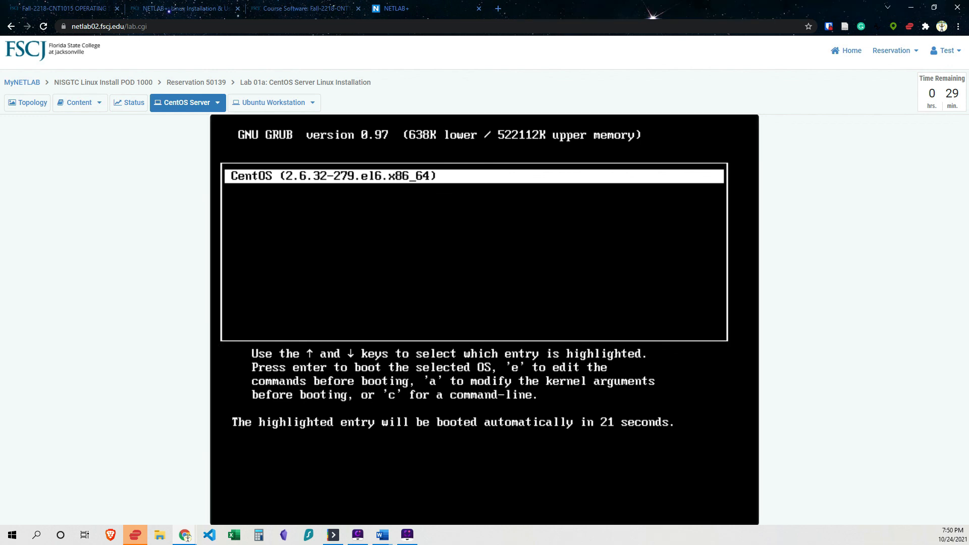
{"action": "key", "text": "Return"}
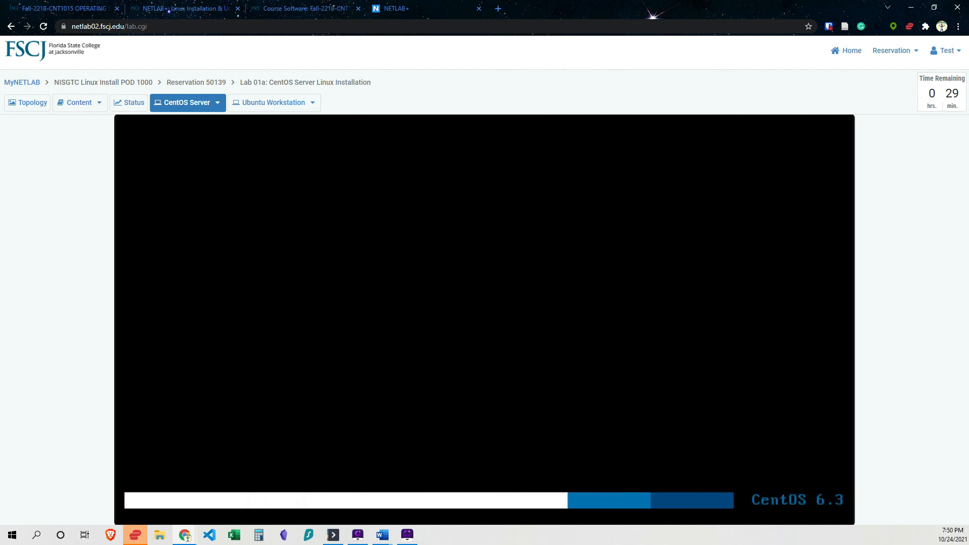
Log back in to the server as root with the root password.
{"action": "type", "text": "r"}
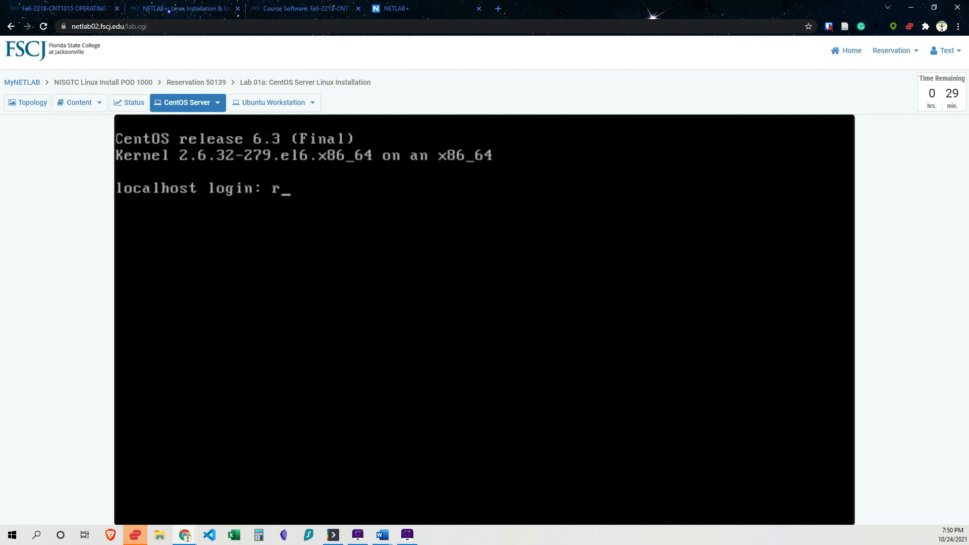
{"action": "type", "text": "oot"}
{"action": "key", "text": "Return"}
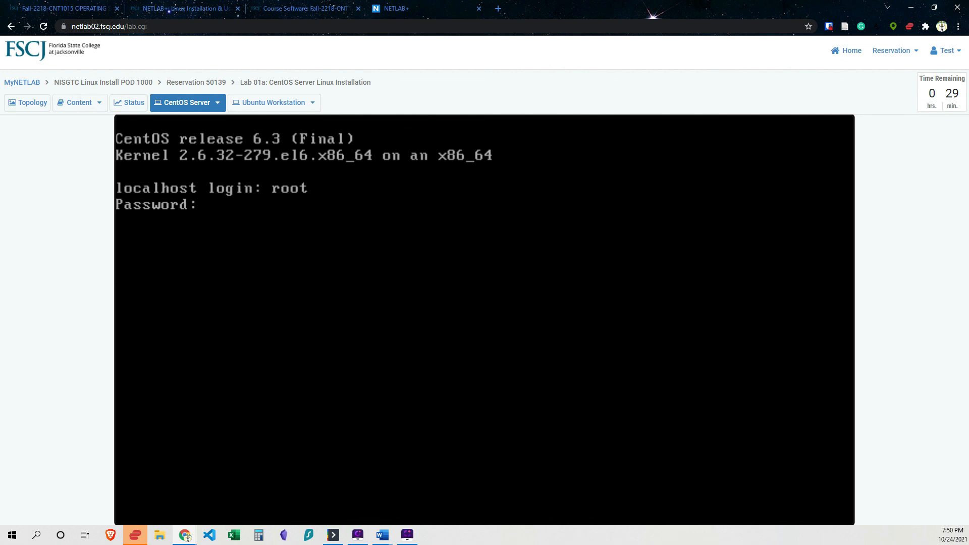
{"action": "key", "text": "Return"}
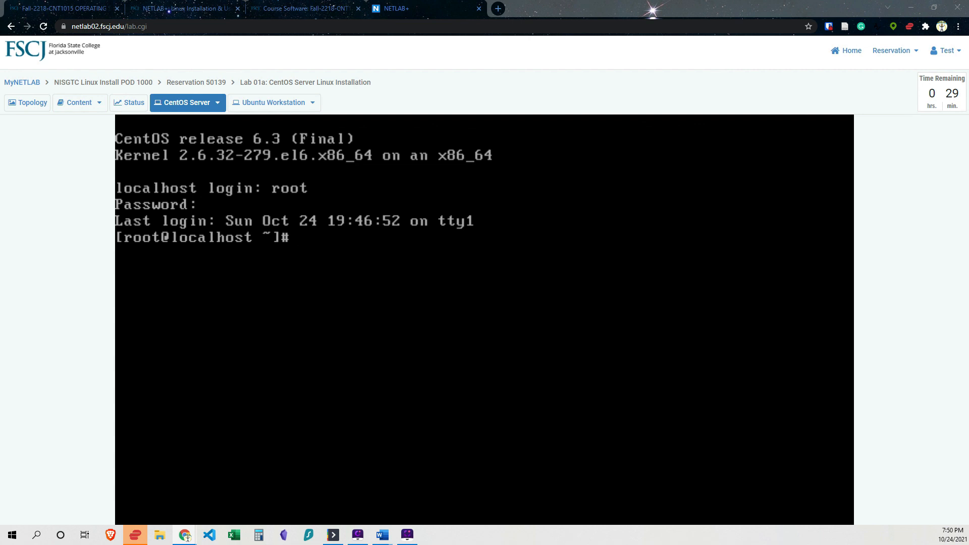
Shut down the server with the command shutdown -h now.
{"action": "left_click", "coordinate": [133, 366]}
{"action": "type", "text": "shtu"}
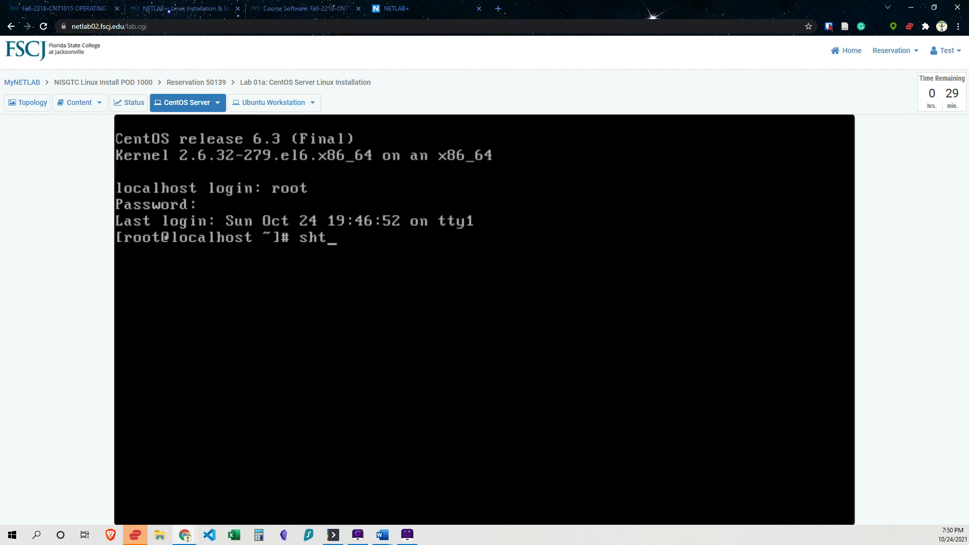
{"action": "key", "text": "BackSpace"}
{"action": "key", "text": "BackSpace"}
{"action": "type", "text": "utdown -h now"}
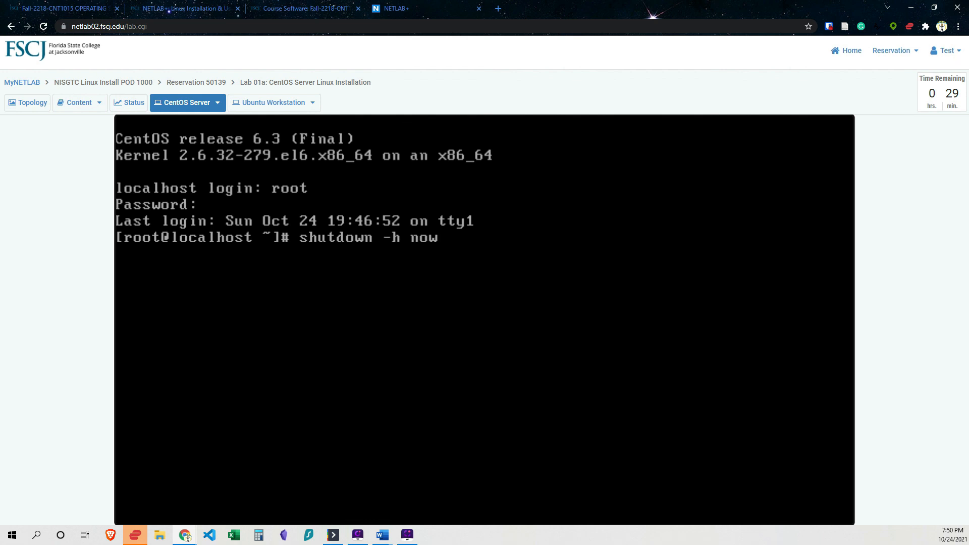
{"action": "key", "text": "Return"}
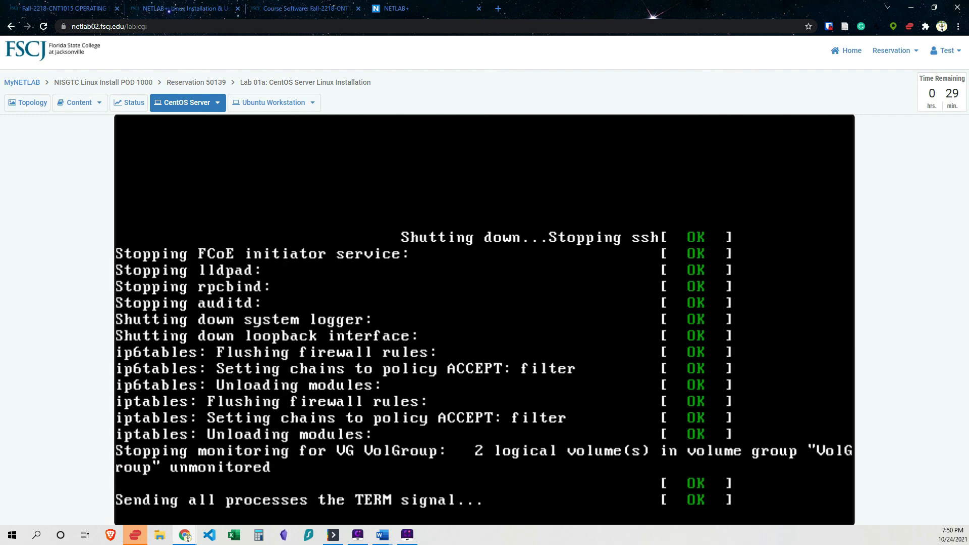